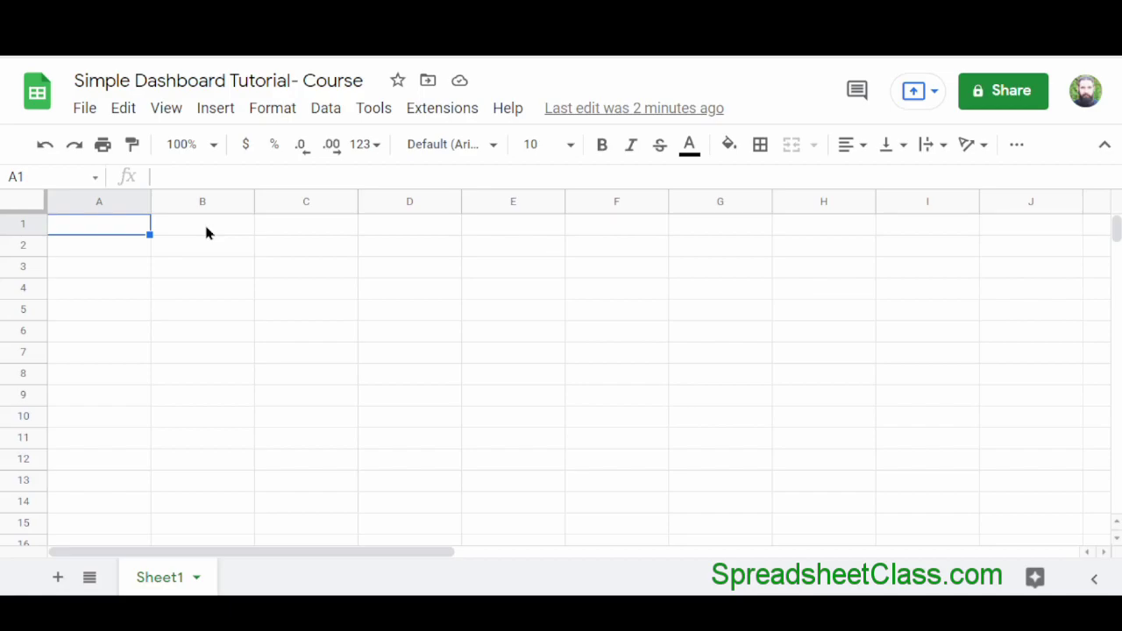
Step: Rename Sheet1 as Import
double_click(172, 586)
text(Import)
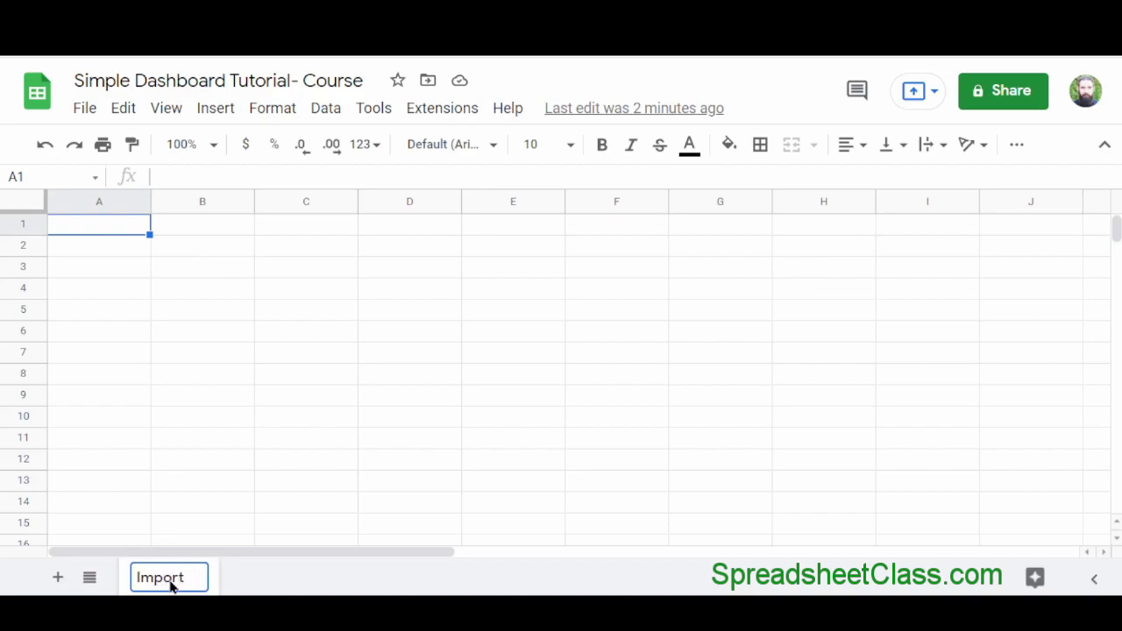
key(Return)
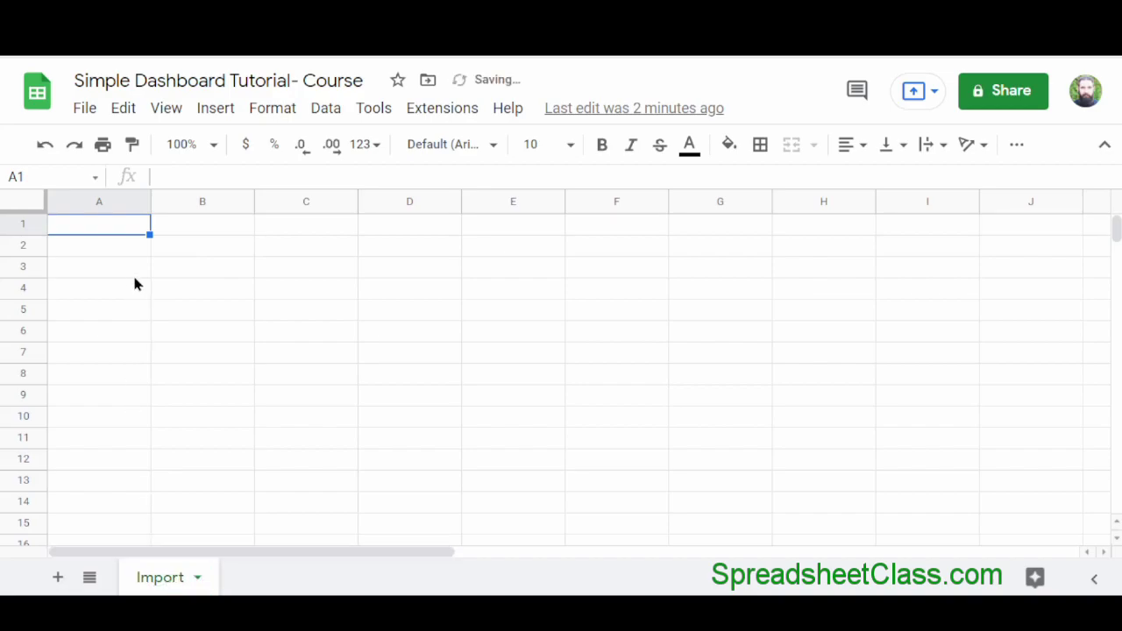
Step: Import the uploaded file Revenue Report.csv into the sheet from cell A1, using the location option Replace data at selected cell
click(87, 109)
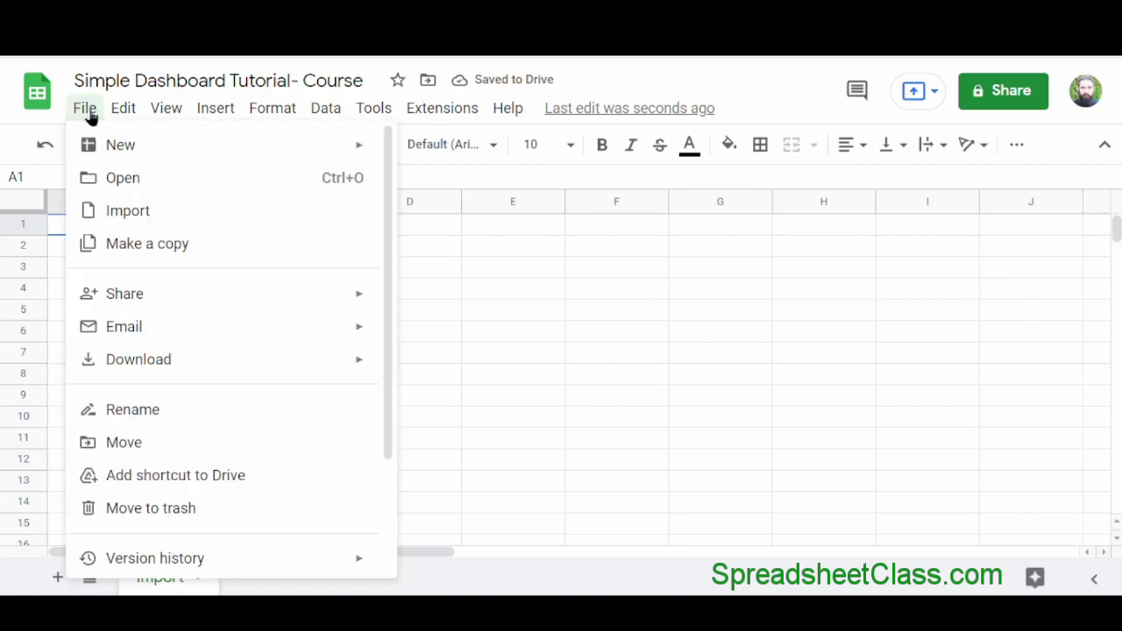
click(245, 212)
click(595, 182)
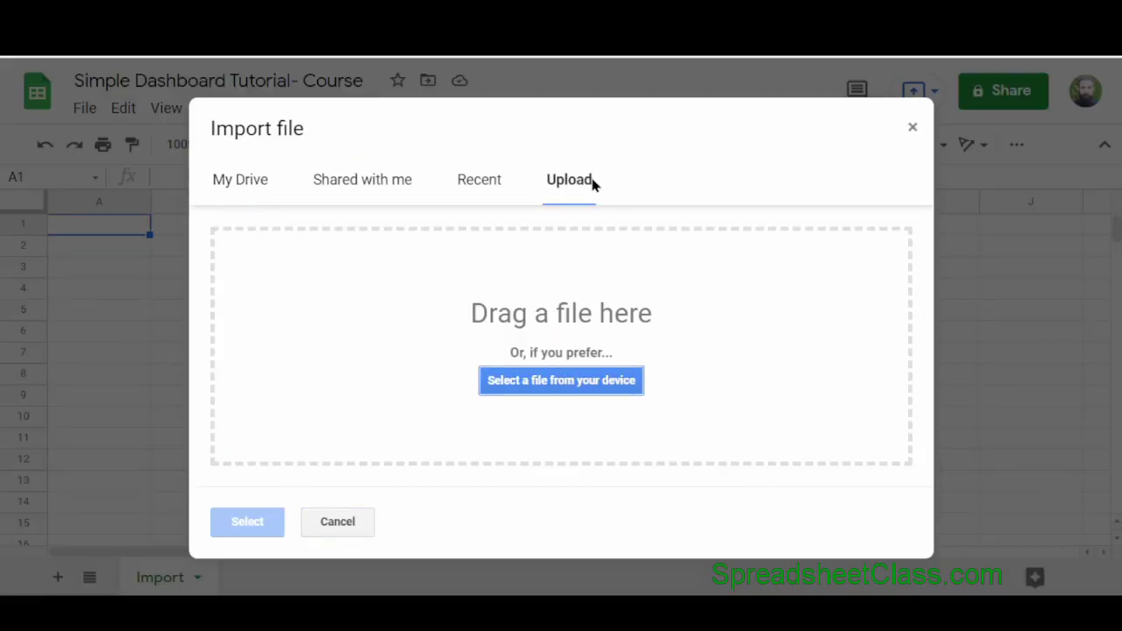
click(600, 390)
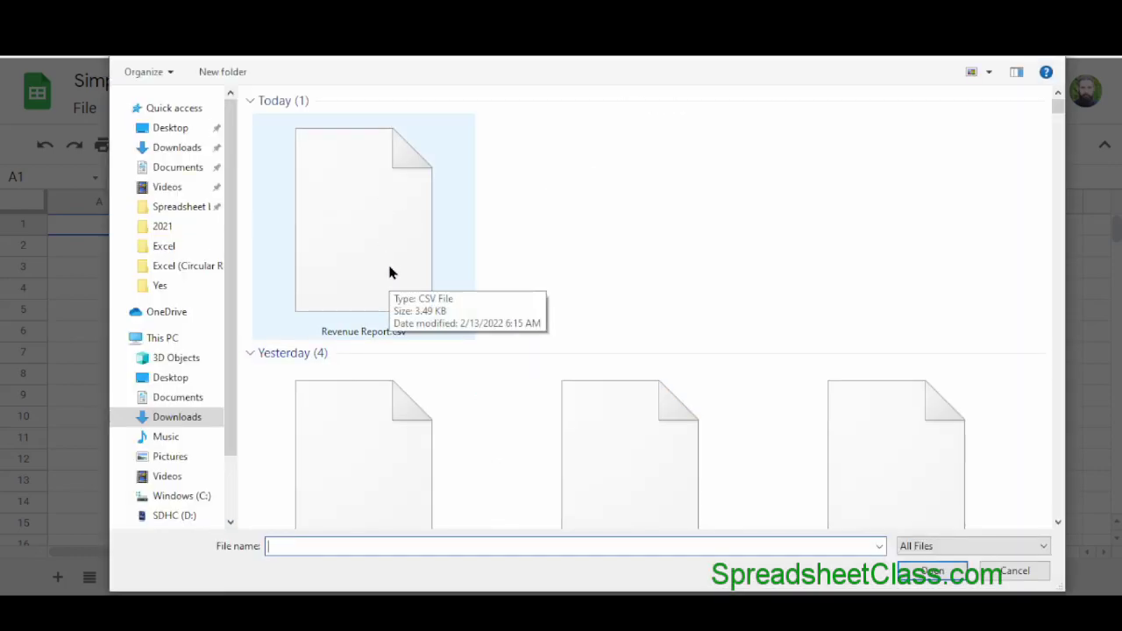
click(390, 273)
double_click(390, 273)
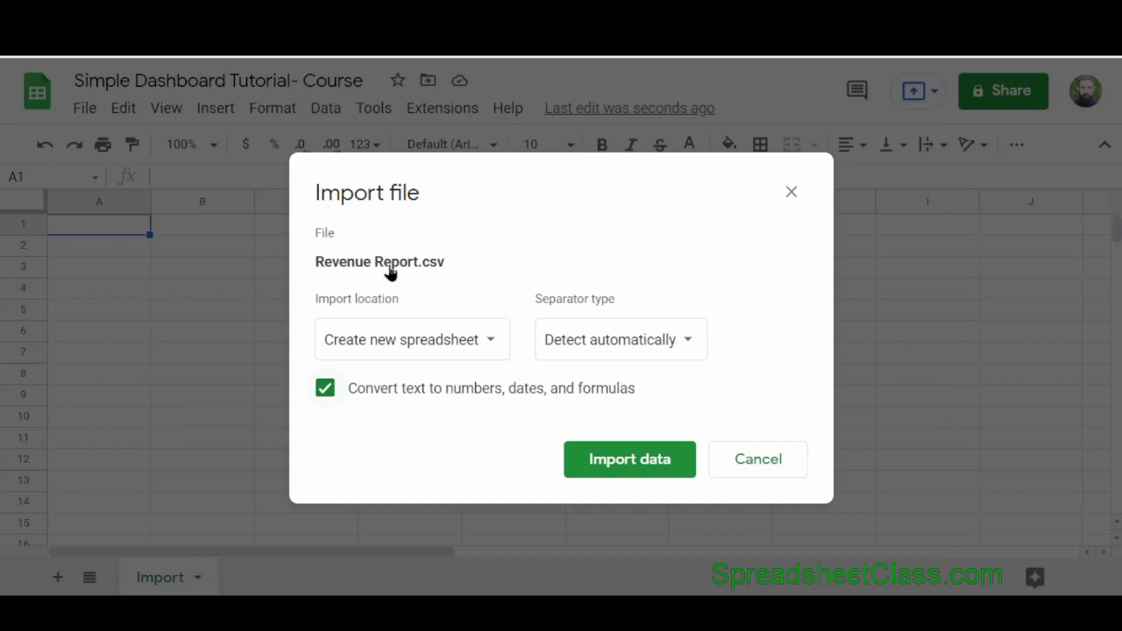
click(455, 337)
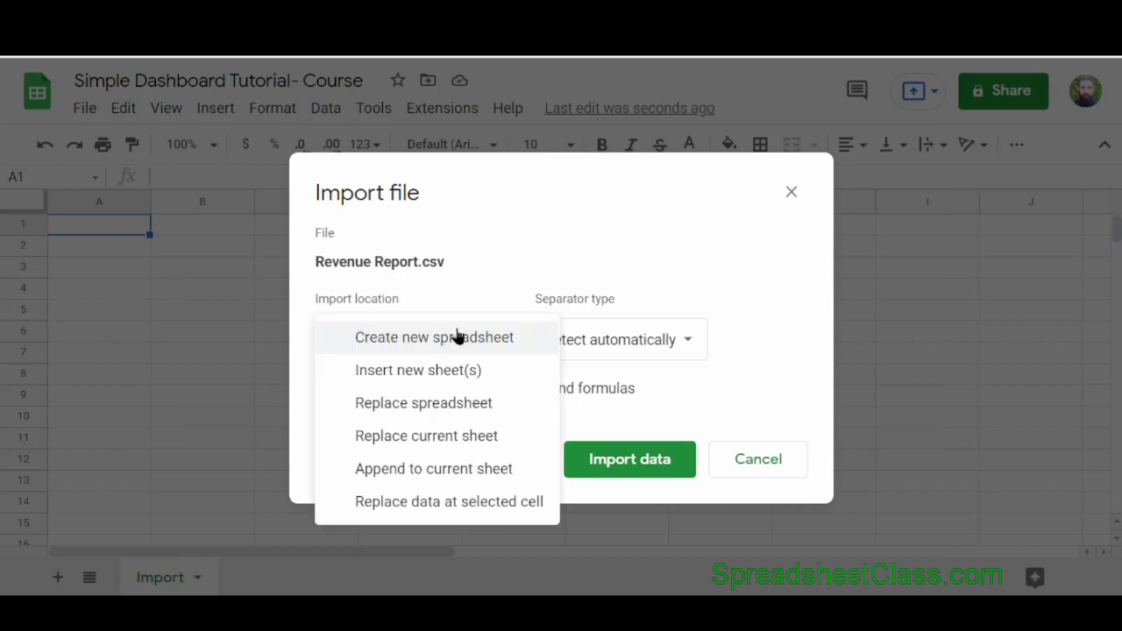
click(465, 506)
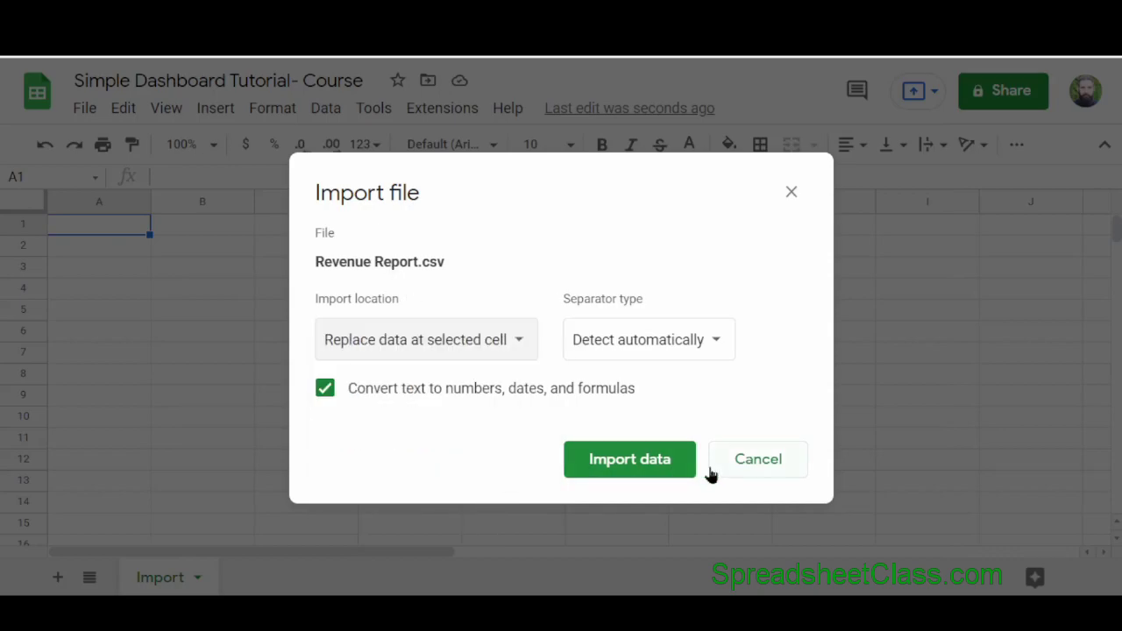
click(663, 466)
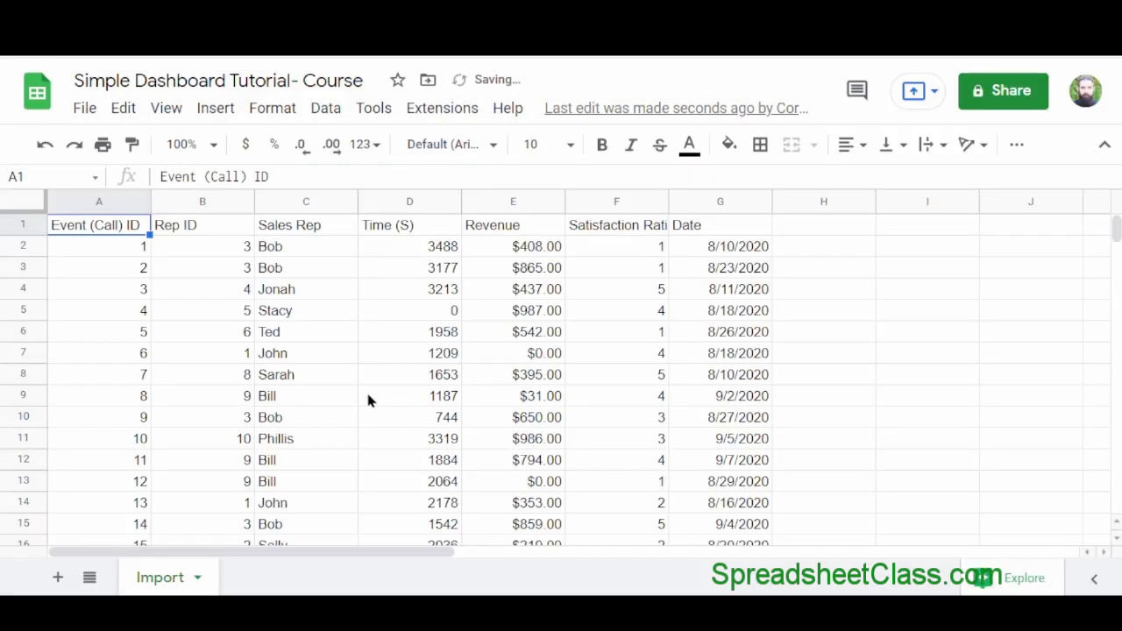
Step: Format header row 1 in bold at font size 12, centred horizontally and aligned to the middle vertically
click(19, 225)
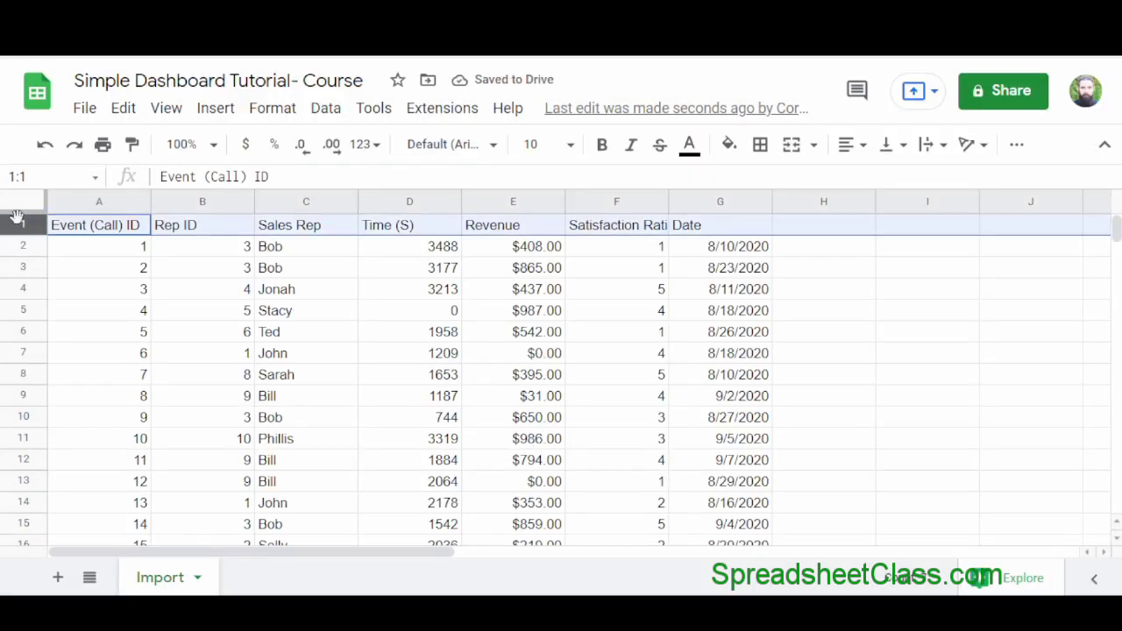
click(568, 154)
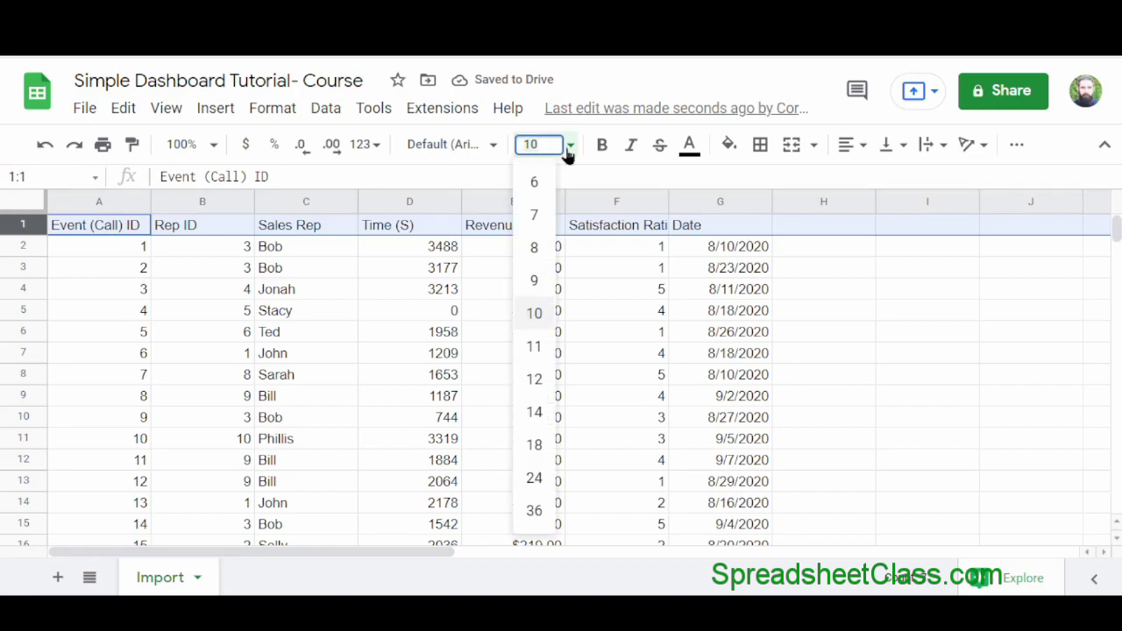
click(537, 378)
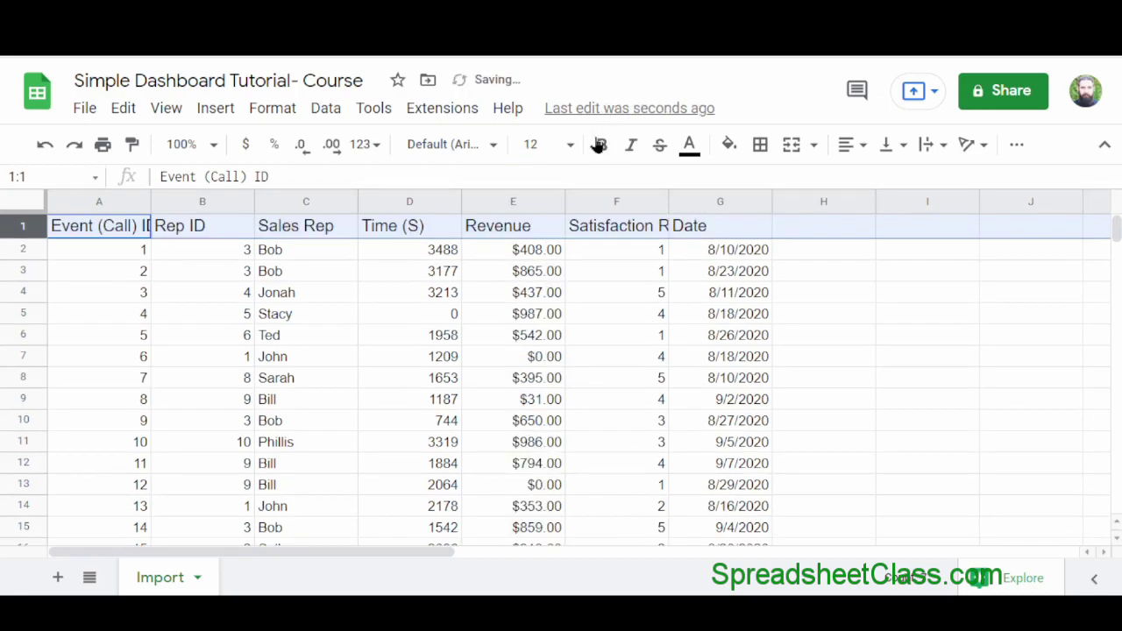
click(601, 146)
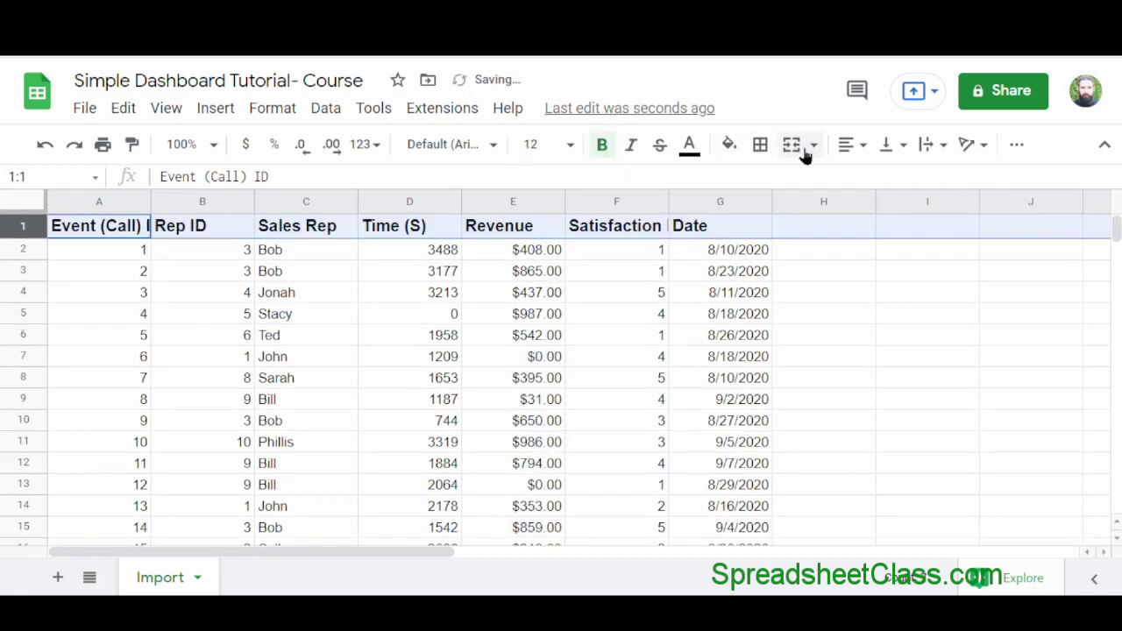
click(848, 147)
click(873, 186)
click(889, 145)
click(914, 182)
Step: Freeze row 1 of the Import sheet so the headers stay in place
click(166, 115)
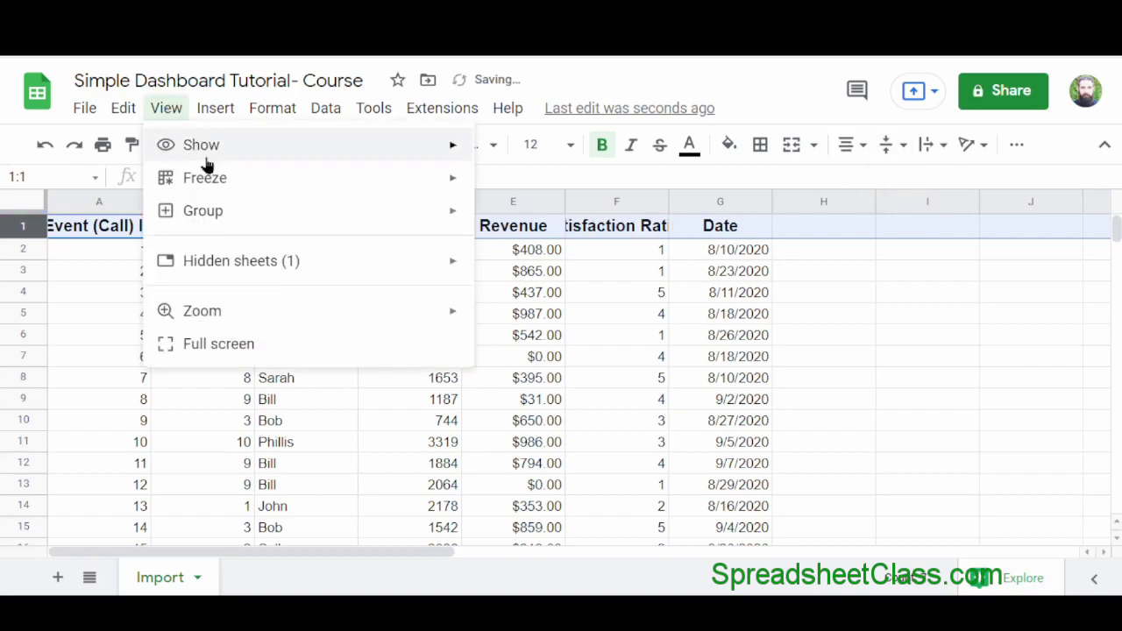
mouse_move(466, 189)
click(522, 226)
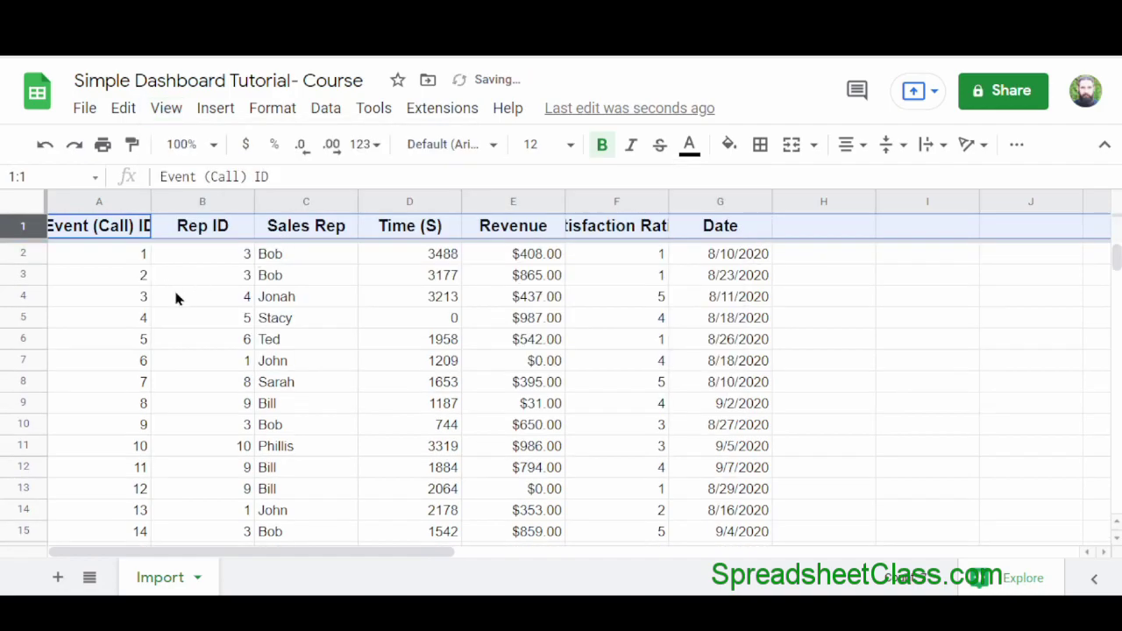
Step: Fit the widths of the Event (Call) ID and Satisfaction Rating columns to their contents
click(173, 295)
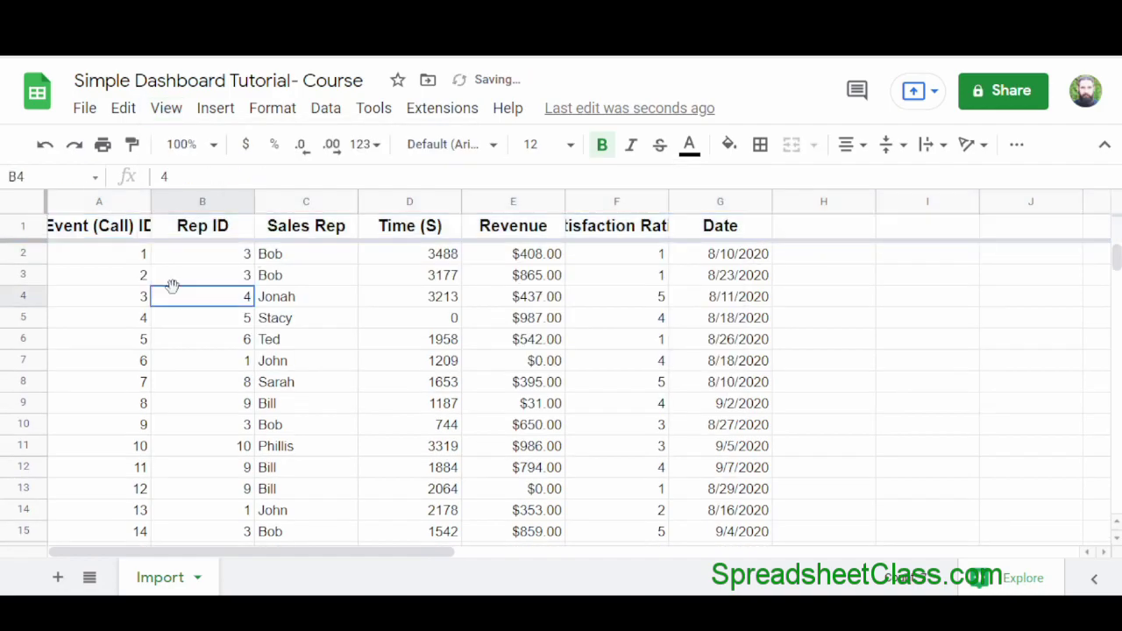
double_click(151, 201)
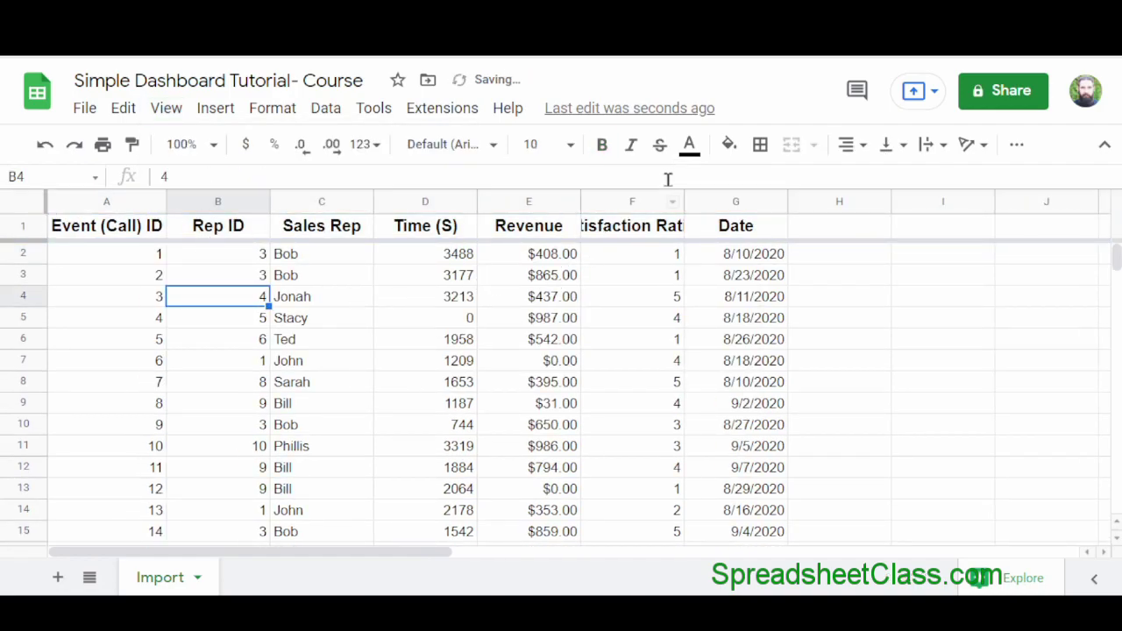
double_click(683, 201)
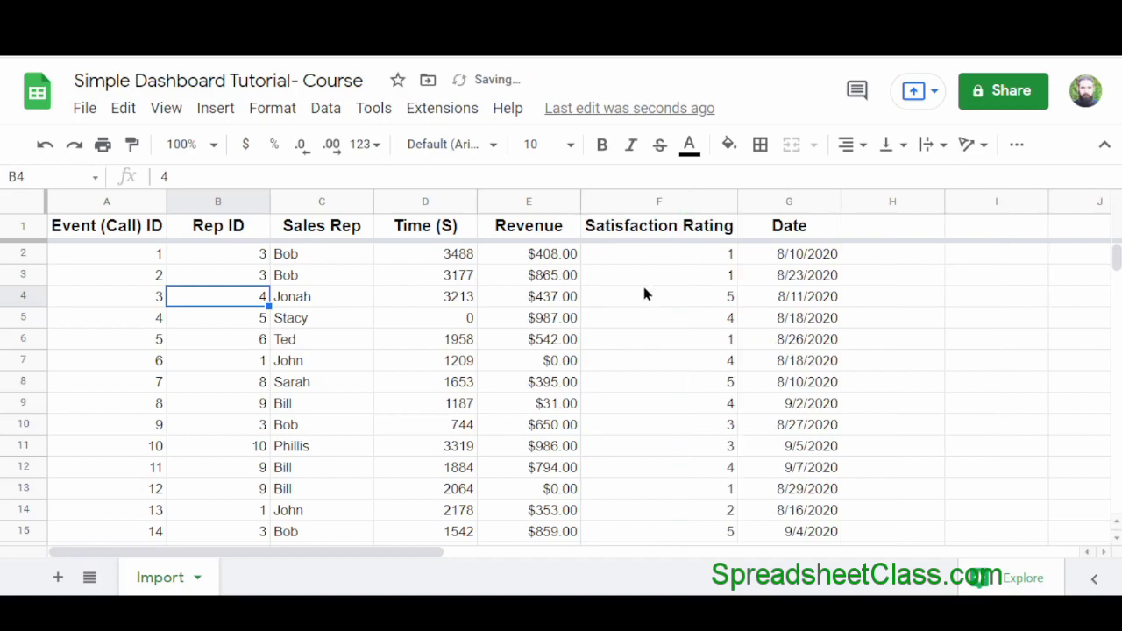
click(418, 303)
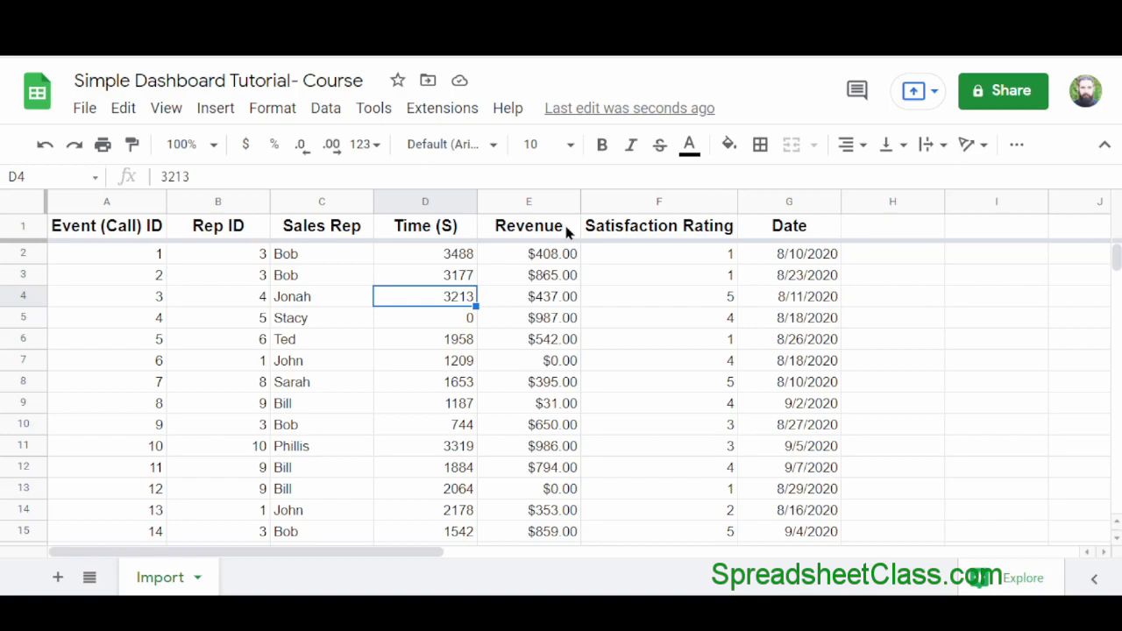
Step: Add a new sheet and name it Totals
click(57, 577)
double_click(261, 578)
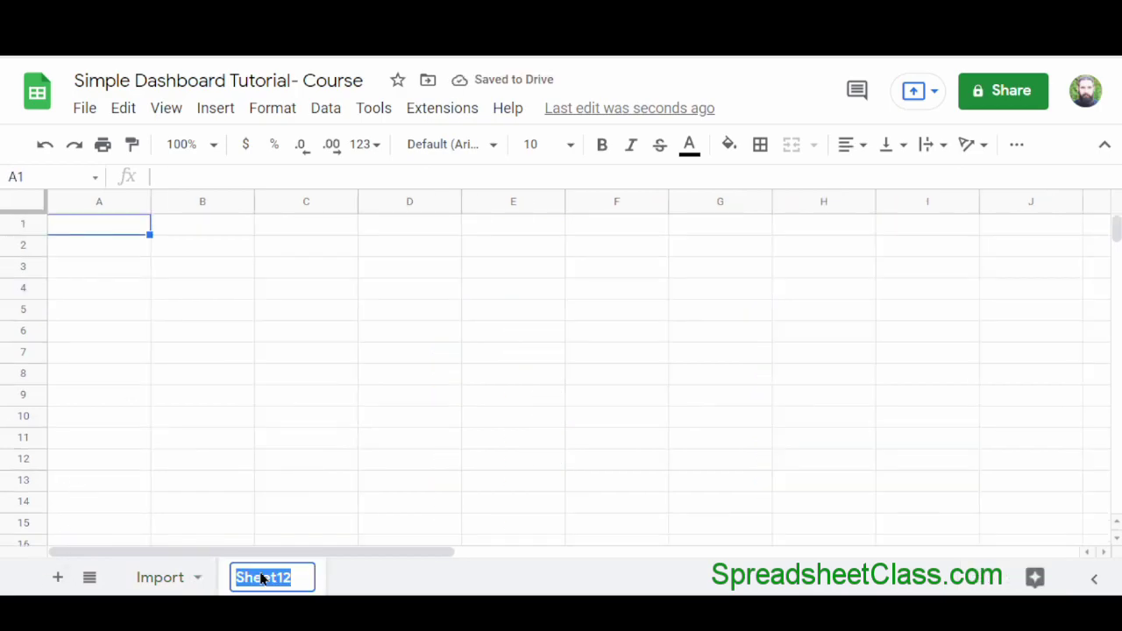
text(Totals)
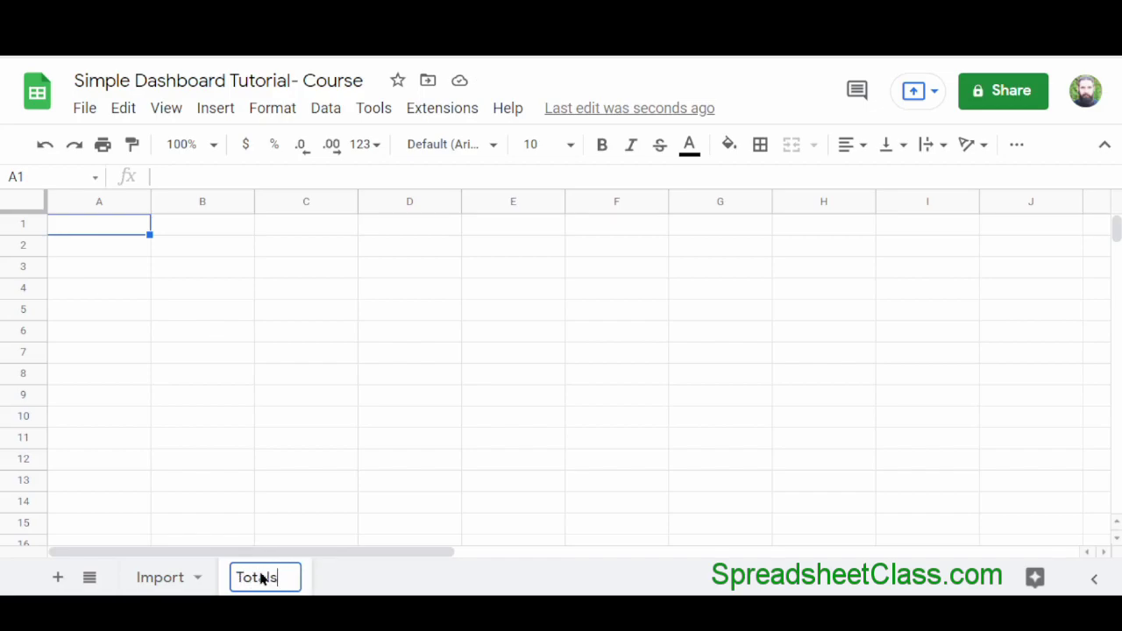
key(Return)
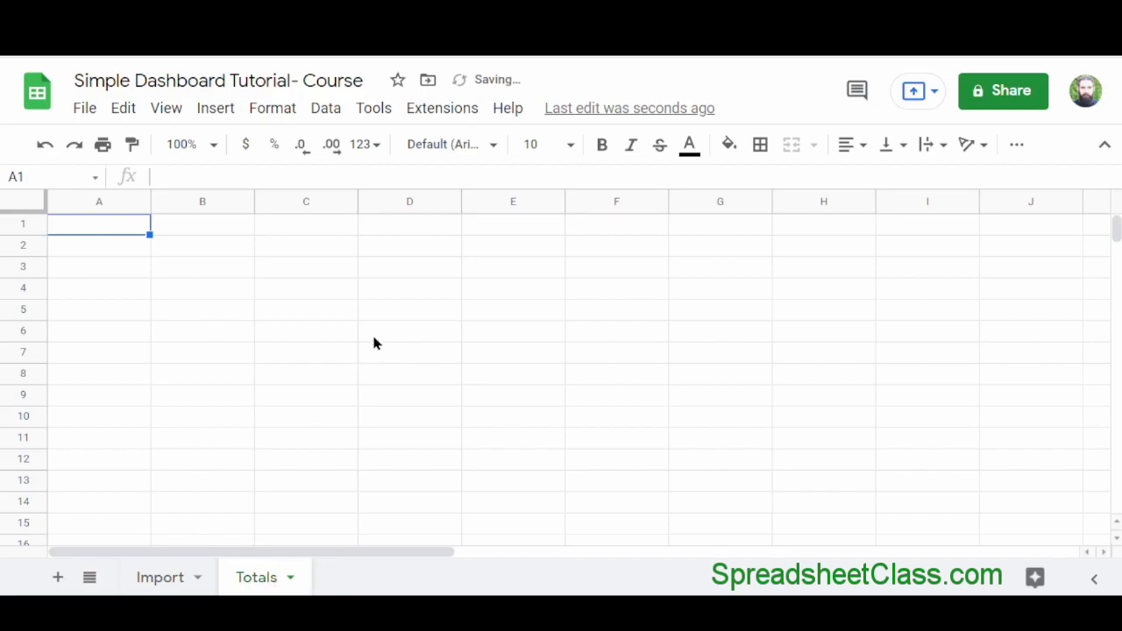
Step: Copy the Revenue header from the Import sheet into cells A1, C1 and D1 of the Totals sheet
click(160, 576)
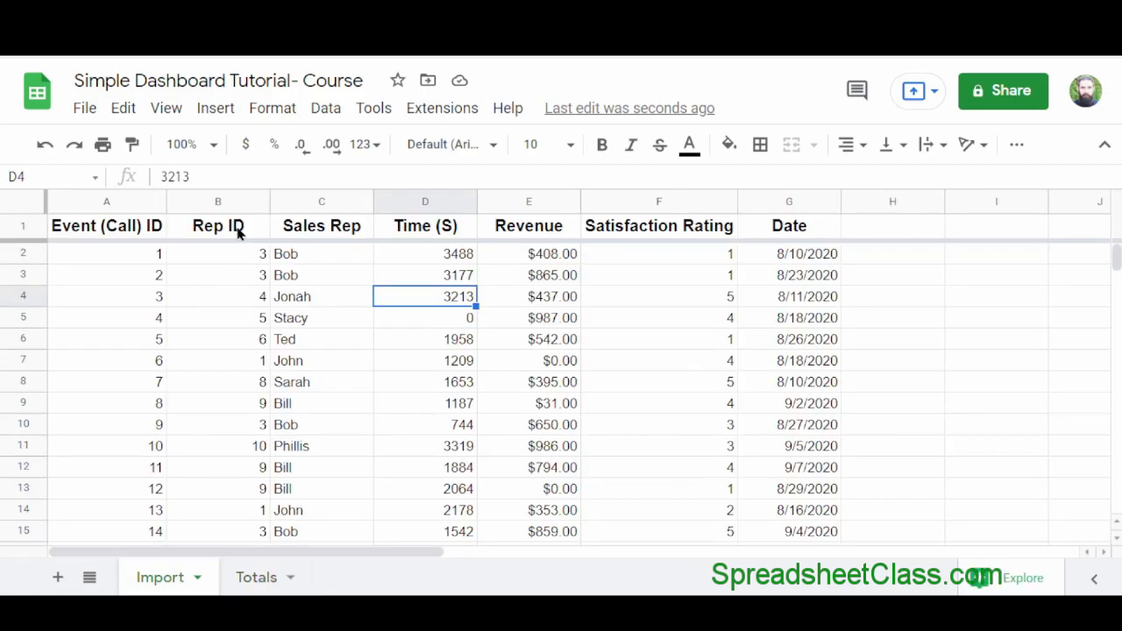
click(530, 234)
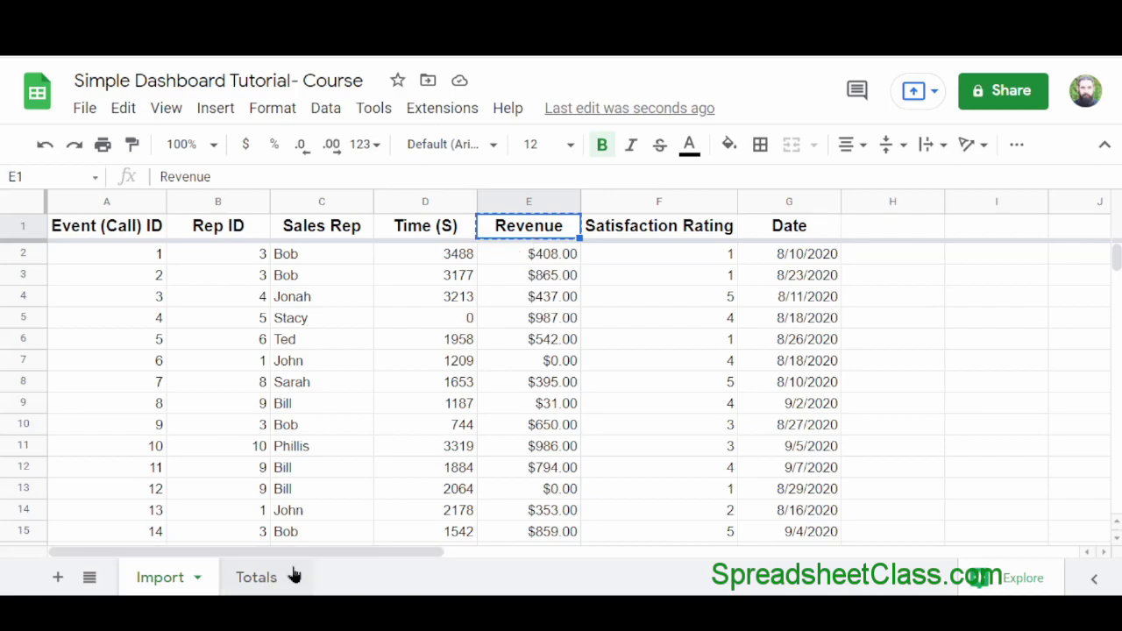
click(262, 580)
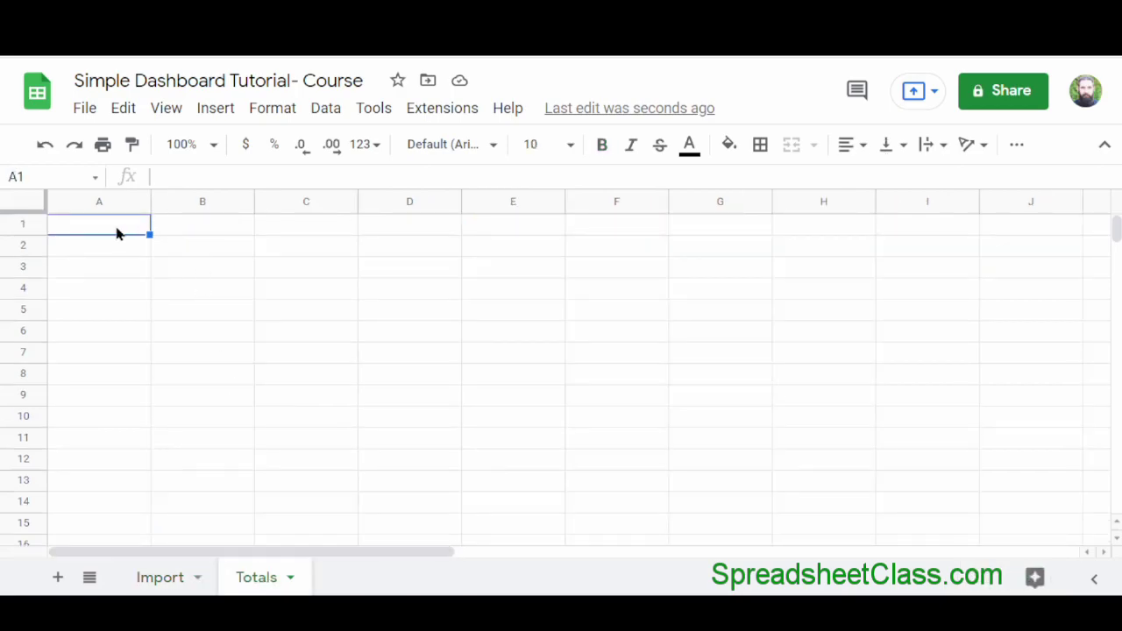
text(Revenue)
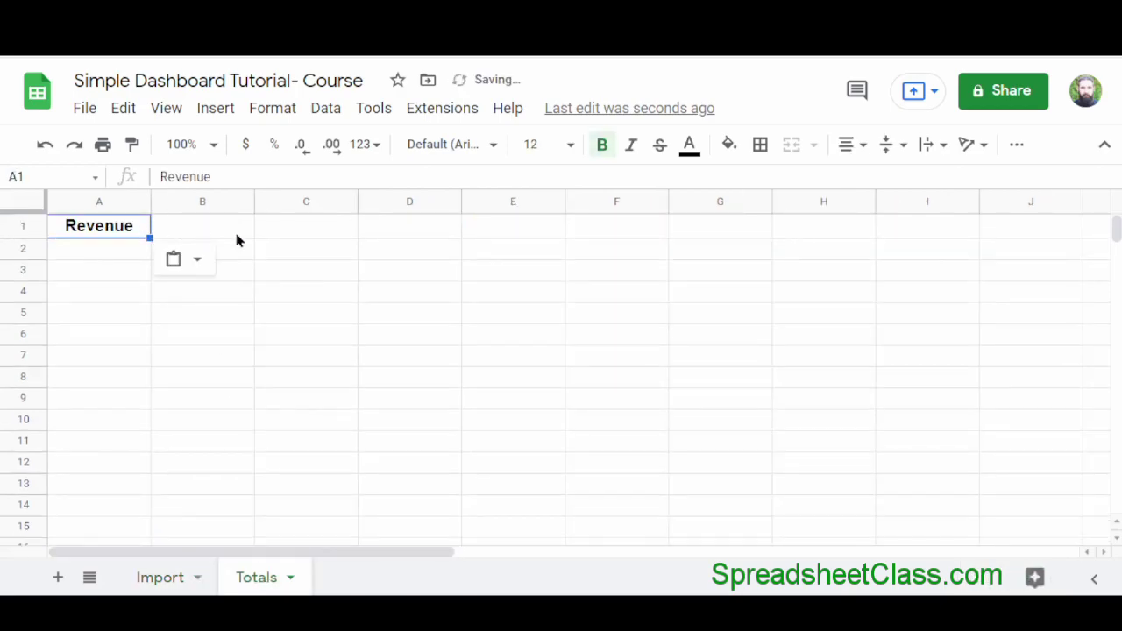
click(294, 233)
text(Revenue)
click(405, 225)
text(Revenue)
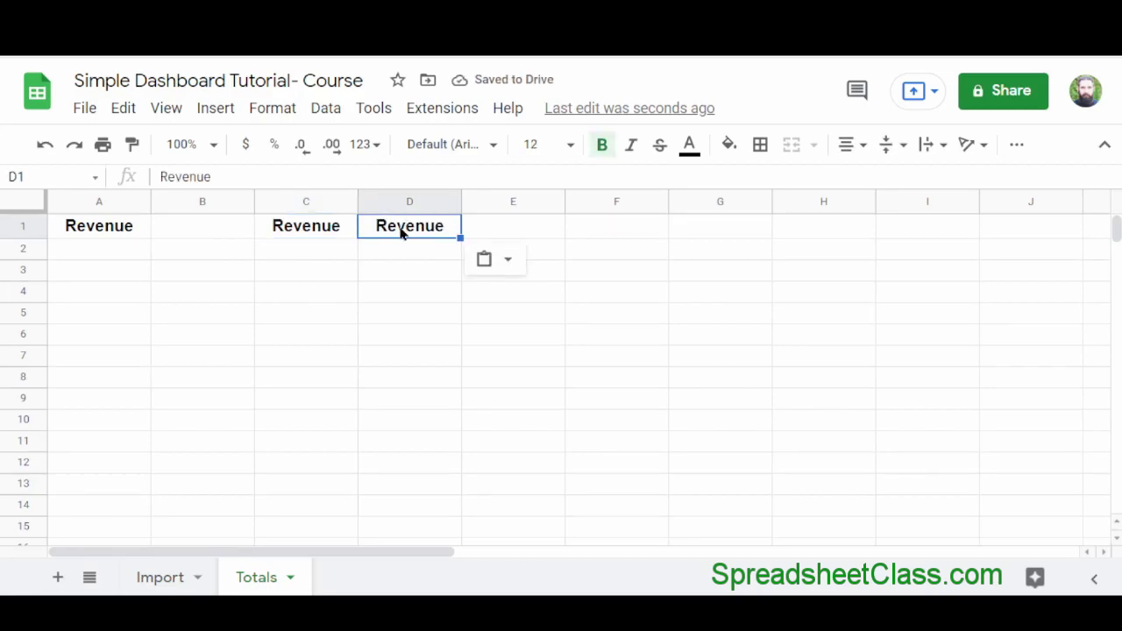
Step: Replace the header in cell C1 of the Totals sheet with Sales Rep
click(283, 228)
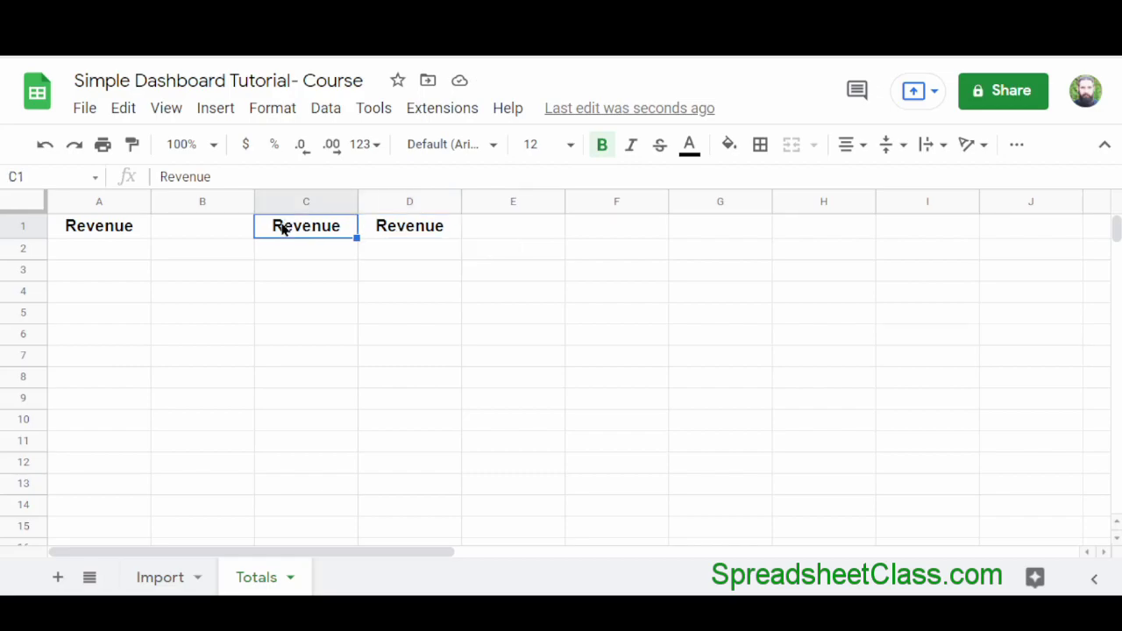
text(Sales Rep)
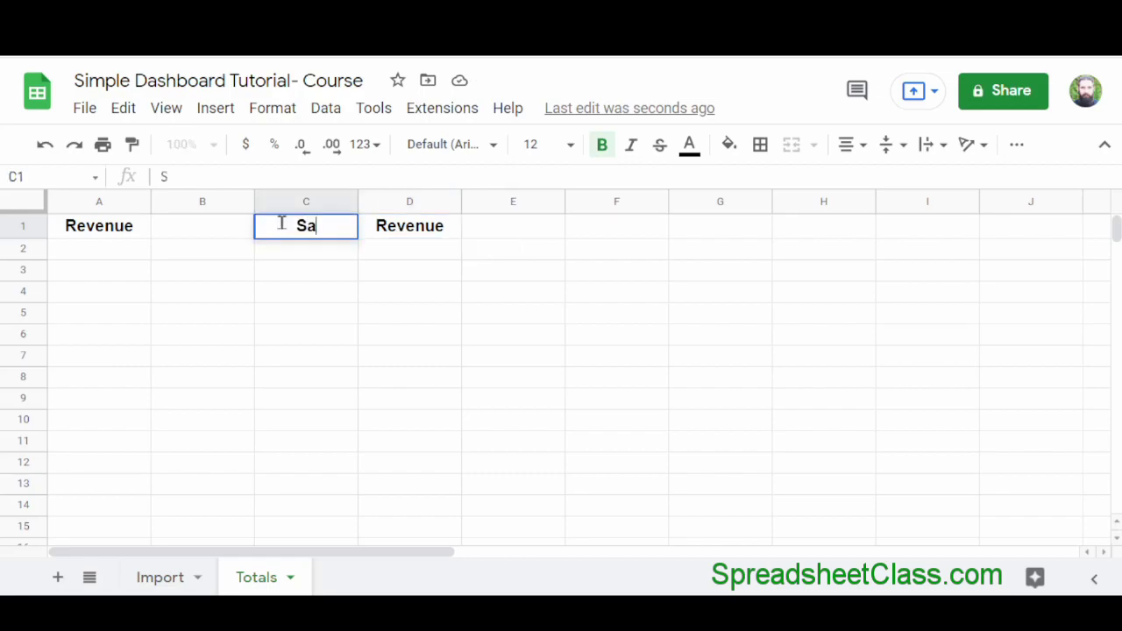
key(Return)
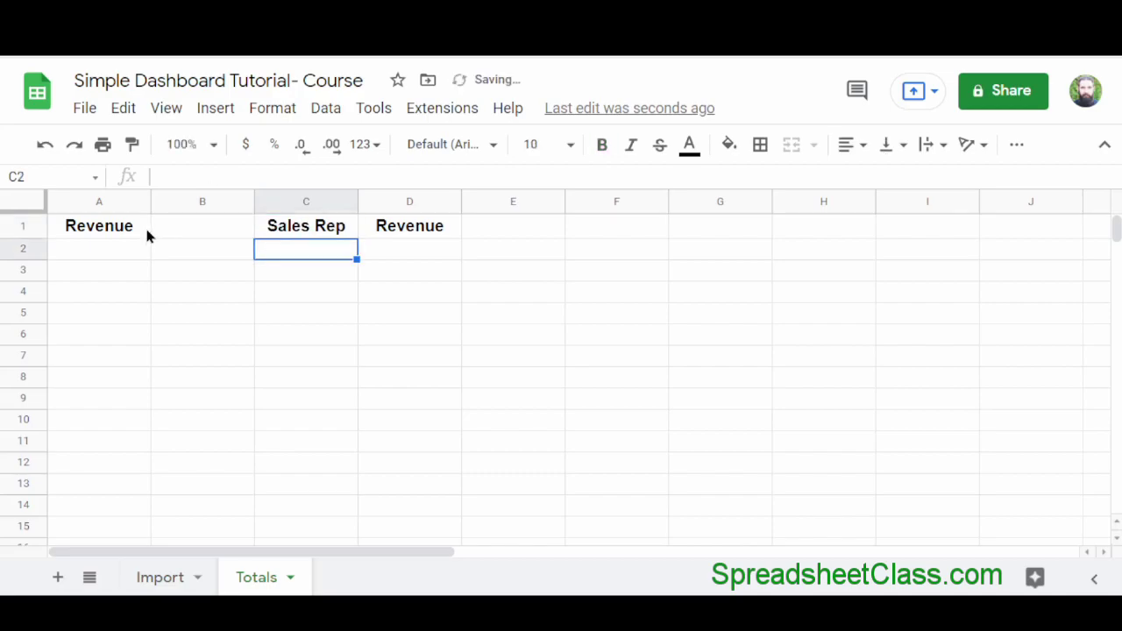
Step: Change the header in cell A1 to Total Revenue and fit column A's width to it
click(114, 227)
click(162, 175)
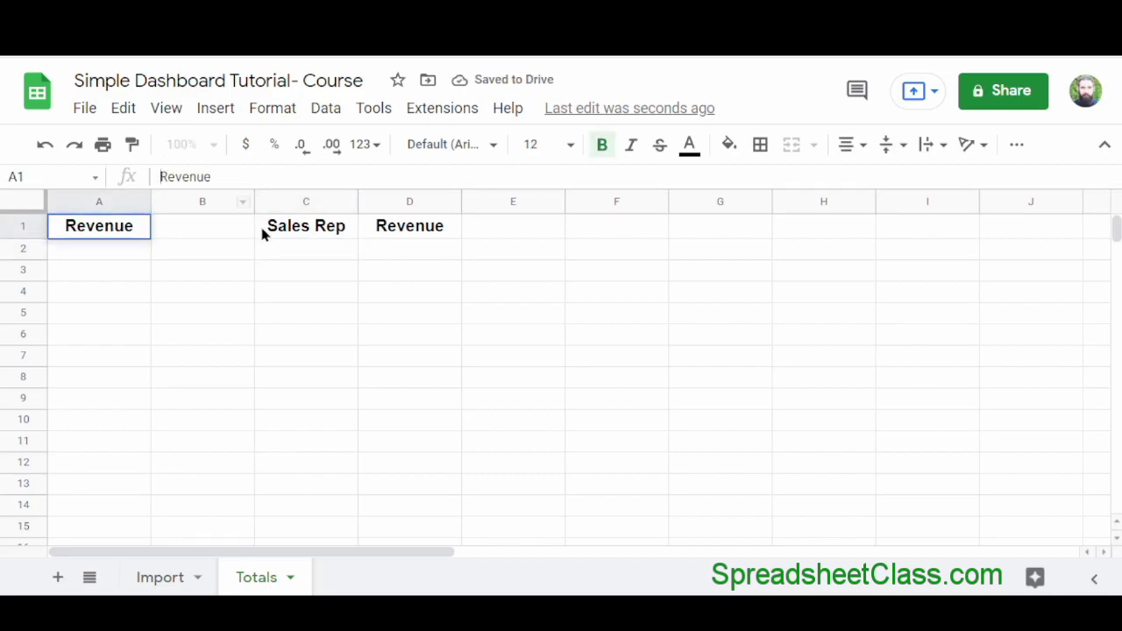
text(Tot)
text(al)
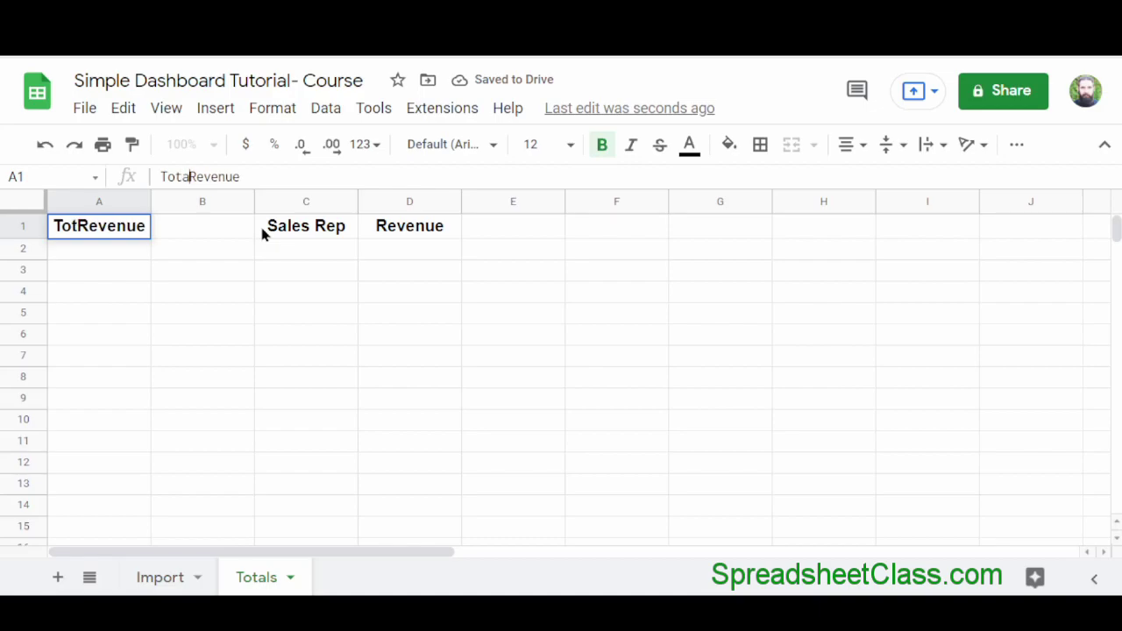
key(Return)
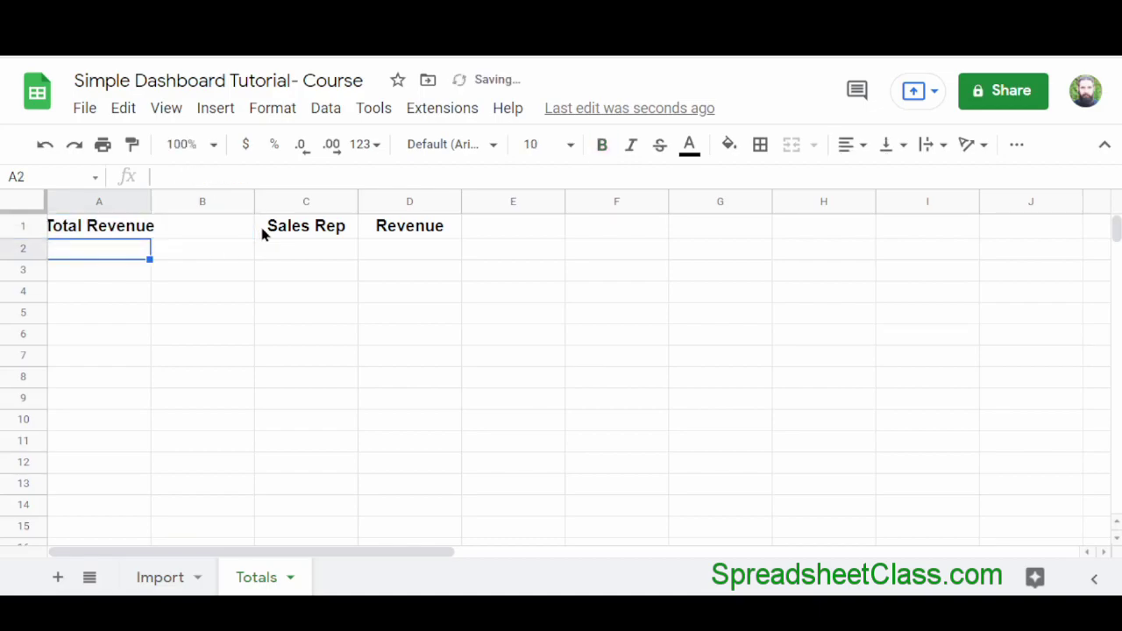
double_click(150, 201)
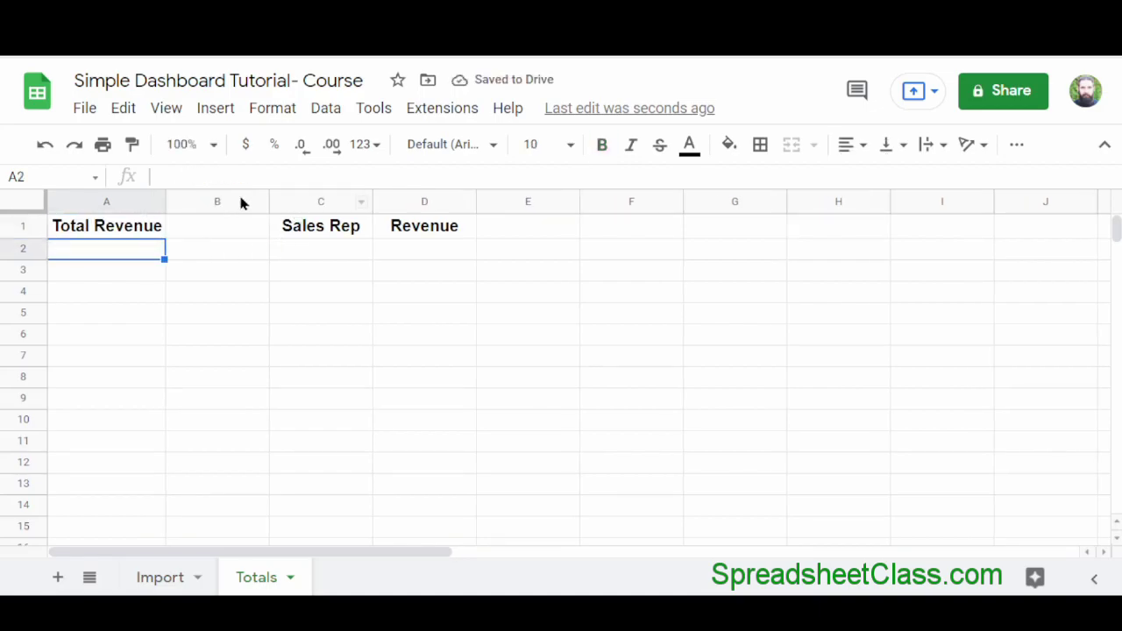
Step: Fill column B of the Totals sheet with dark gray and narrow it into a thin divider
click(240, 201)
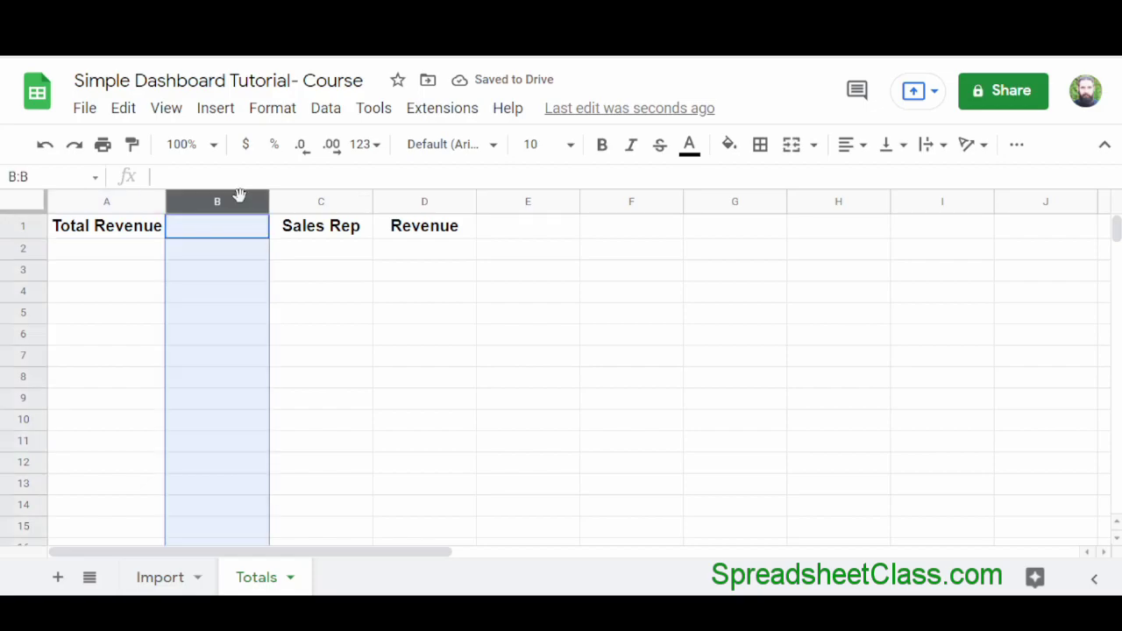
click(728, 146)
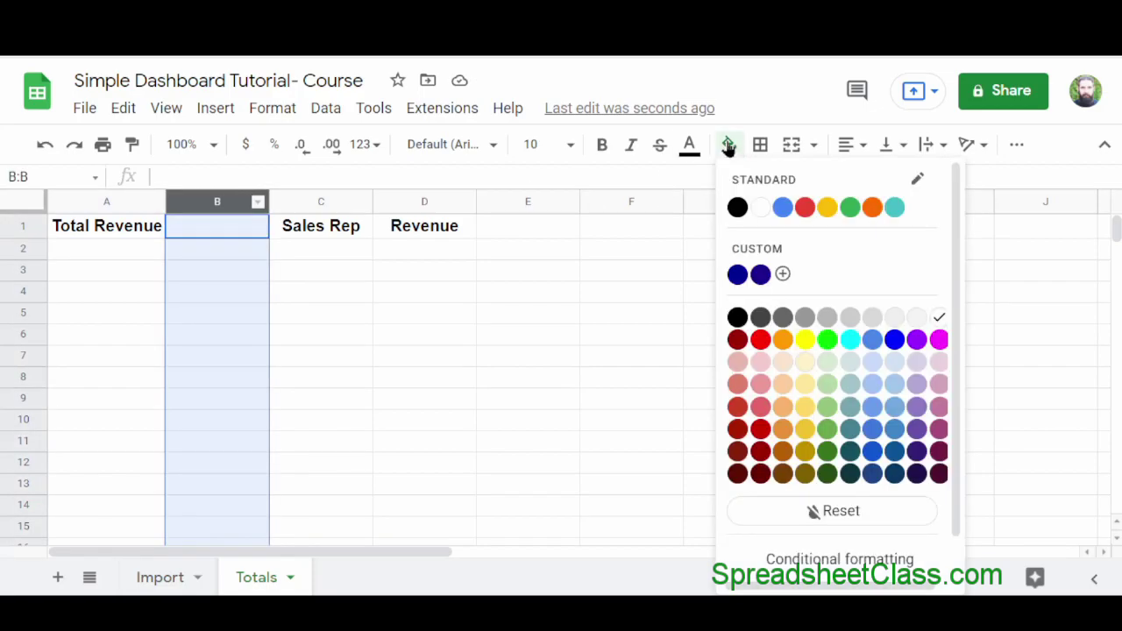
click(761, 317)
drag(268, 202, 188, 203)
Step: Freeze the header row of the Totals sheet
click(106, 225)
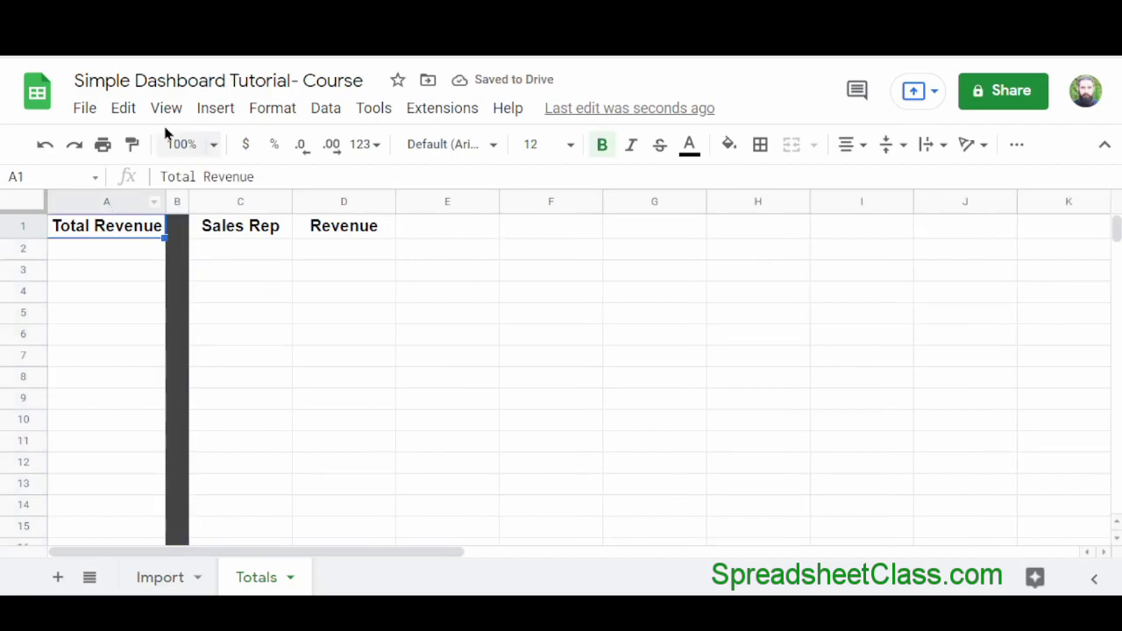
click(163, 108)
mouse_move(412, 190)
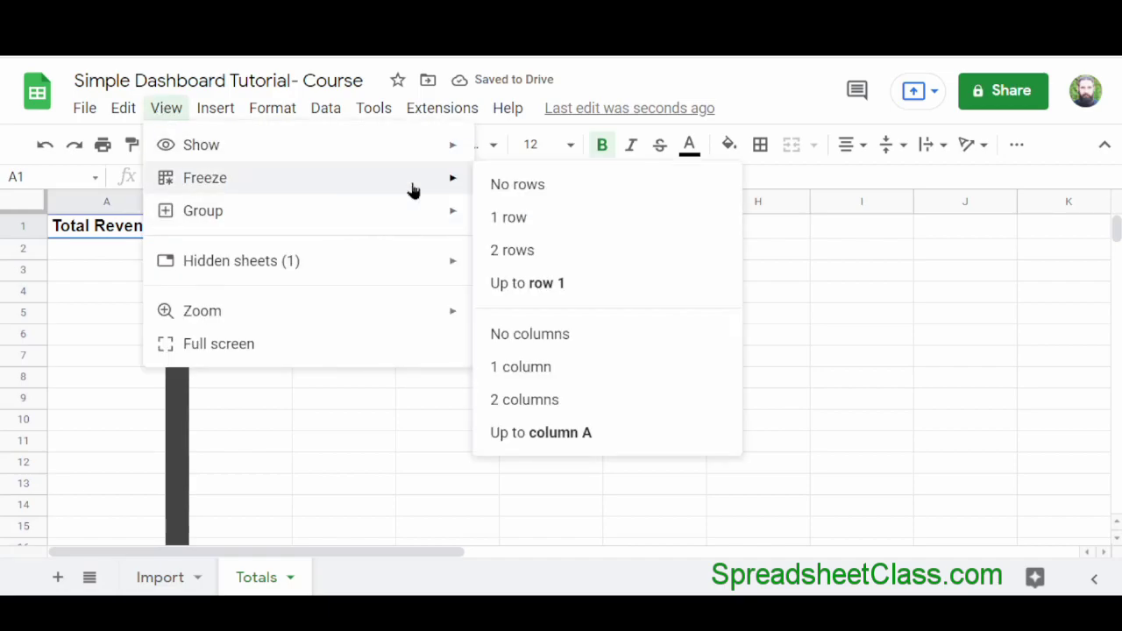
click(526, 226)
scroll(247, 374, down, 5)
scroll(246, 374, up, 5)
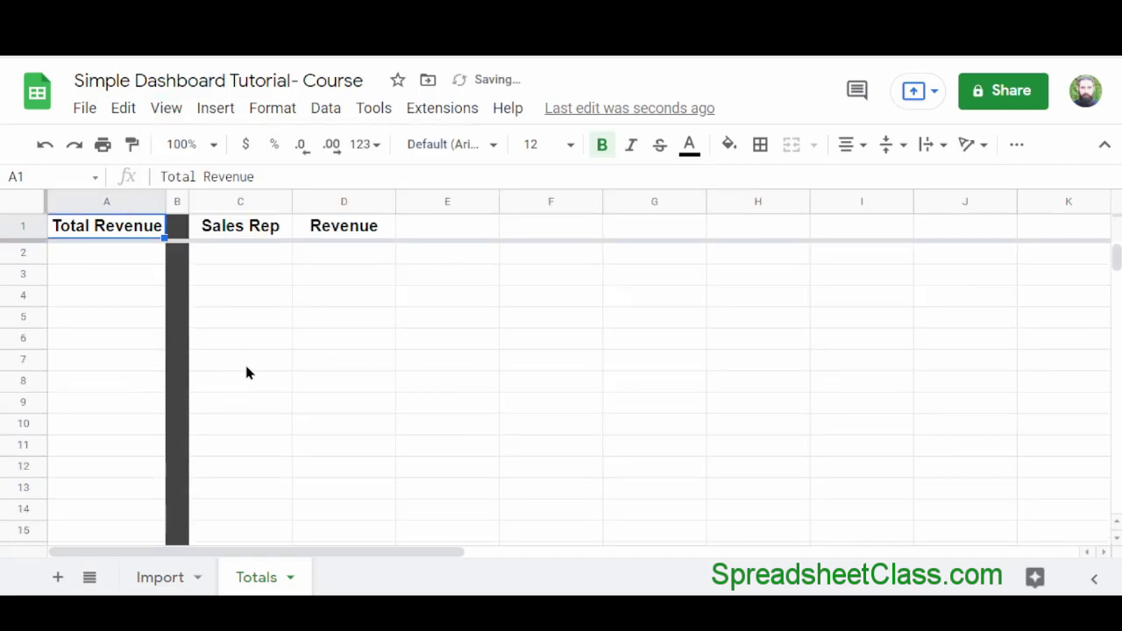
Step: Enter =sum(Import!E2:E) in cell A2 of the Totals sheet to total the revenue
click(123, 260)
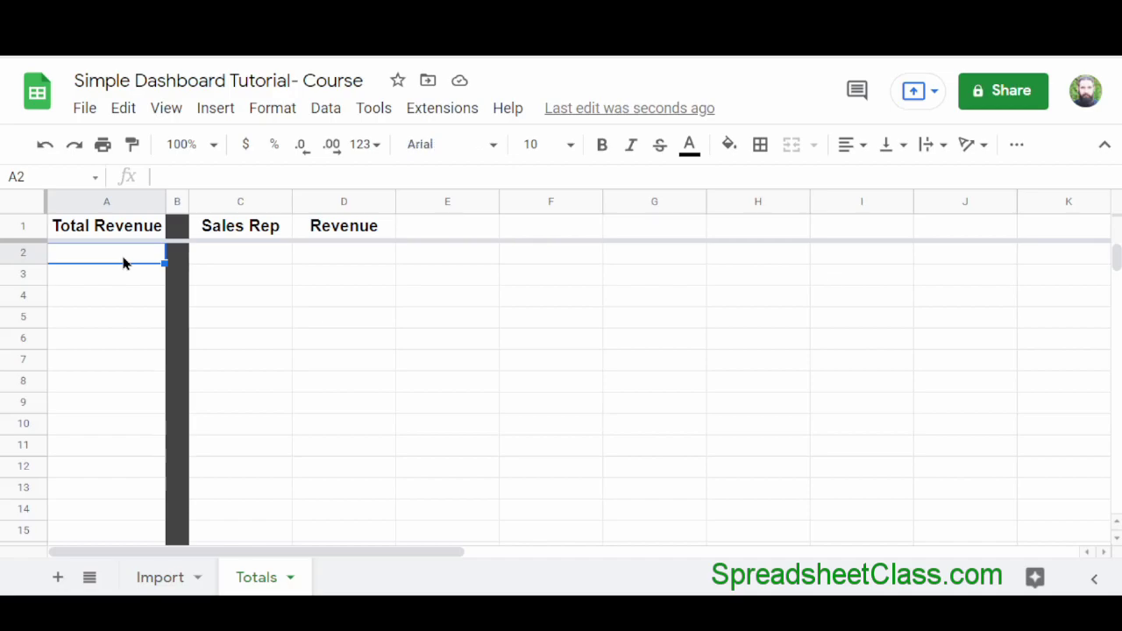
text(=sum()
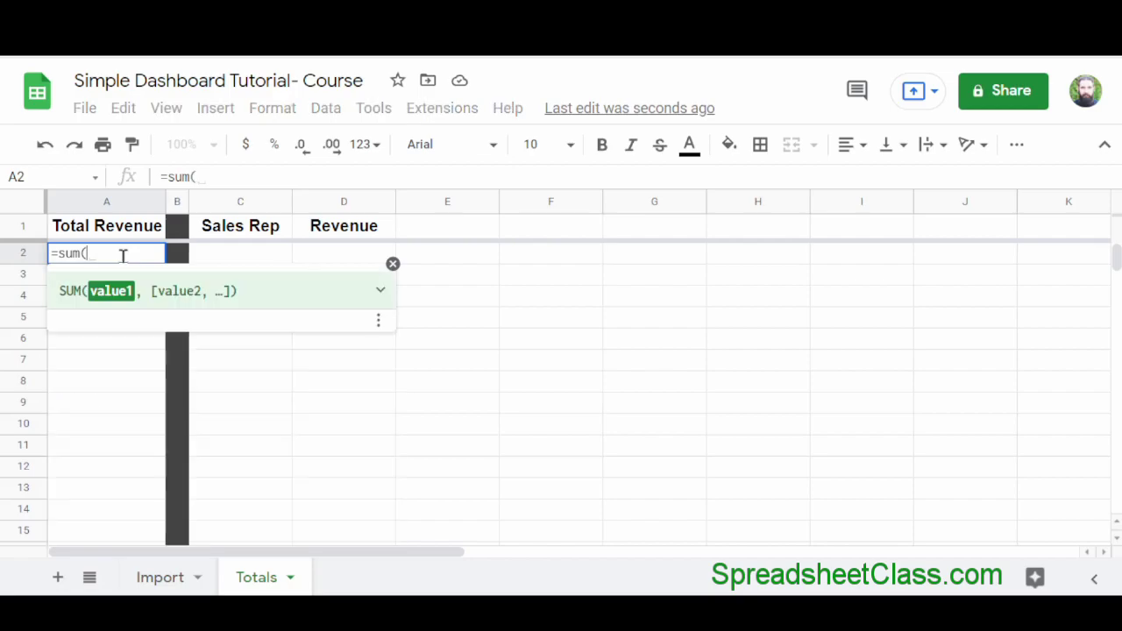
click(162, 578)
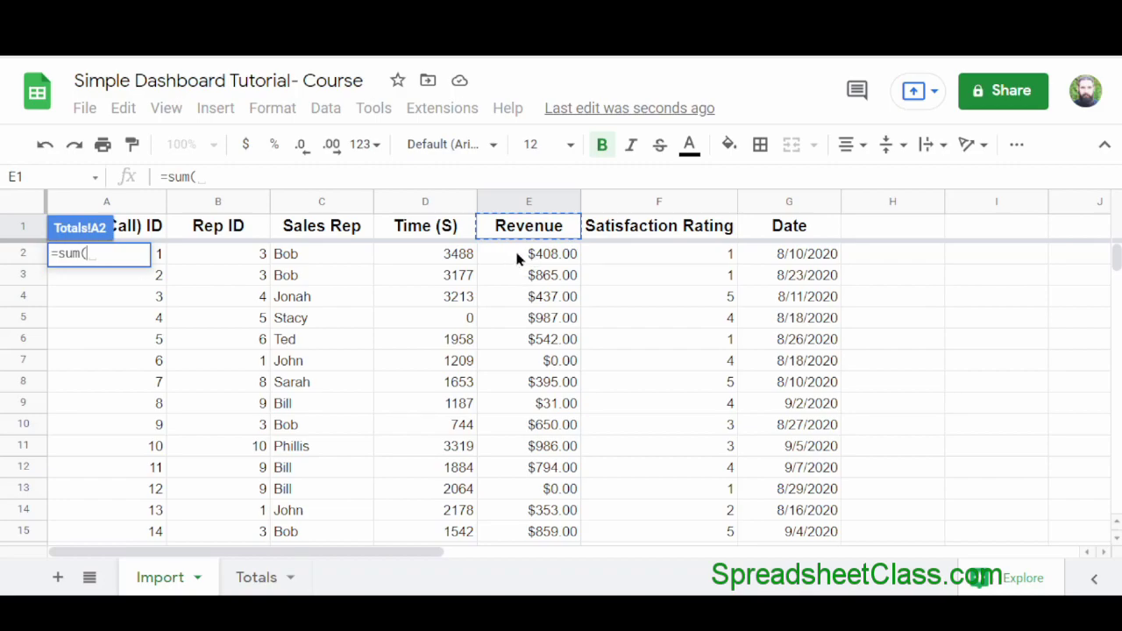
drag(516, 257, 504, 492)
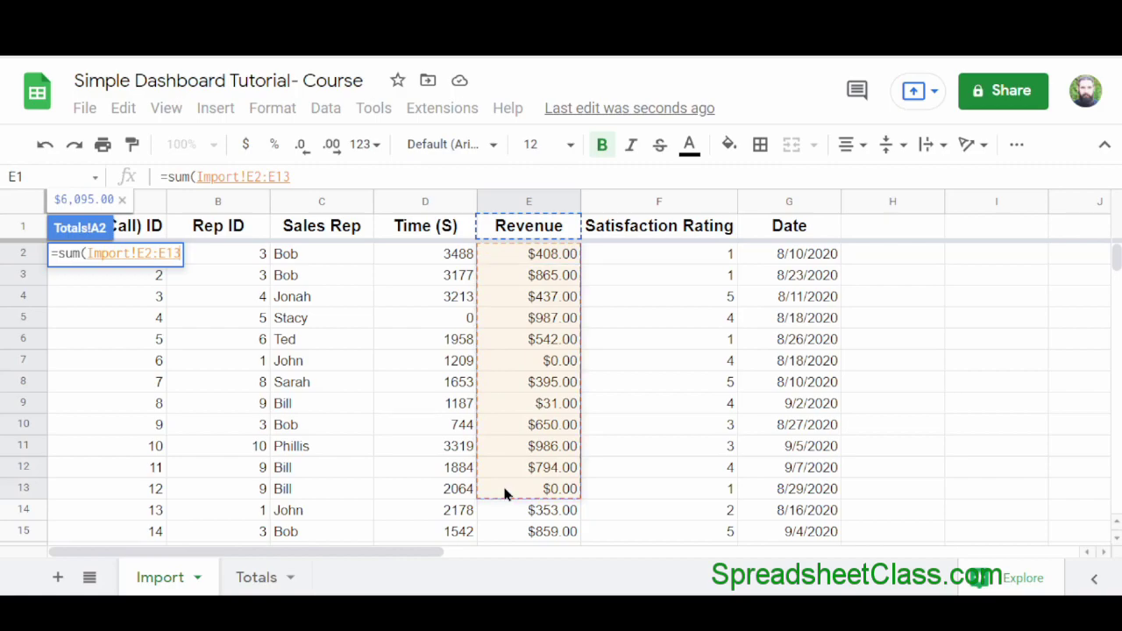
key(BackSpace)
key(BackSpace)
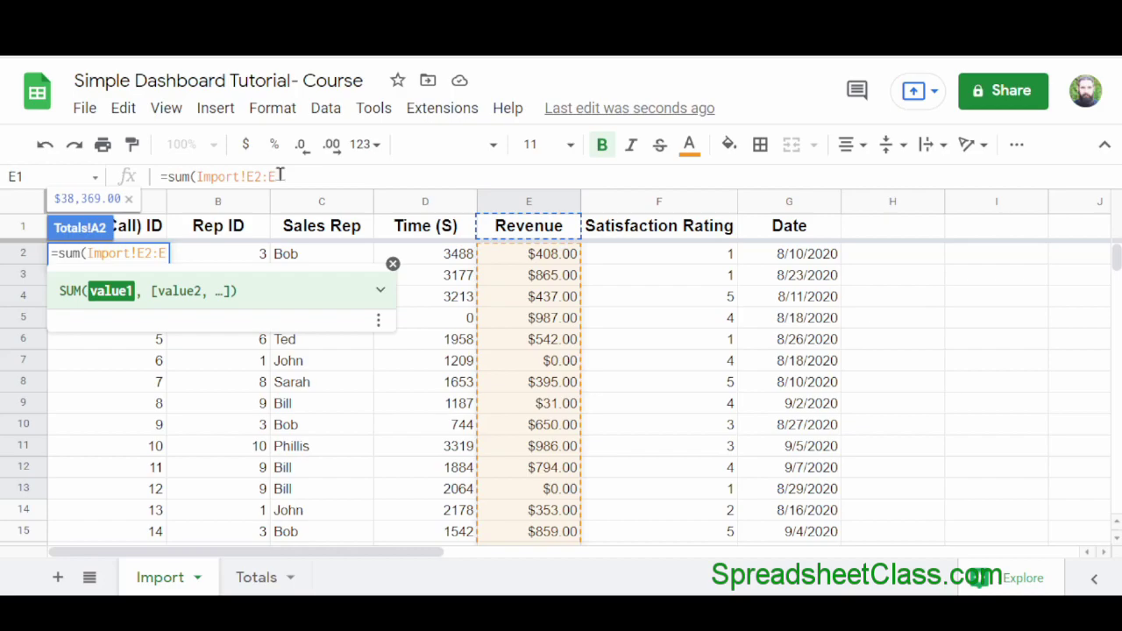
key(Return)
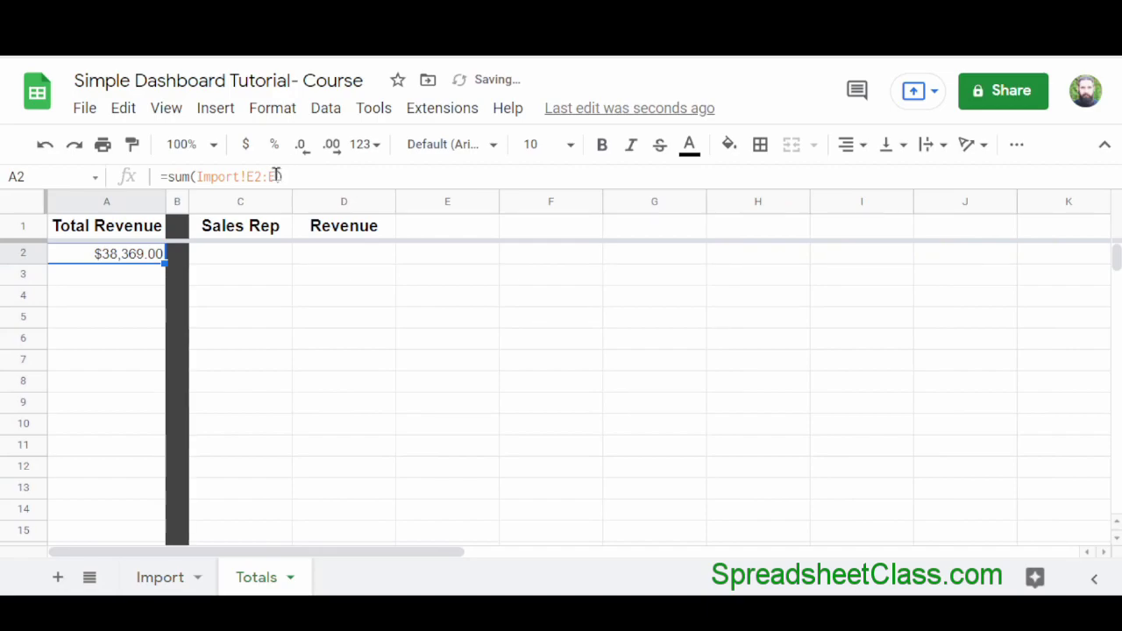
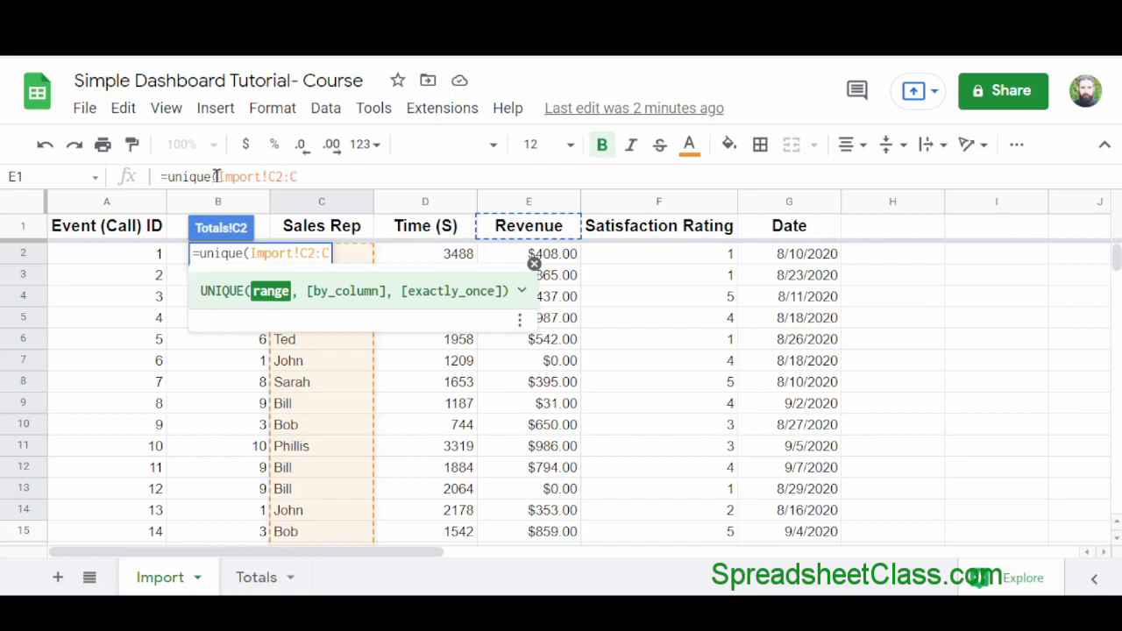
Step: List the unique sales reps in cell C2 and sort them alphabetically with =sort(unique(Import!C2:C))
key(Return)
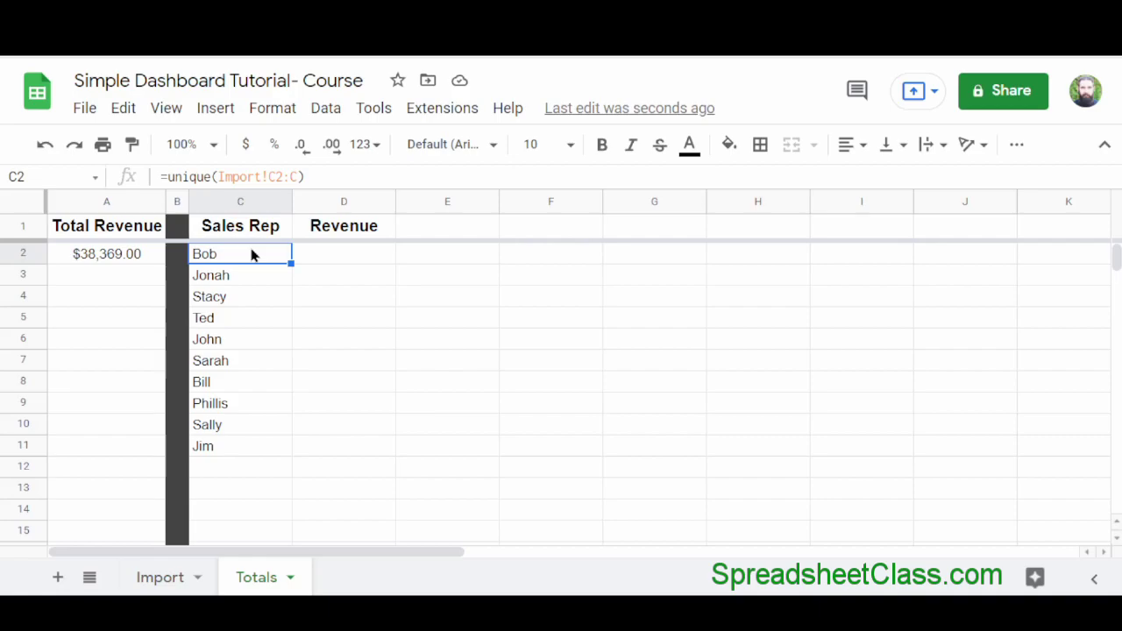
click(167, 176)
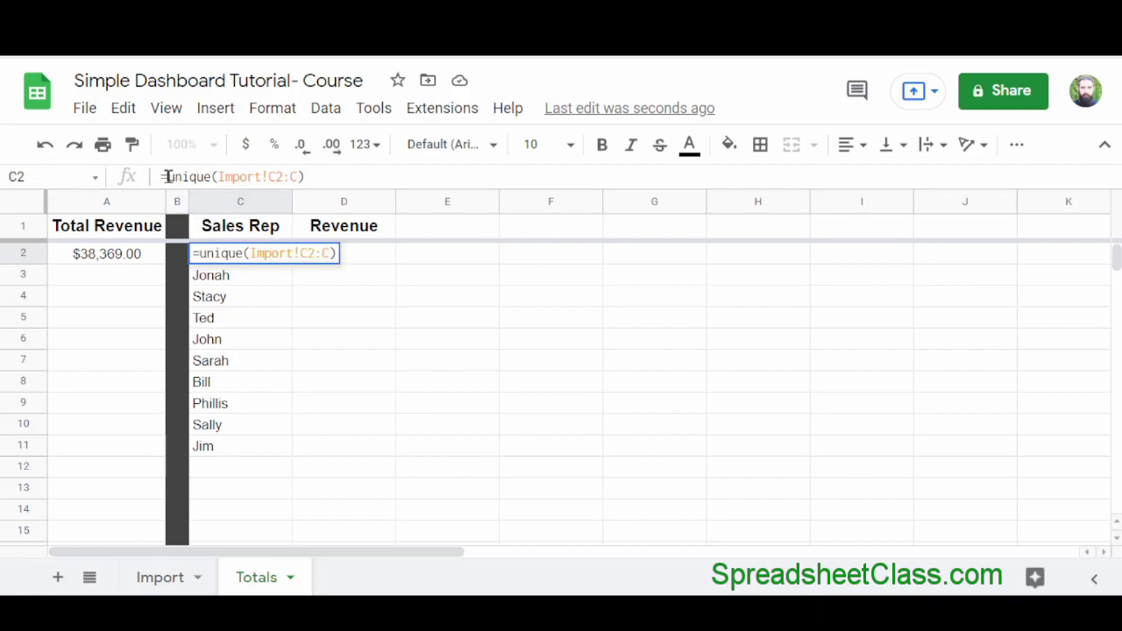
text(sort()
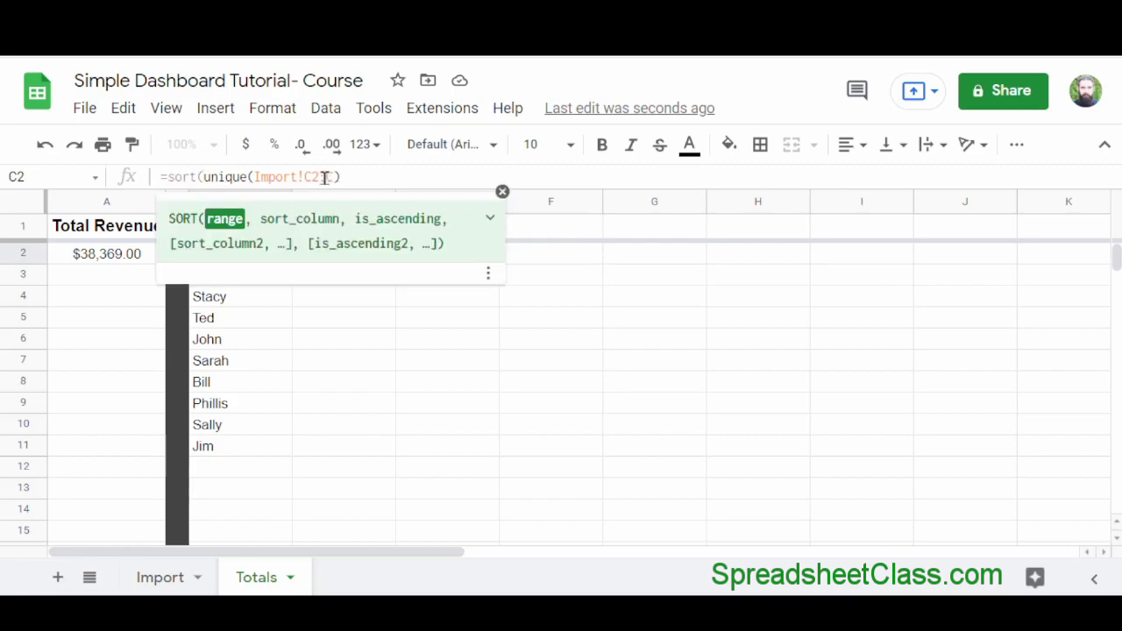
key(Return)
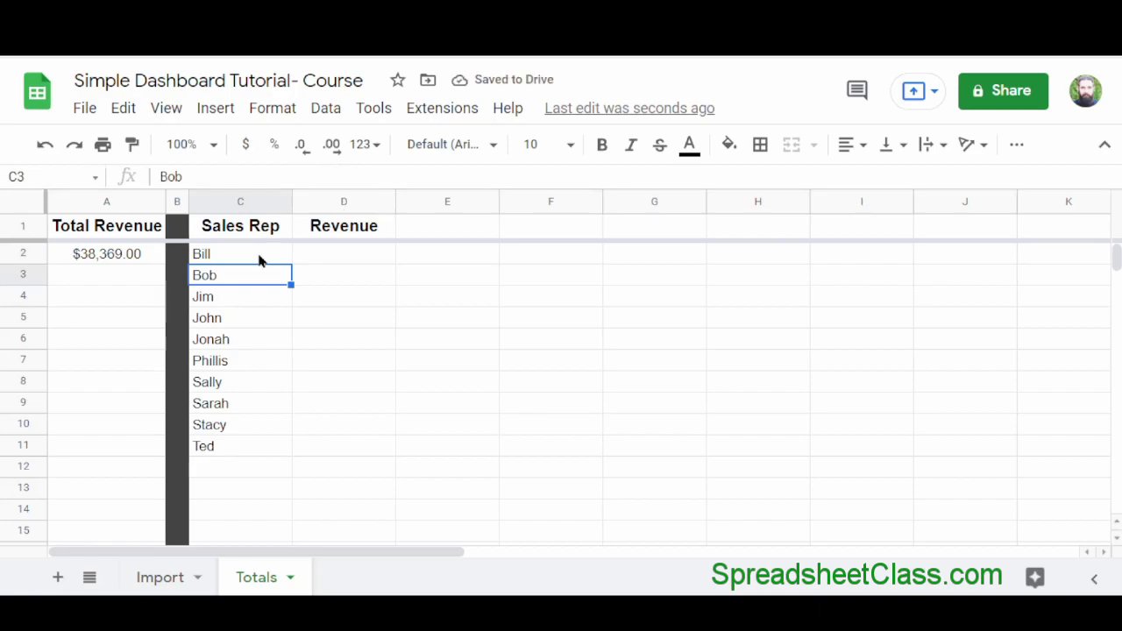
click(260, 259)
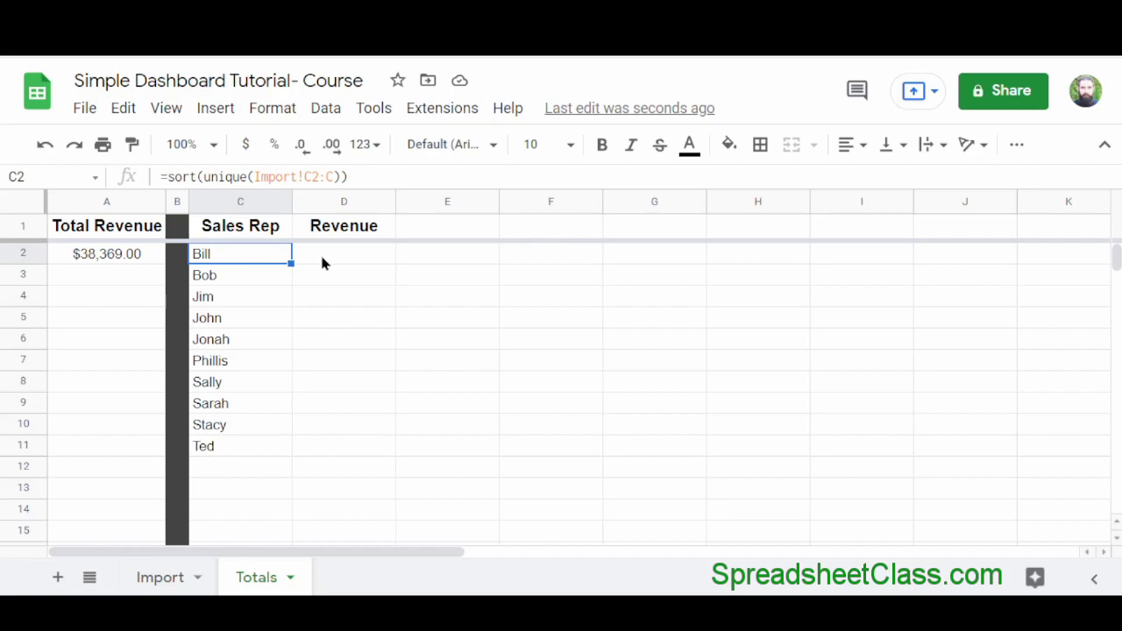
Step: Start a SUMIF formula in cell D2 with the entire Sales Rep column, Import!C:C, as its range
click(367, 262)
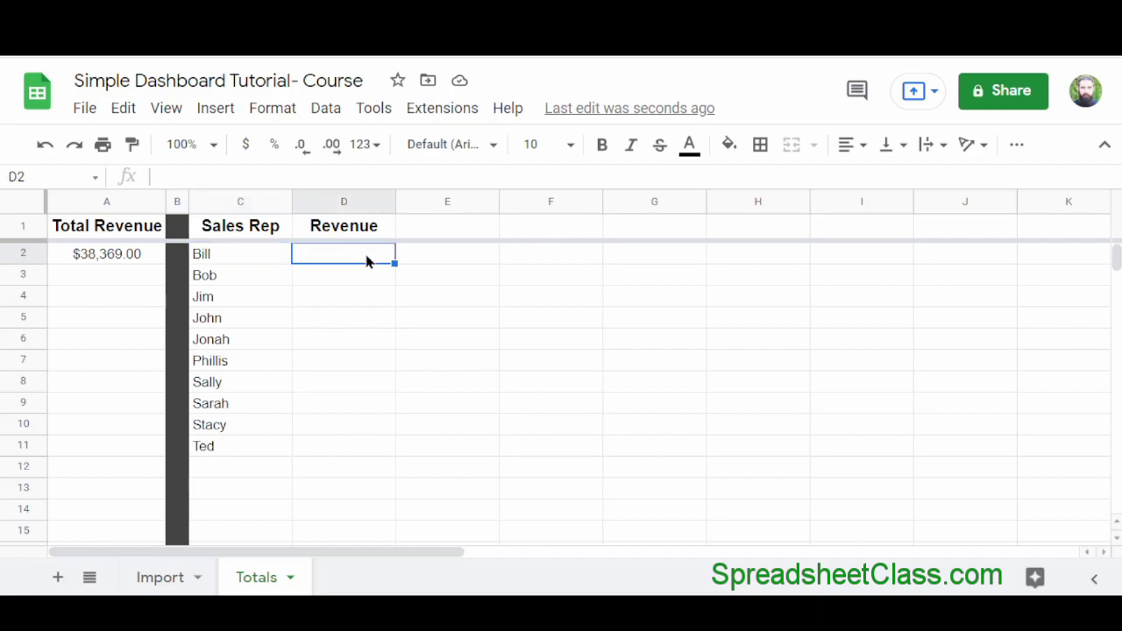
text(=)
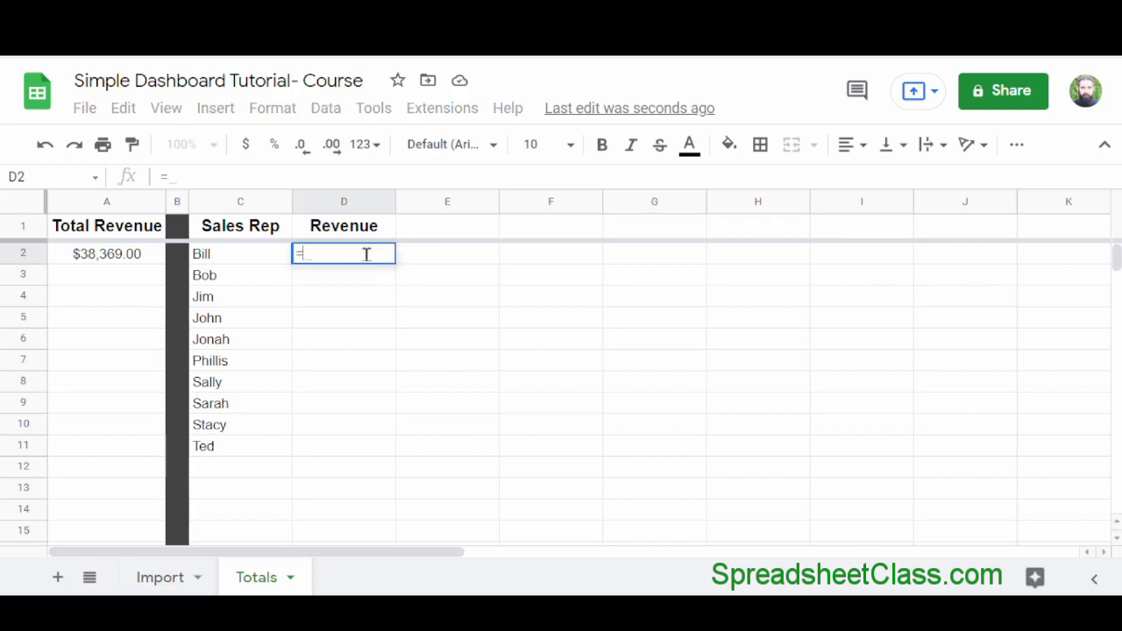
text(sumif)
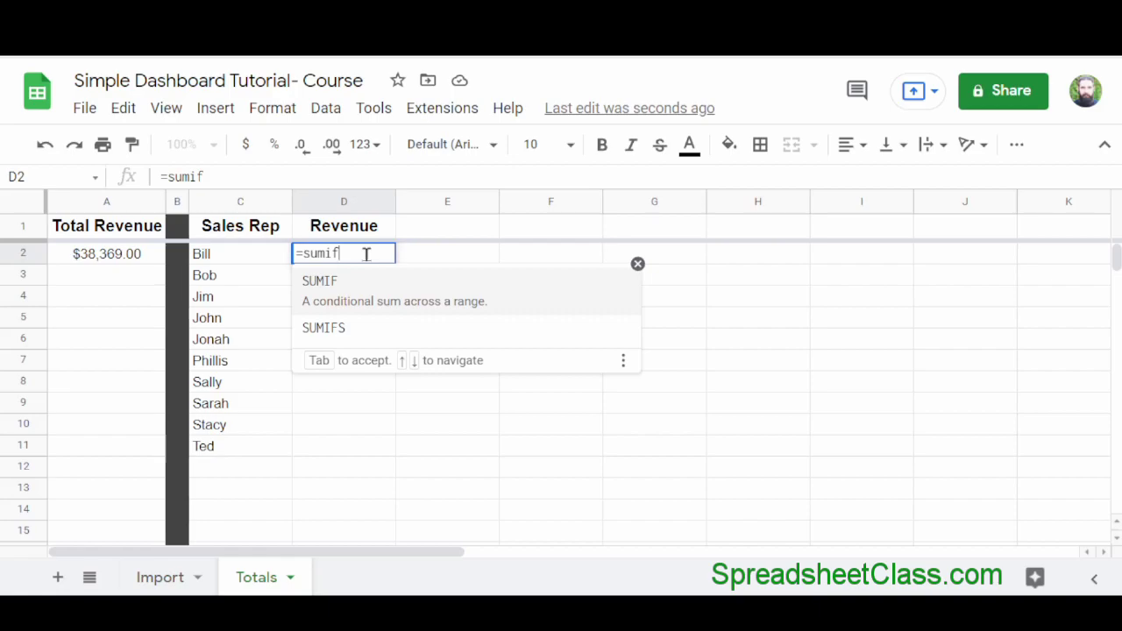
text(()
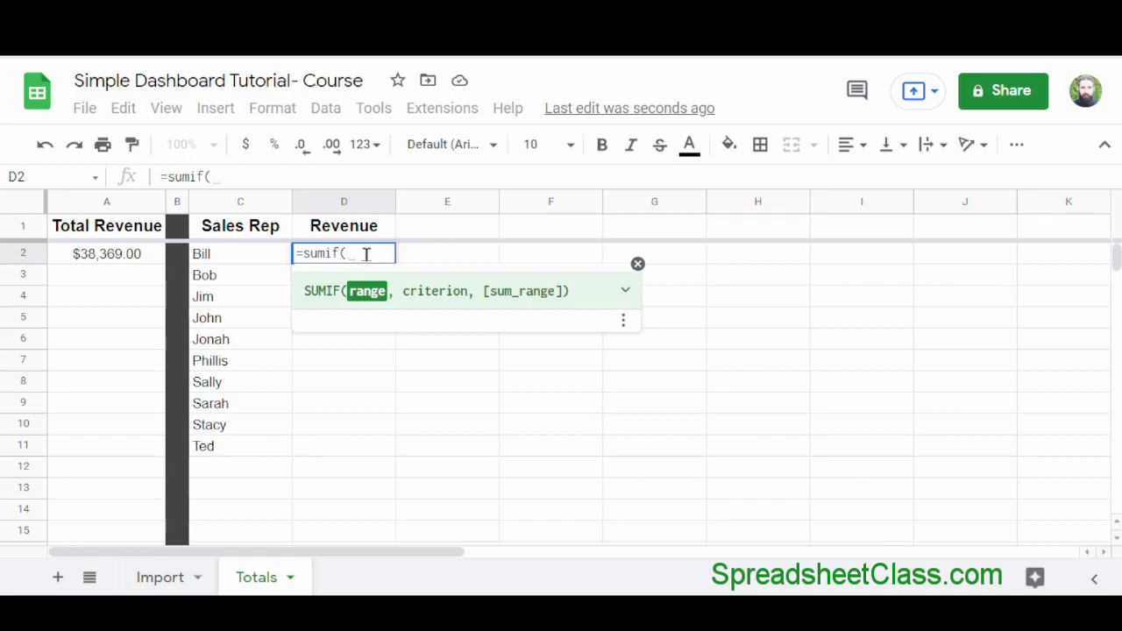
click(160, 578)
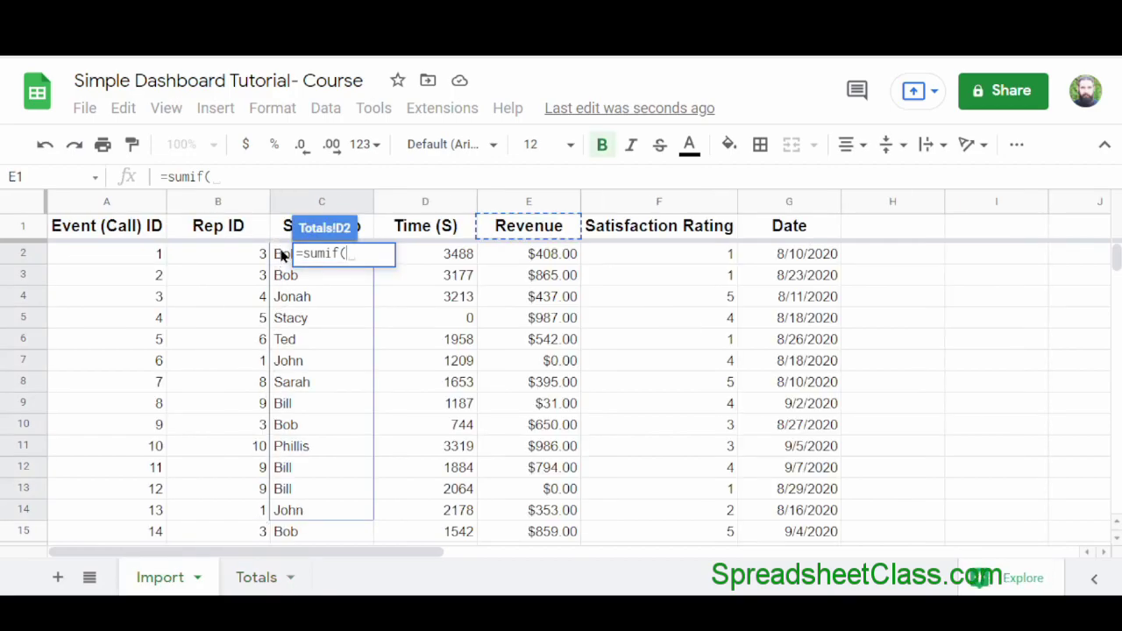
drag(282, 254, 297, 571)
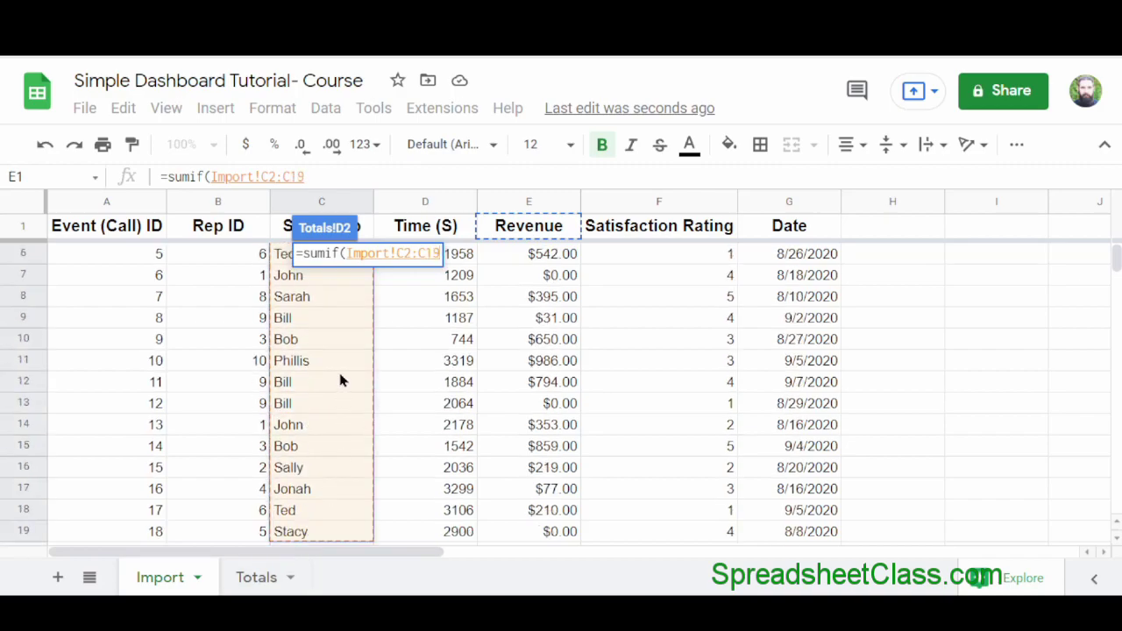
key(BackSpace)
key(BackSpace)
key(Left)
key(Left)
key(BackSpace)
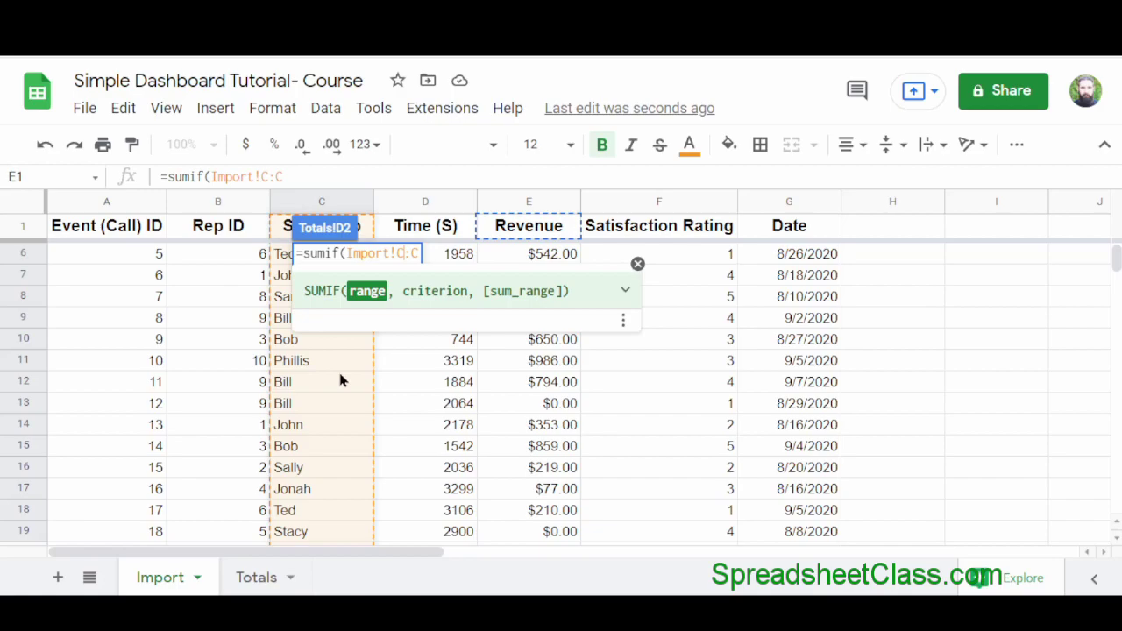
Step: Set cell C2 of the Totals sheet as the SUMIF criterion
click(301, 176)
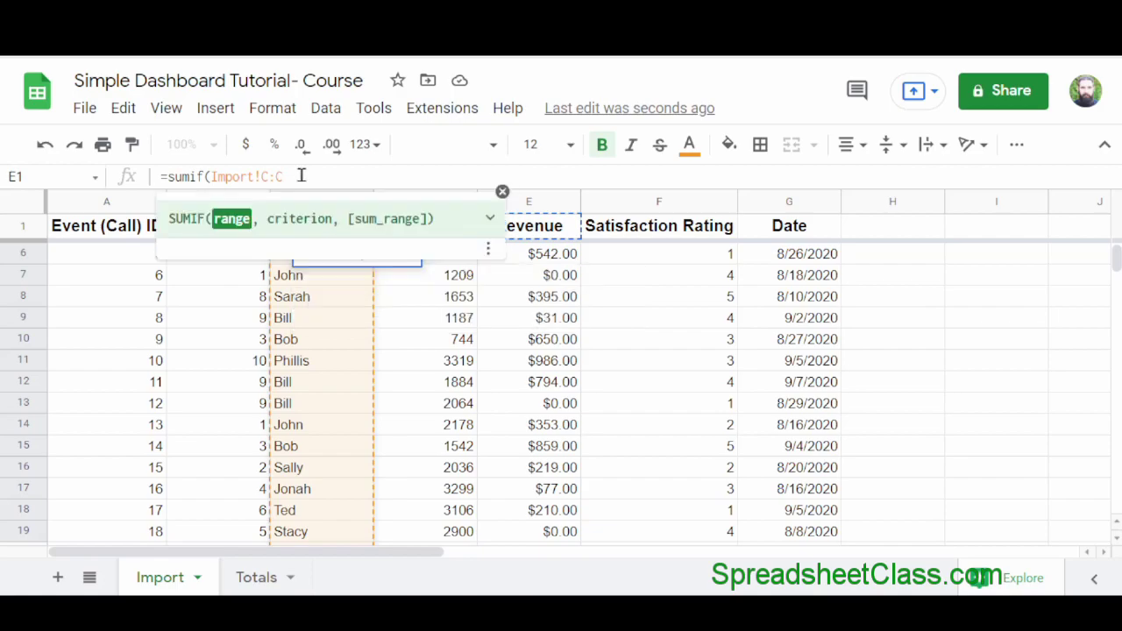
text(,)
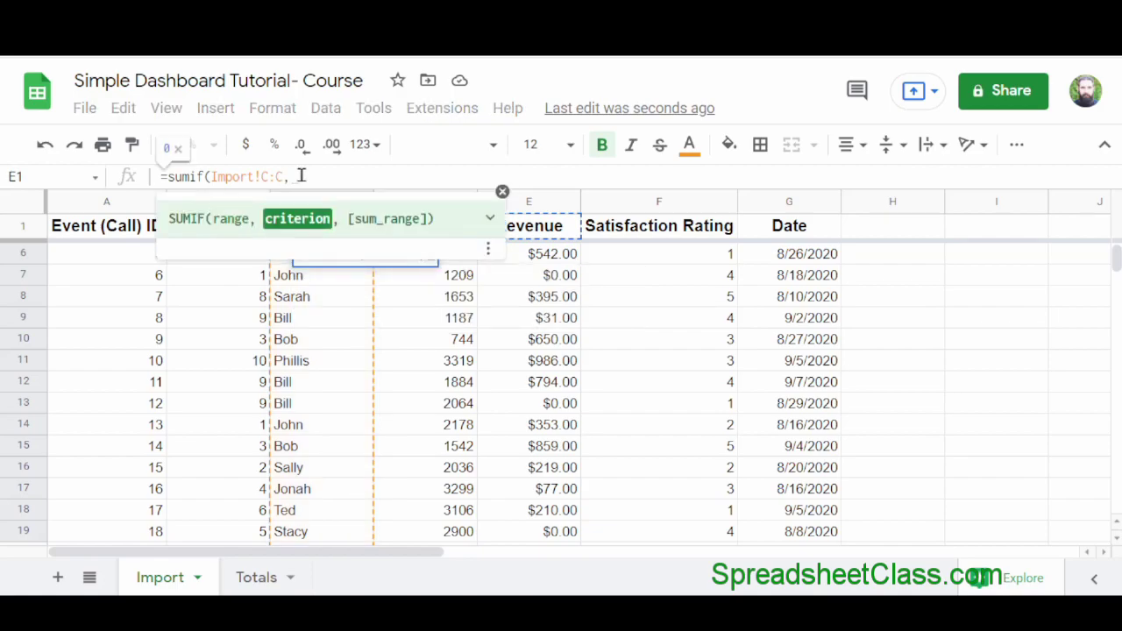
click(262, 579)
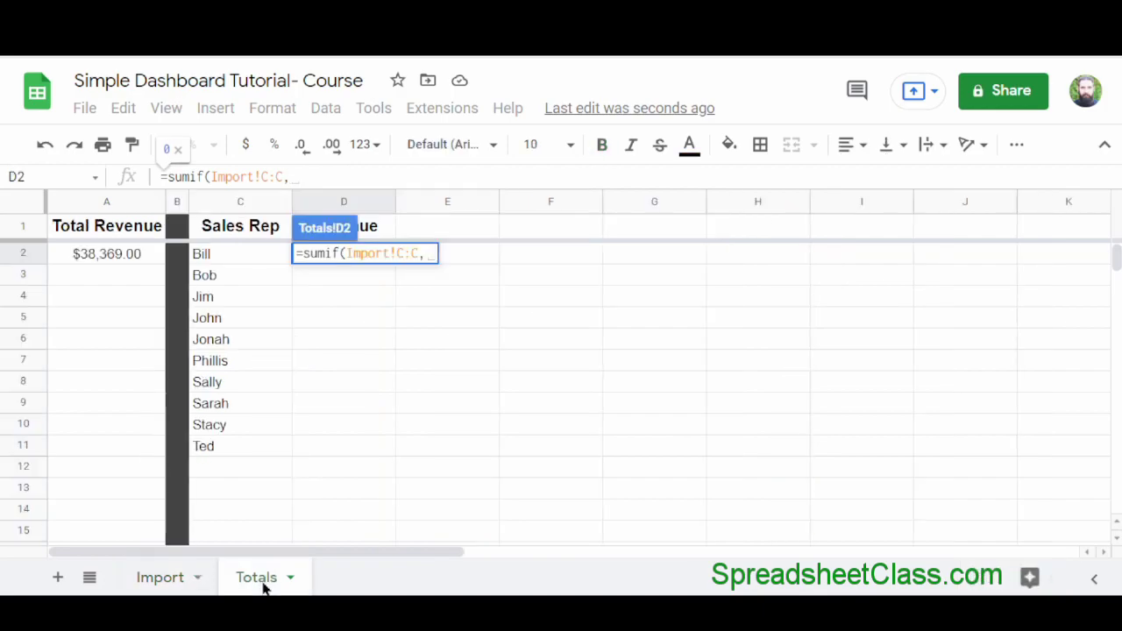
click(235, 254)
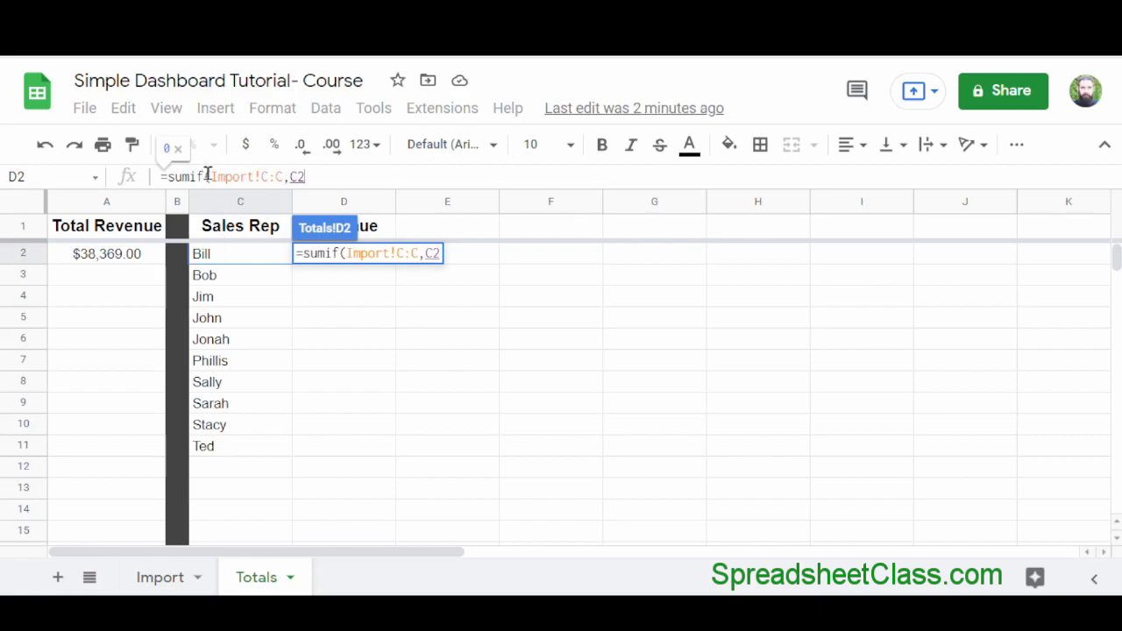
click(320, 180)
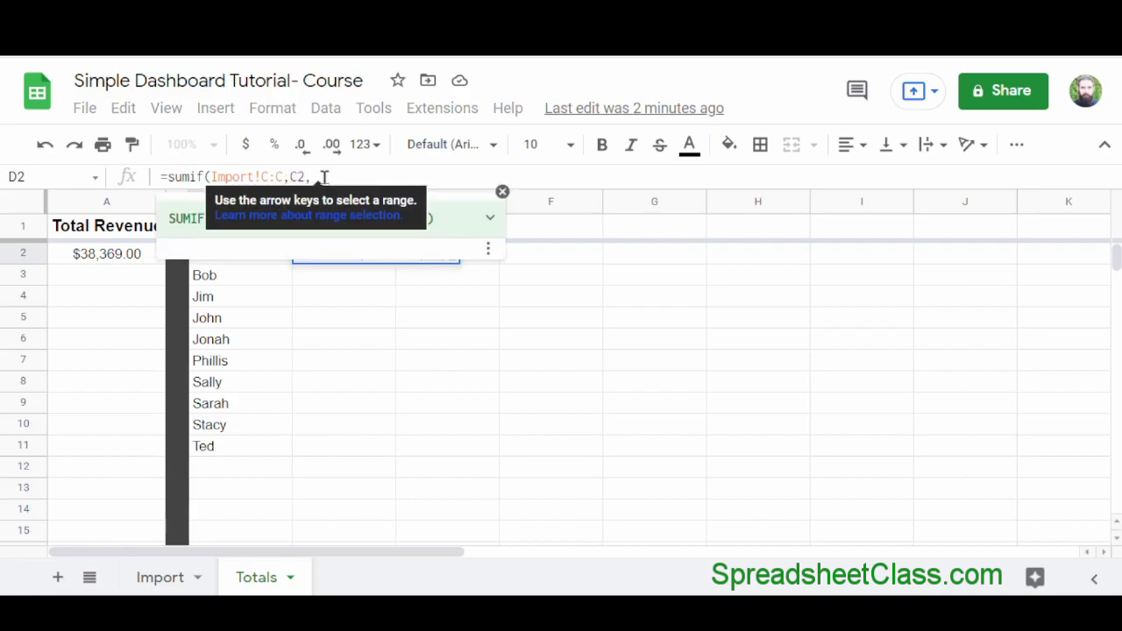
text(,)
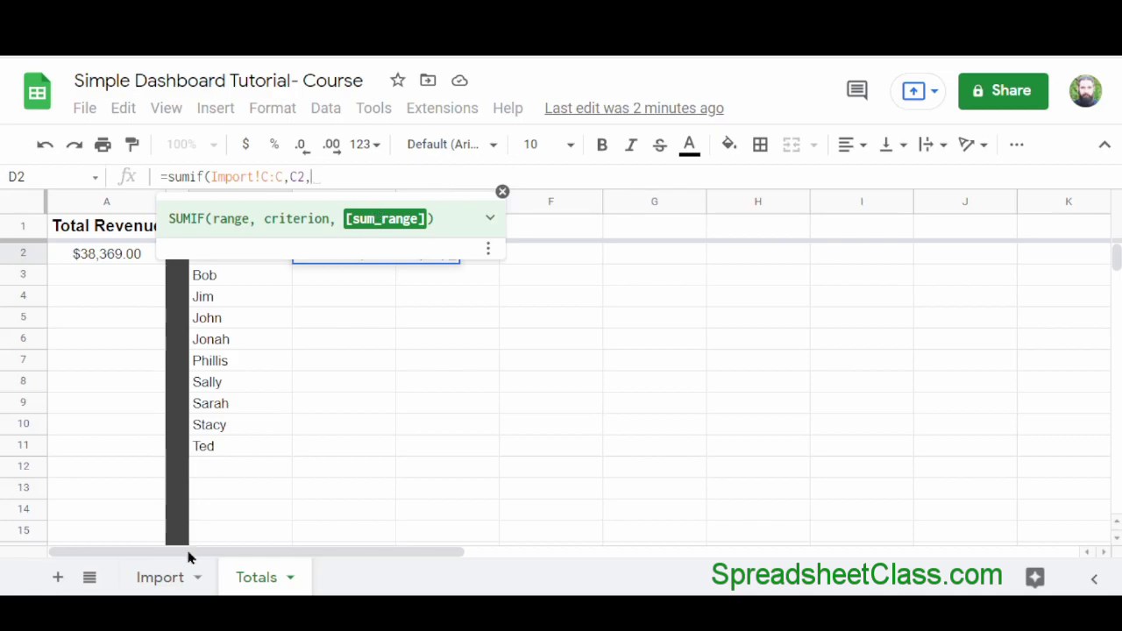
Step: Set the SUMIF sum range to Import!E:E and complete the formula =sumif(Import!C:C,C2,Import!E:E) in cell D2
click(178, 584)
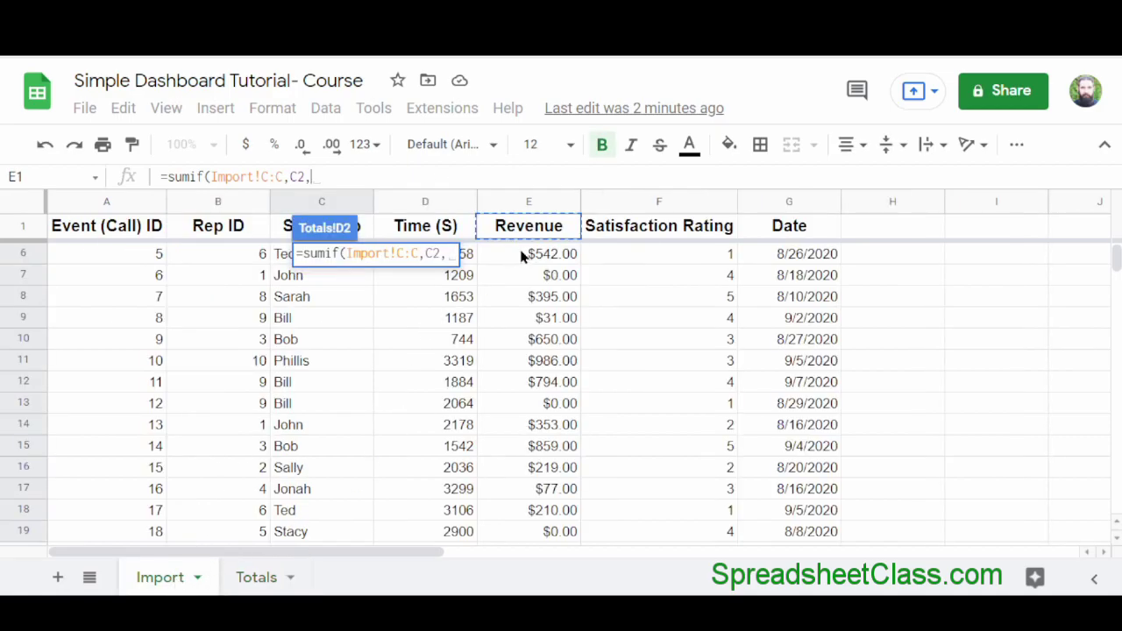
drag(523, 253, 538, 517)
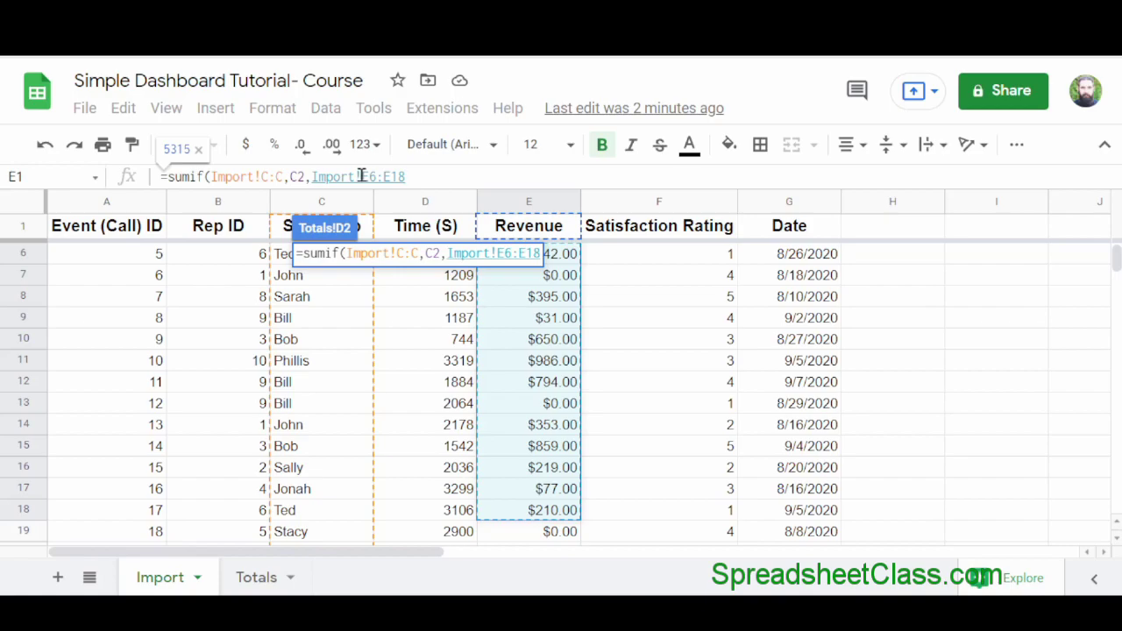
drag(358, 176, 406, 176)
text(E:E)
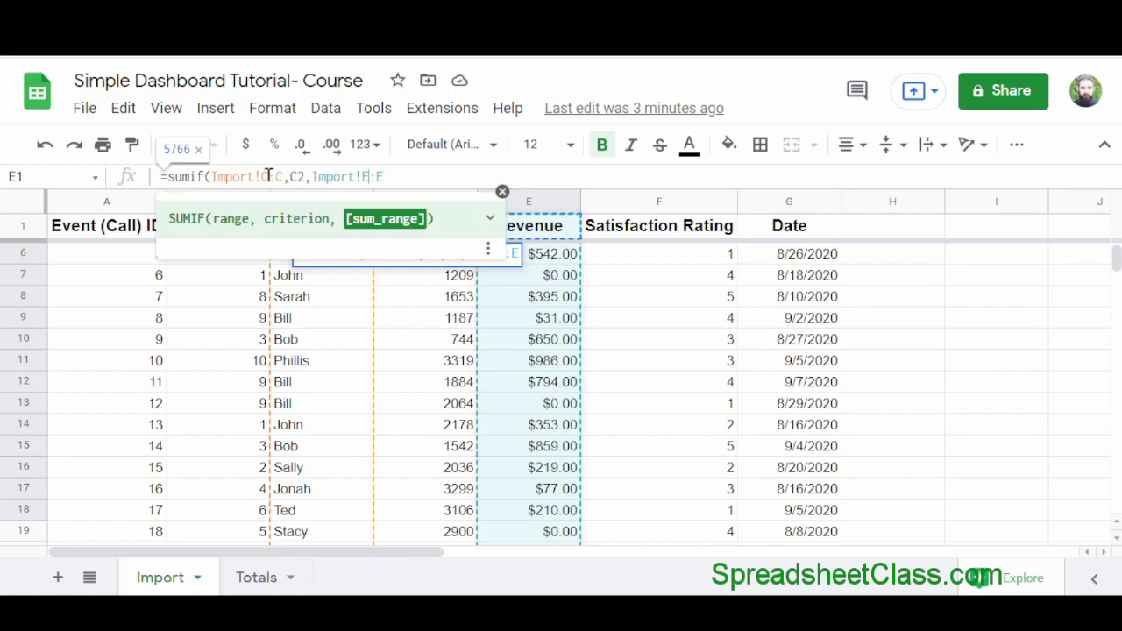
key(Return)
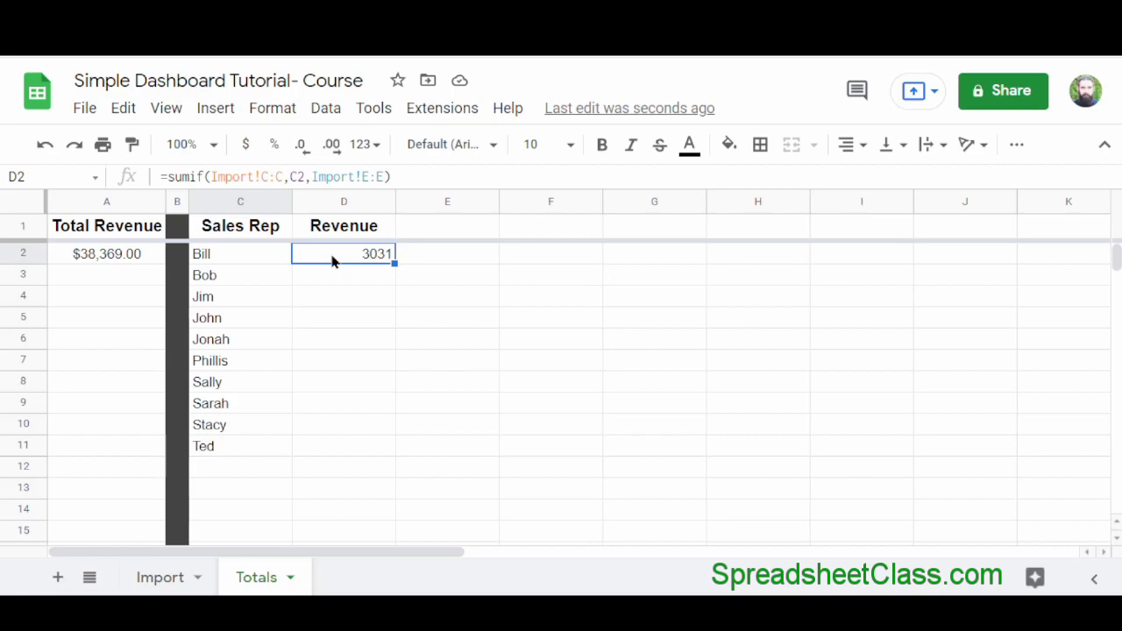
Step: Format cell D2 as centered currency and fill its SUMIF formula down through cell D11
click(366, 144)
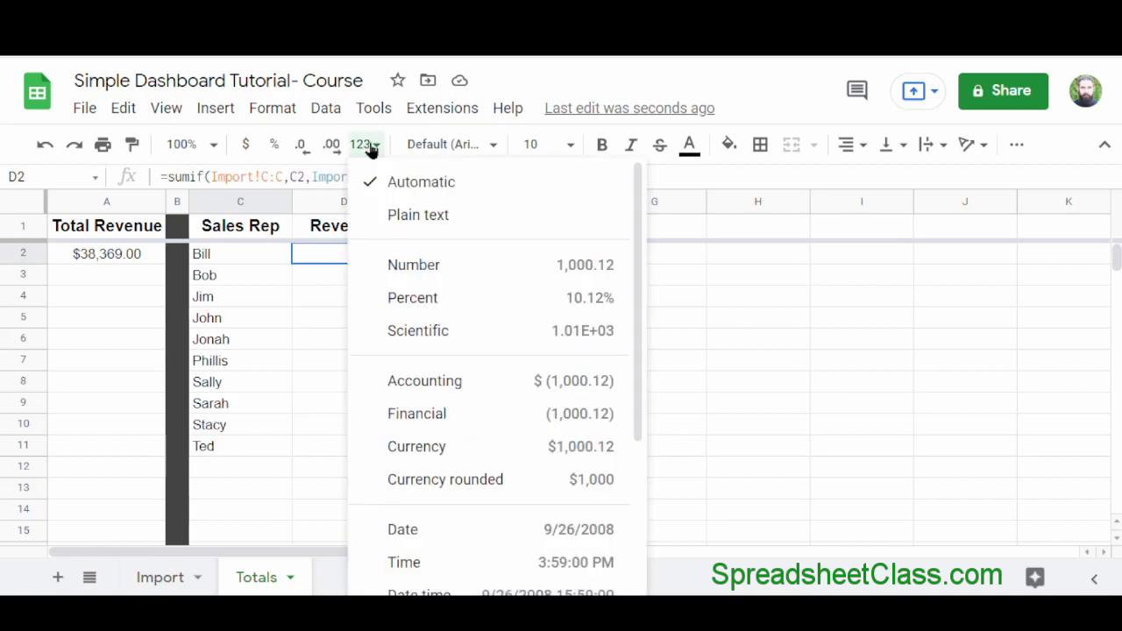
click(424, 448)
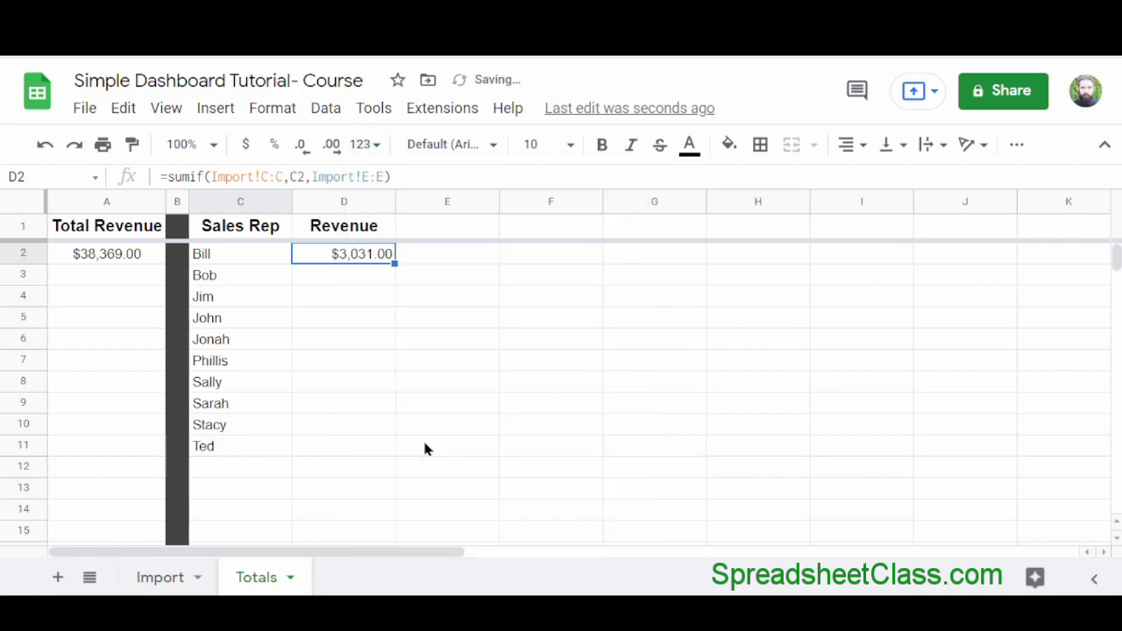
click(852, 145)
click(874, 178)
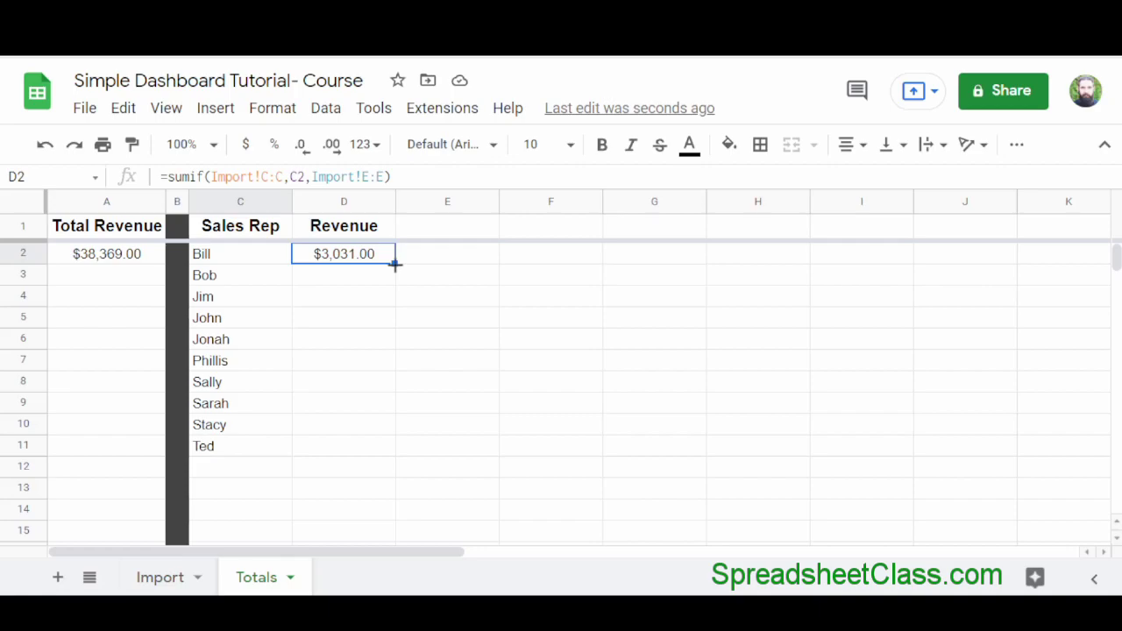
drag(394, 262, 395, 455)
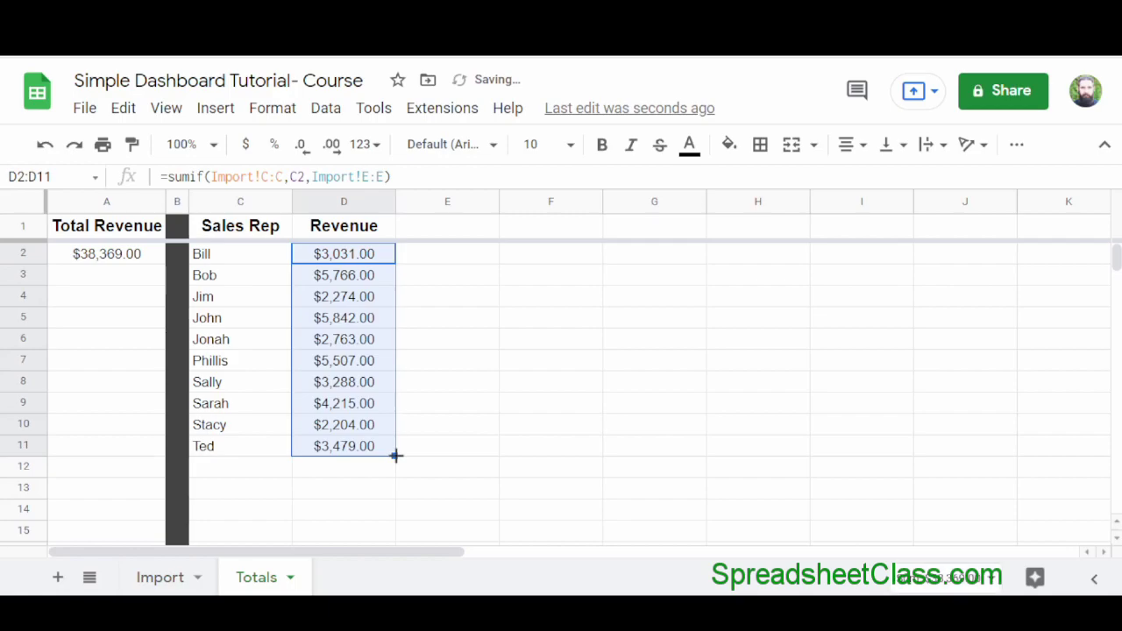
click(375, 451)
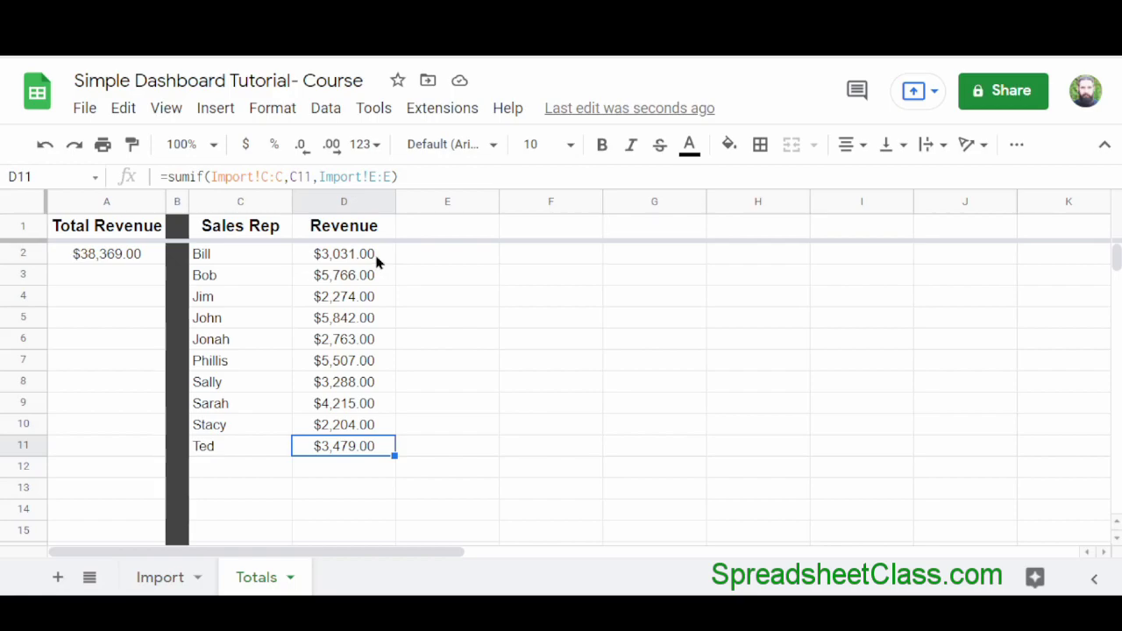
Step: Add a new sheet to the workbook and name it Dashboard
click(60, 578)
double_click(363, 579)
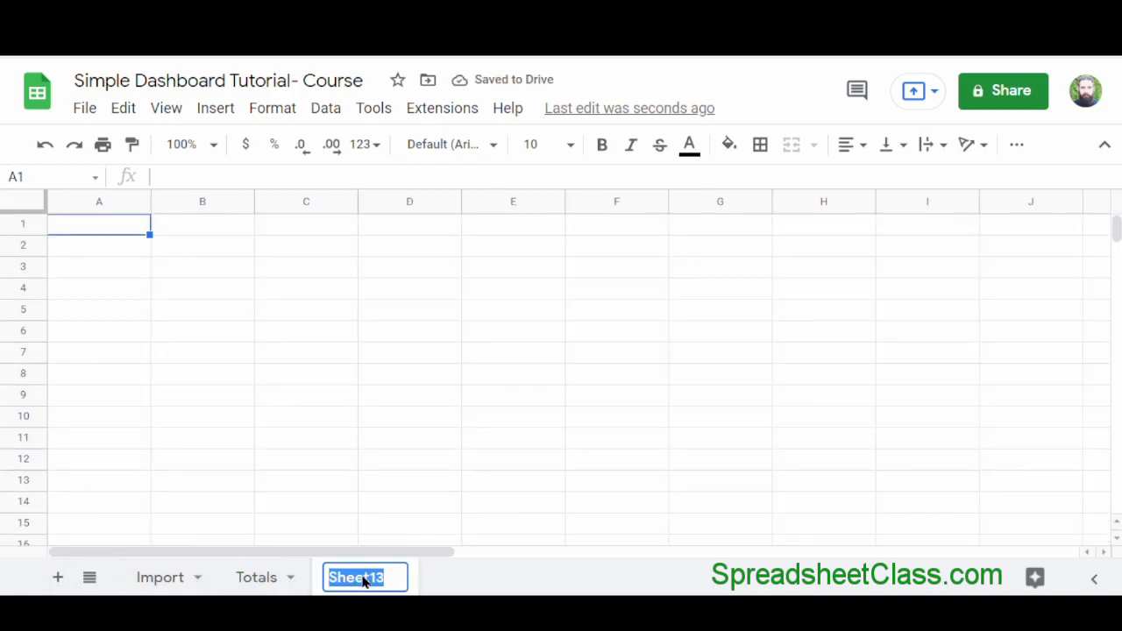
text(Dashboard)
key(Return)
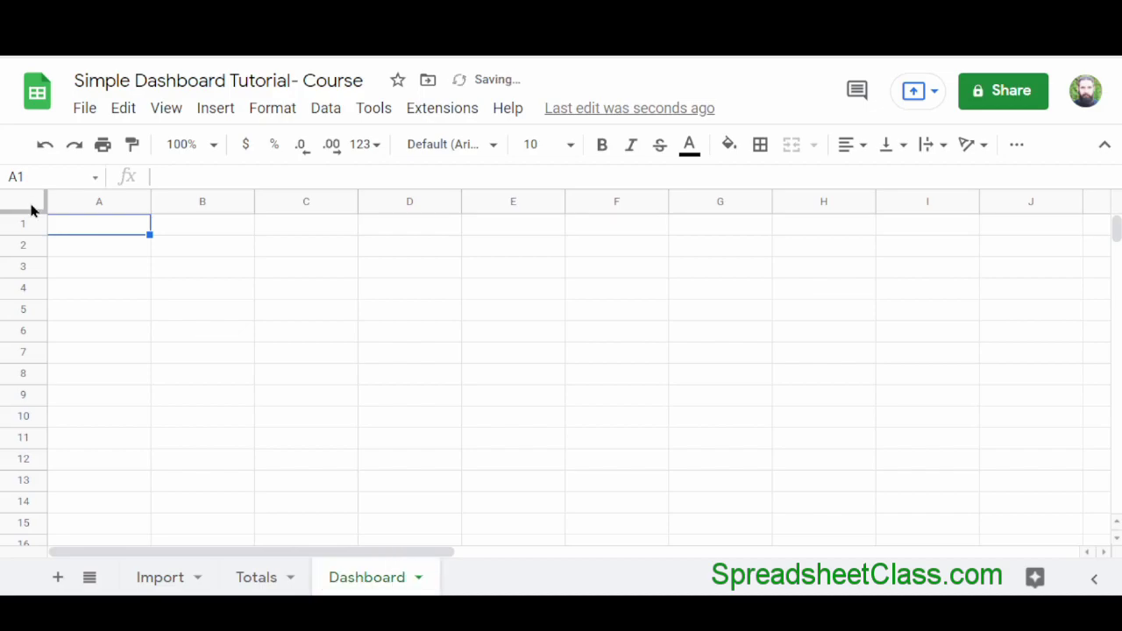
Step: Fill all cells of the Dashboard sheet with dark gray
click(24, 204)
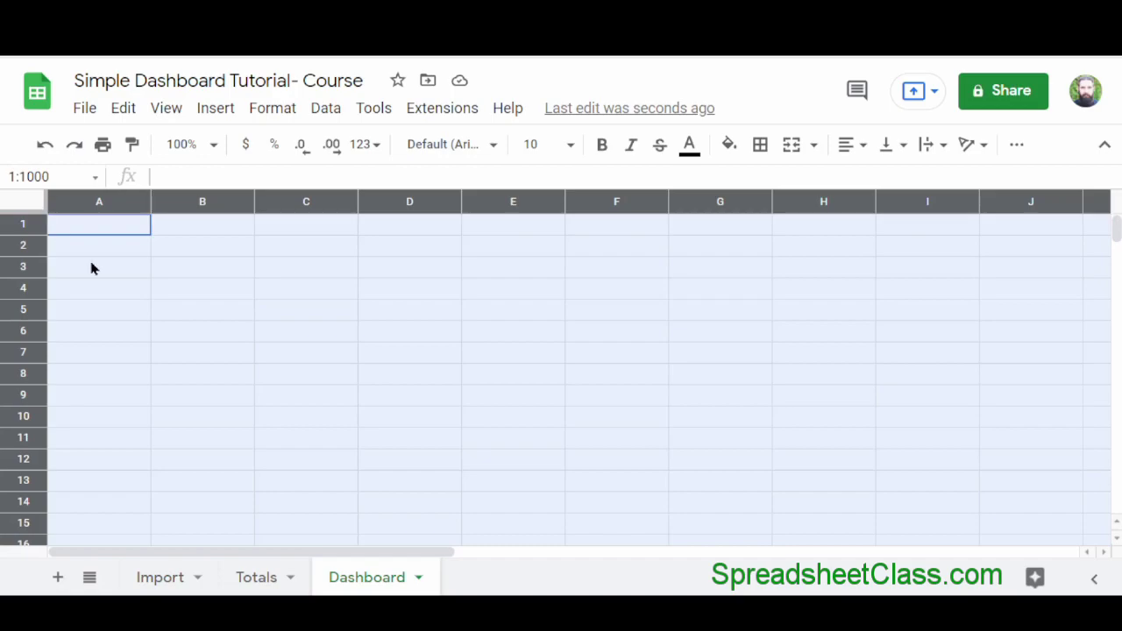
click(729, 144)
click(760, 318)
click(129, 233)
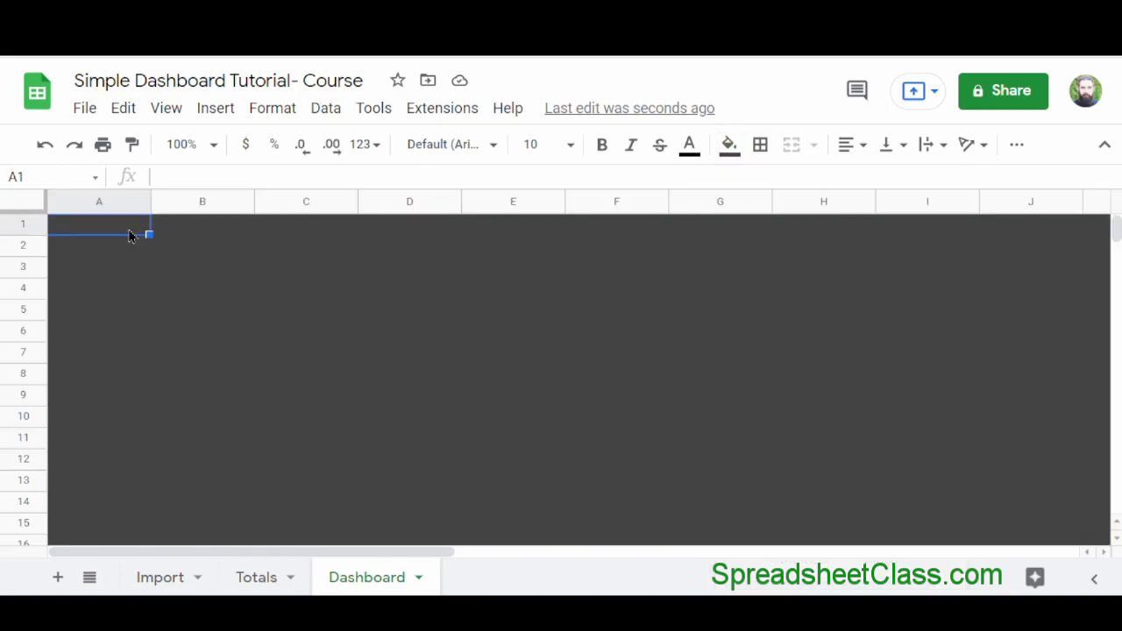
Step: Insert a chart on the Dashboard sheet and set its type to Scorecard chart
click(216, 108)
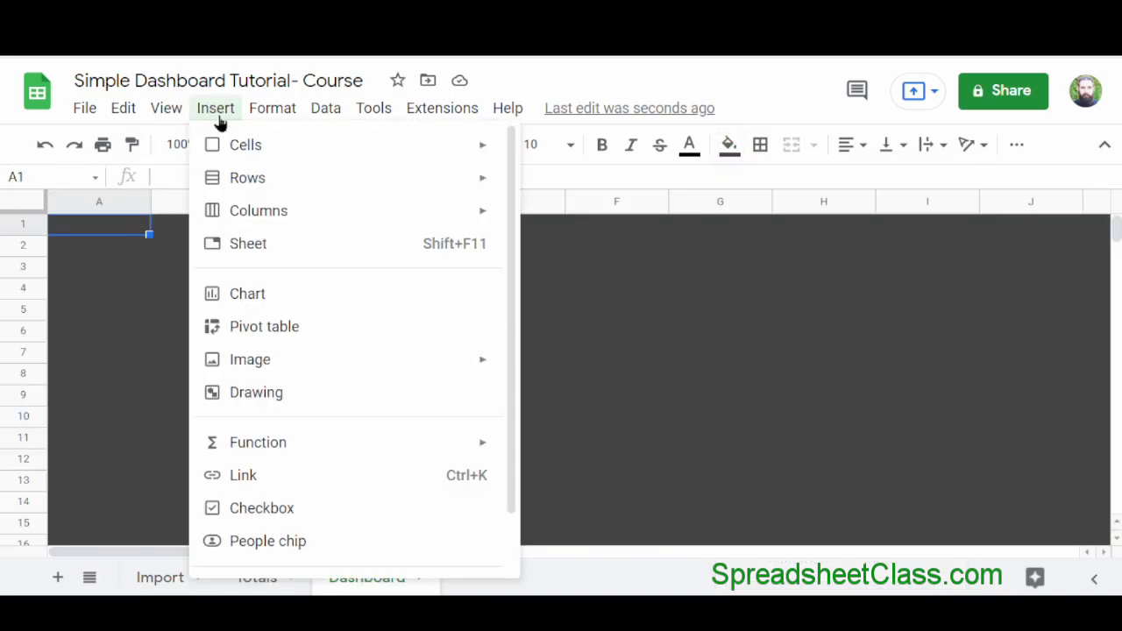
click(329, 295)
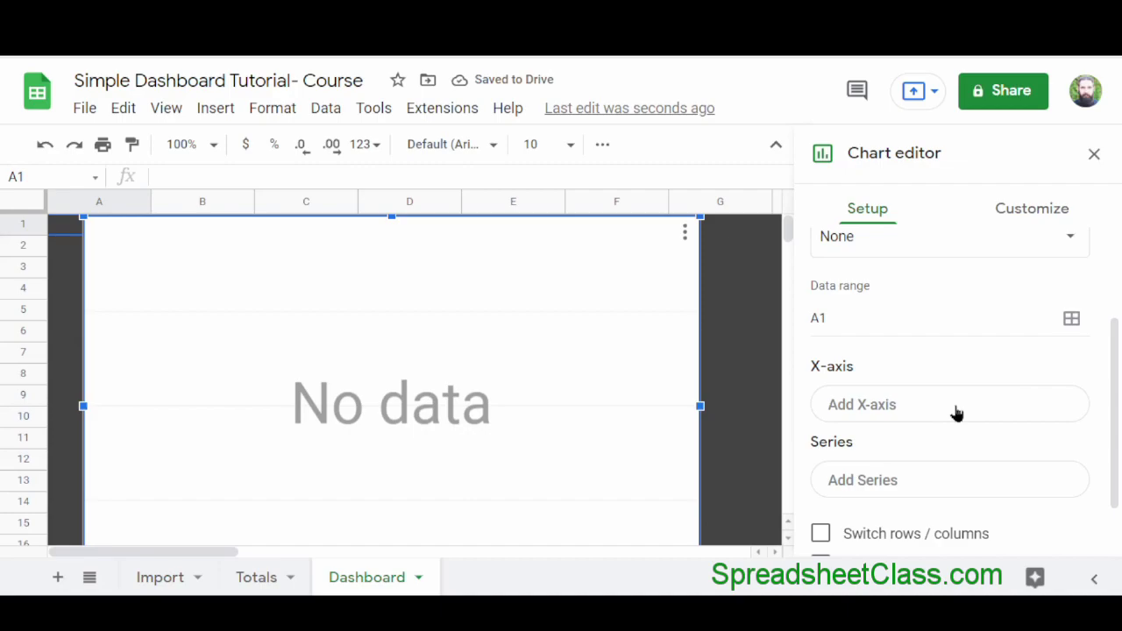
scroll(957, 412, up, 3)
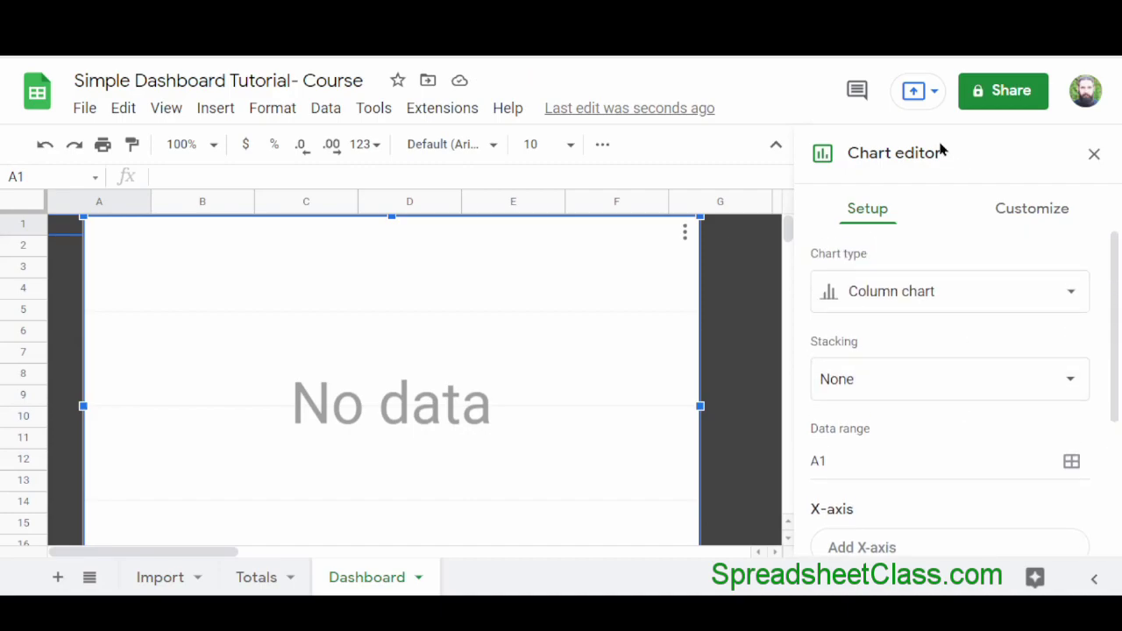
click(1012, 293)
scroll(950, 419, down, 5)
scroll(951, 410, down, 10)
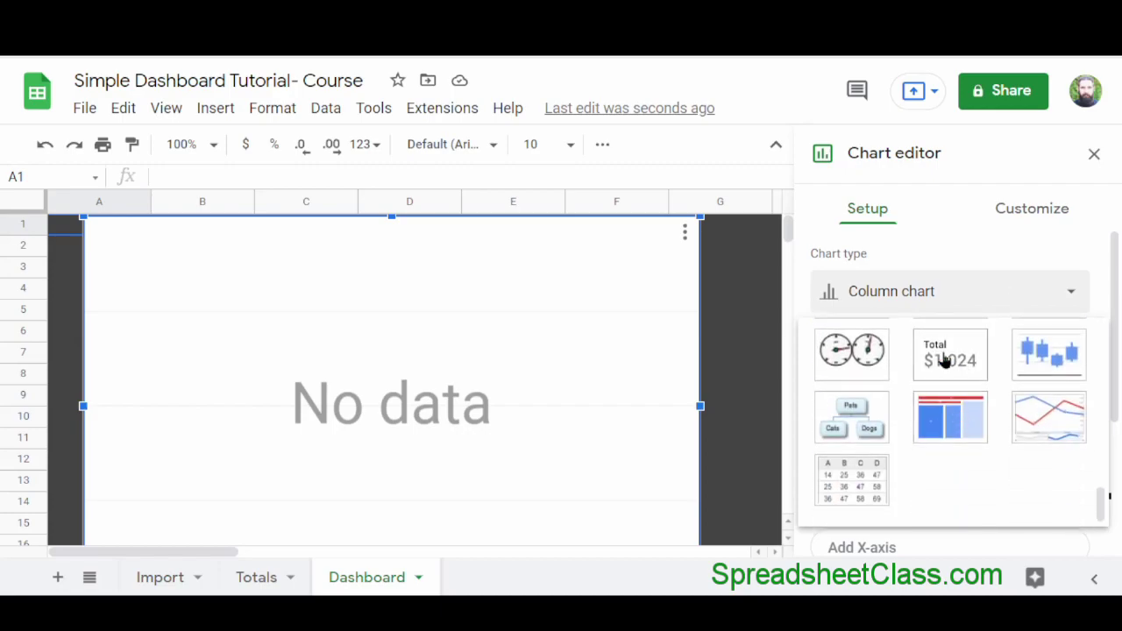
click(950, 351)
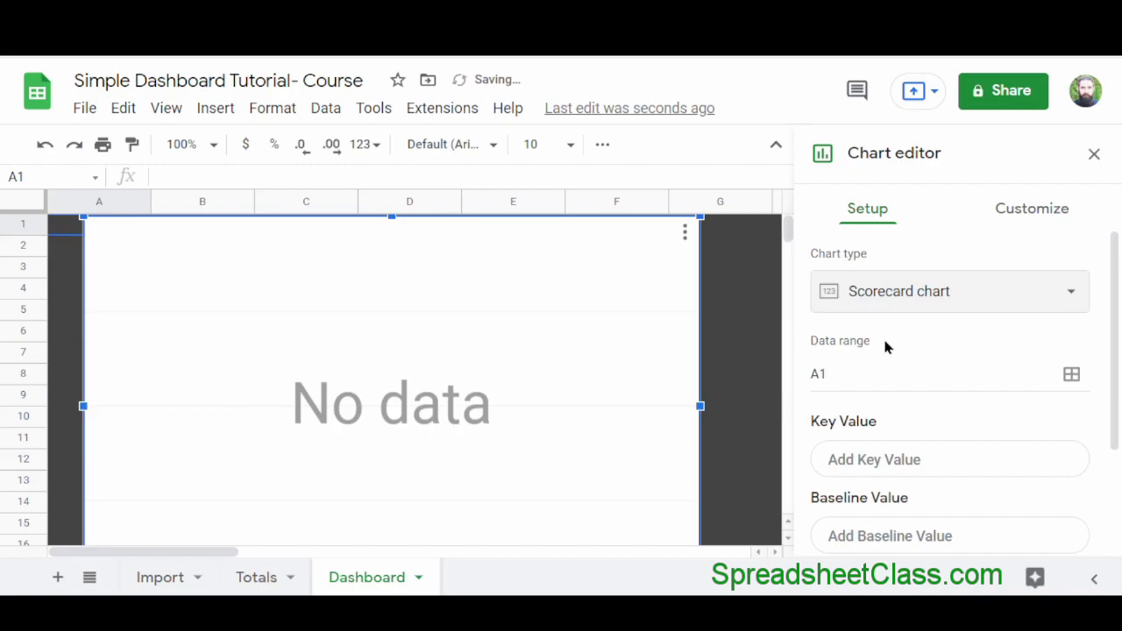
Step: Move and resize the empty scorecard chart so it spans columns A to H and rows 1 to 7
scroll(717, 368, down, 1)
drag(391, 531, 320, 301)
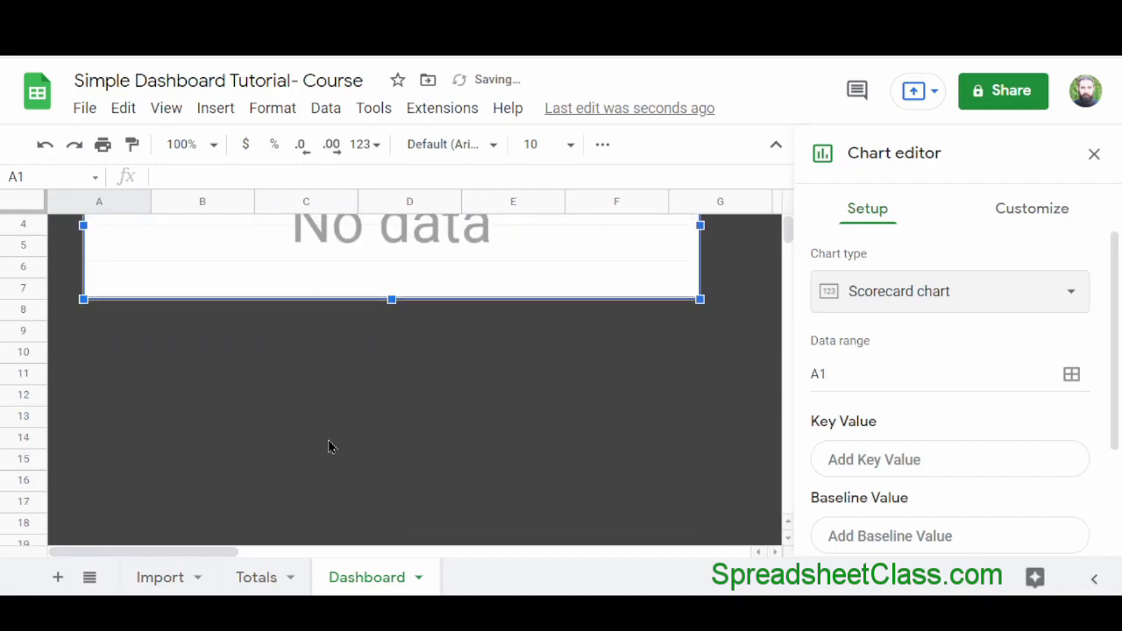
scroll(337, 434, up, 1)
drag(115, 290, 80, 290)
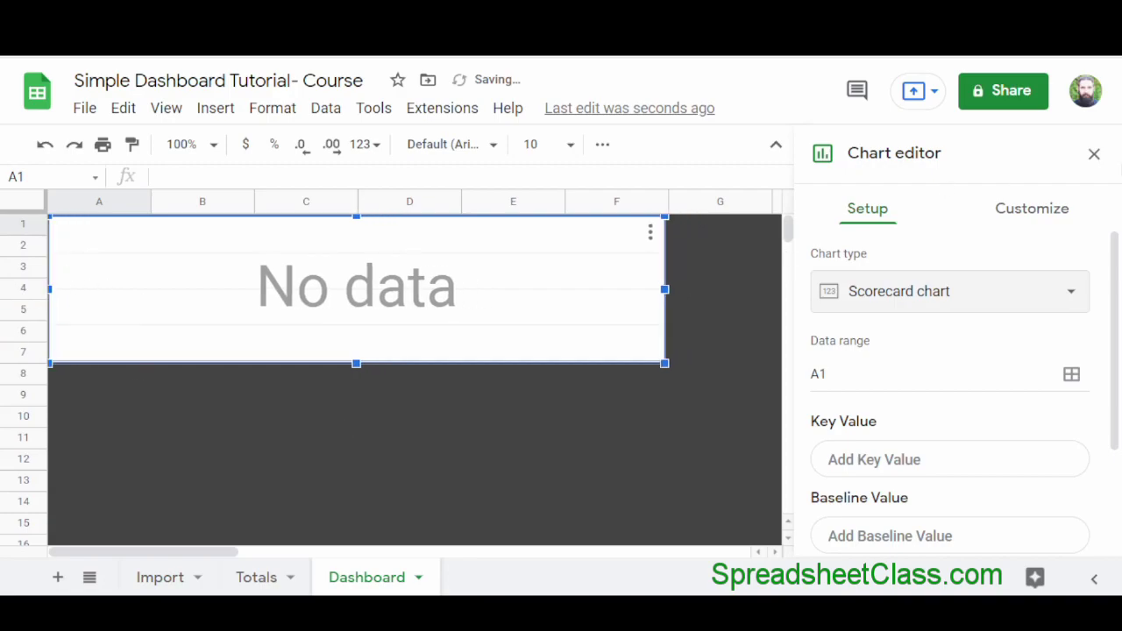
click(1094, 154)
drag(662, 287, 879, 277)
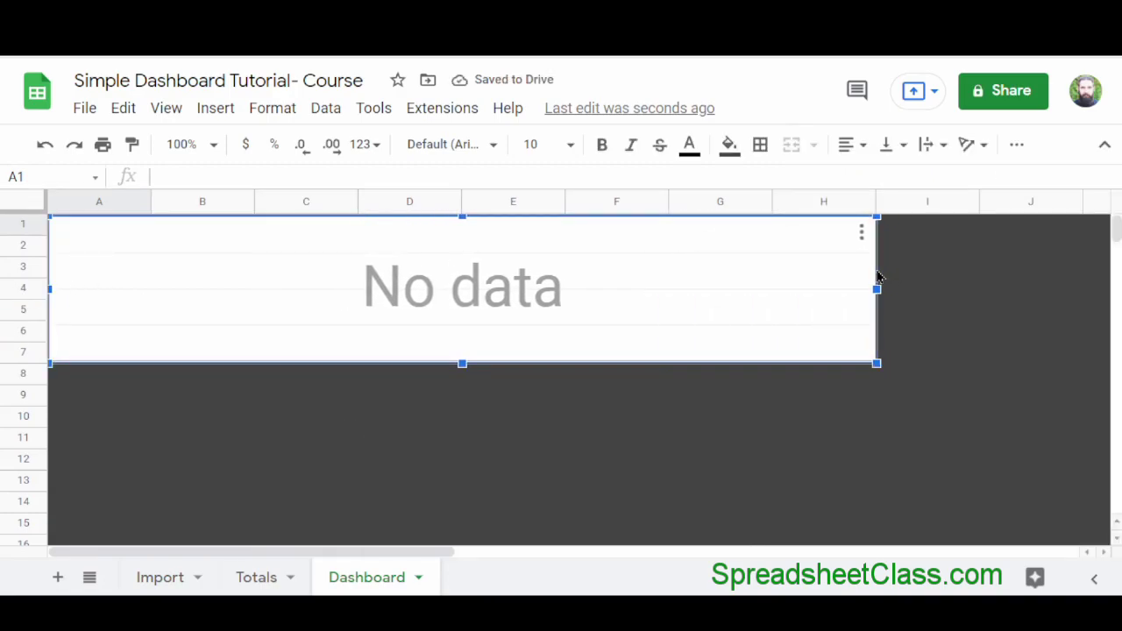
Step: Set the scorecard chart's data range to Totals!A1:A2
double_click(623, 317)
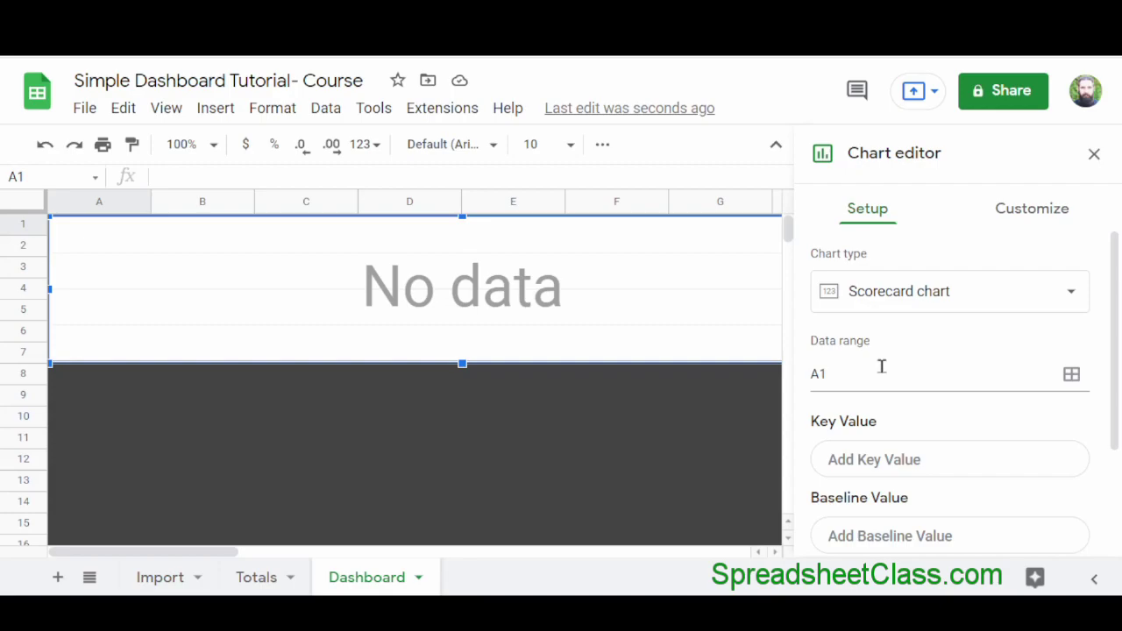
click(1072, 375)
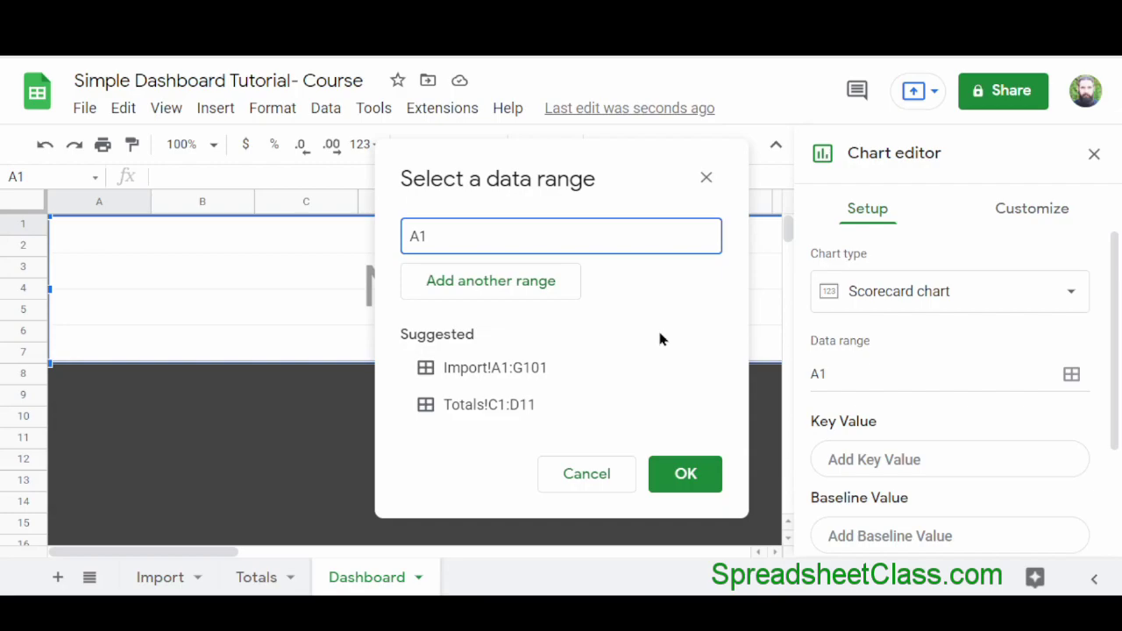
click(271, 577)
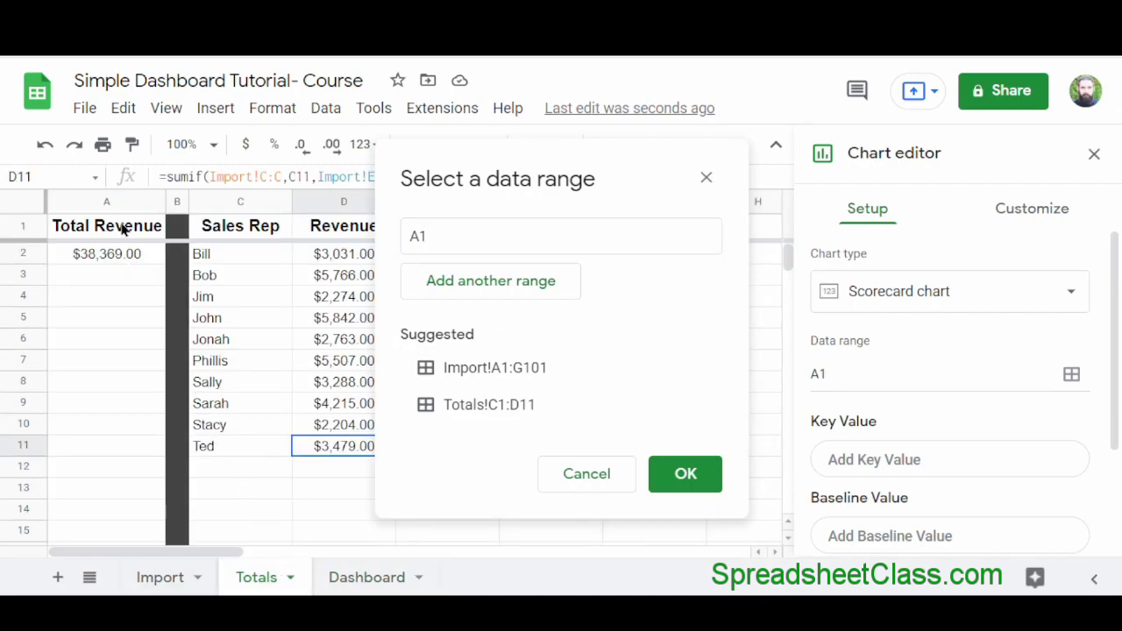
drag(127, 229, 121, 253)
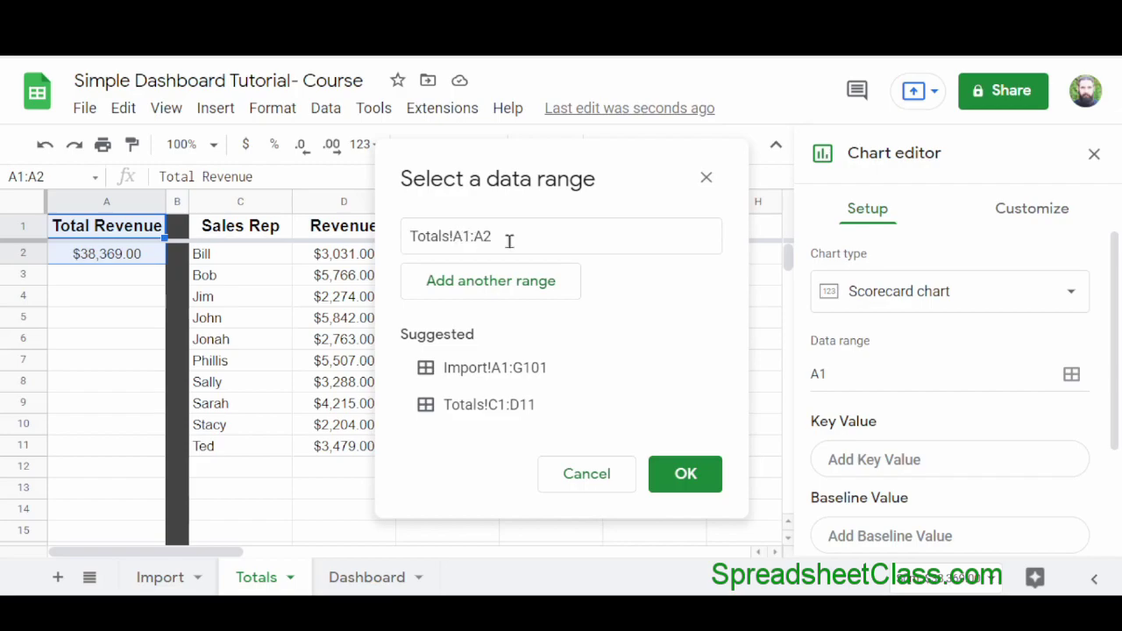
click(706, 482)
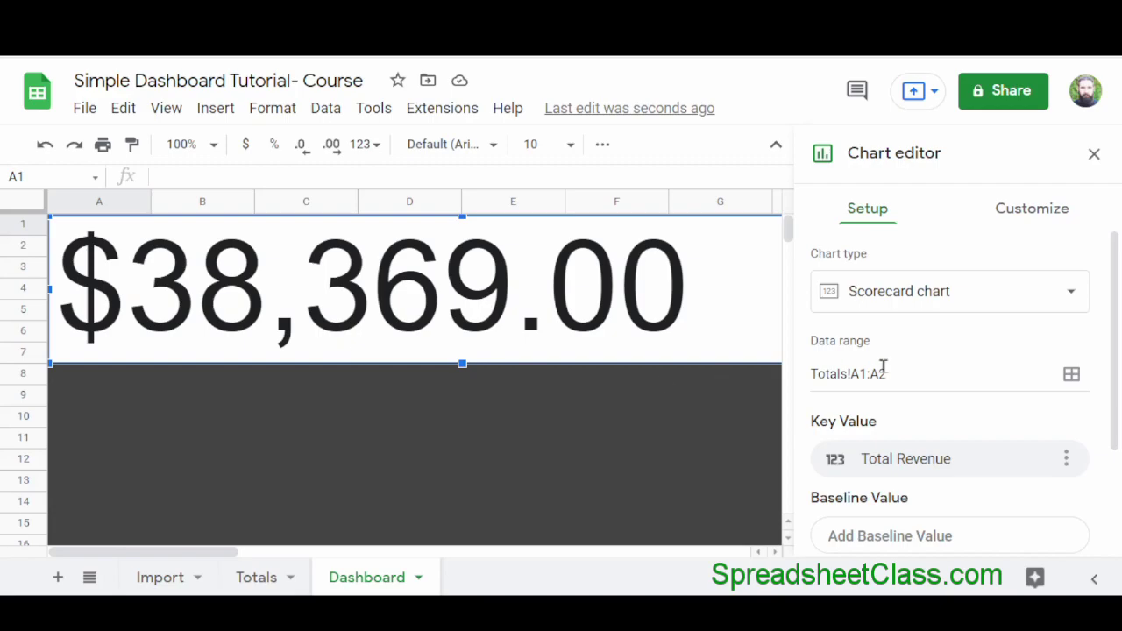
Step: Give the scorecard chart the title Total Revenue
click(1020, 213)
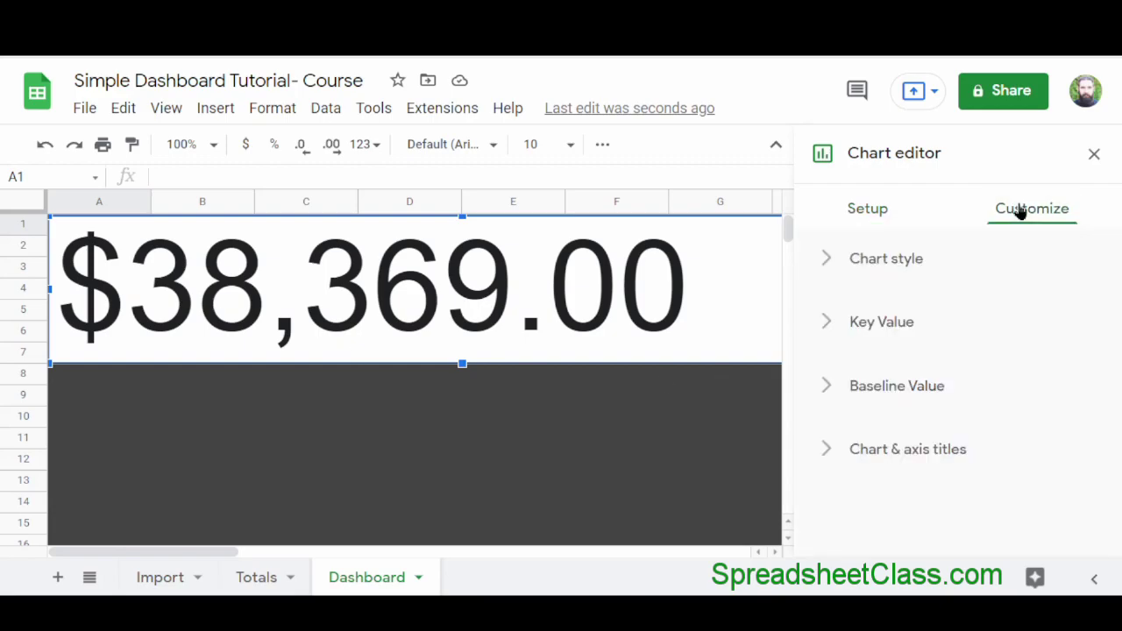
click(961, 463)
scroll(967, 451, down, 3)
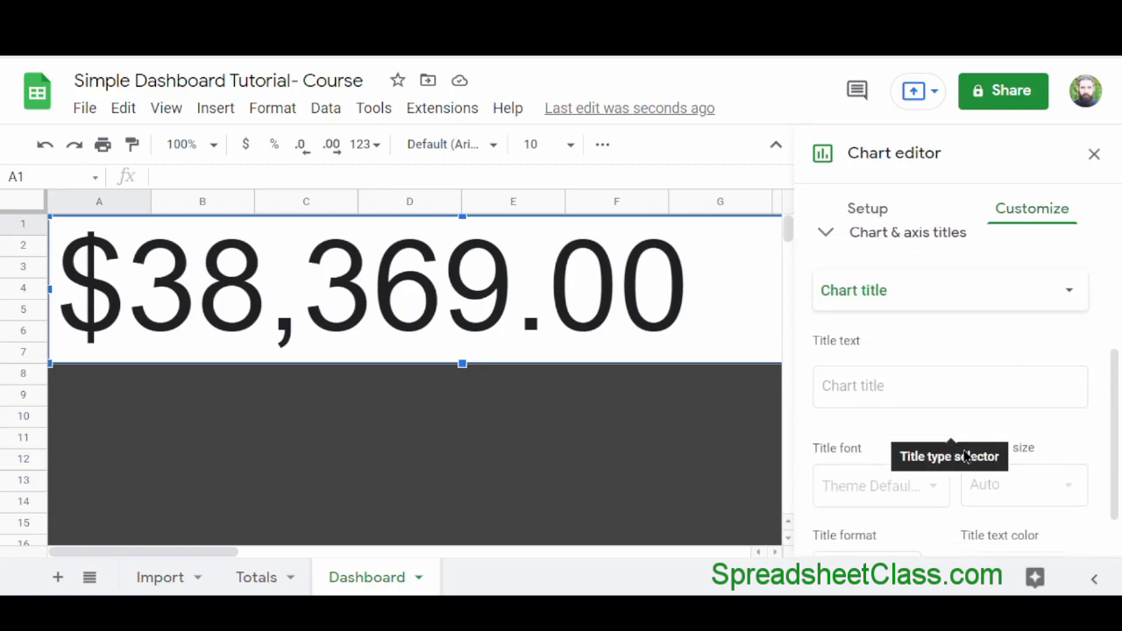
click(879, 356)
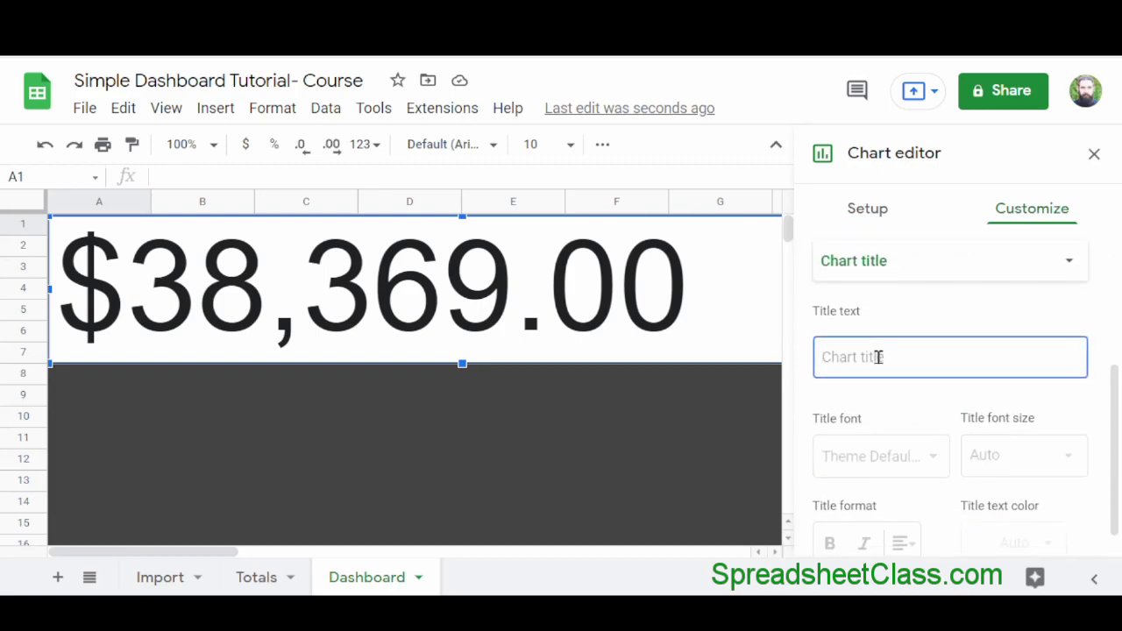
text(Tot)
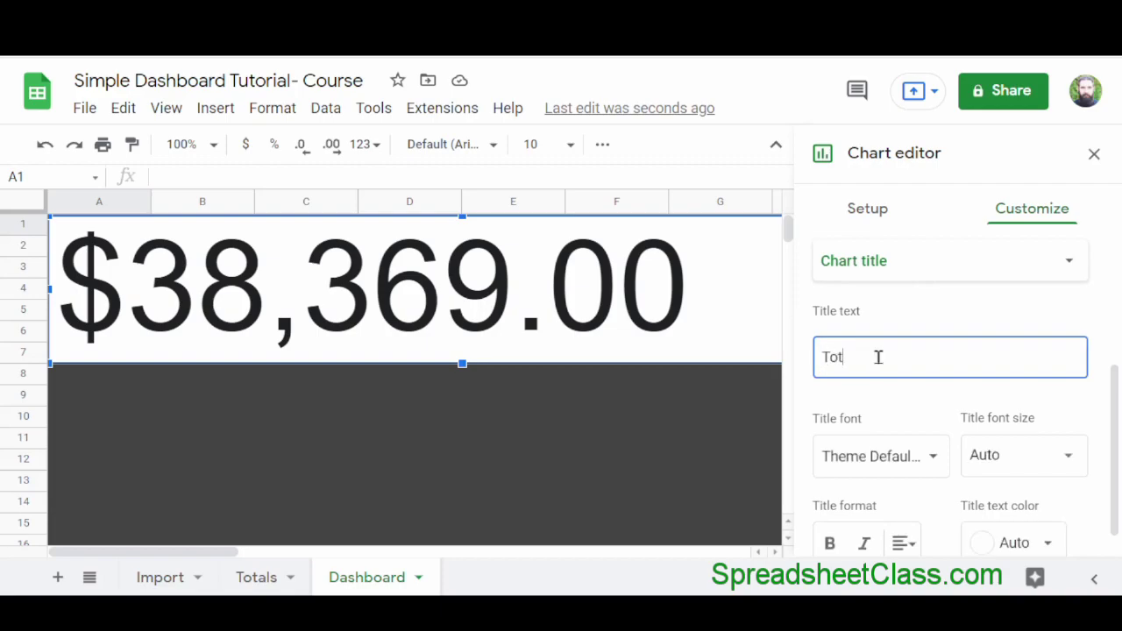
text(al Revenue)
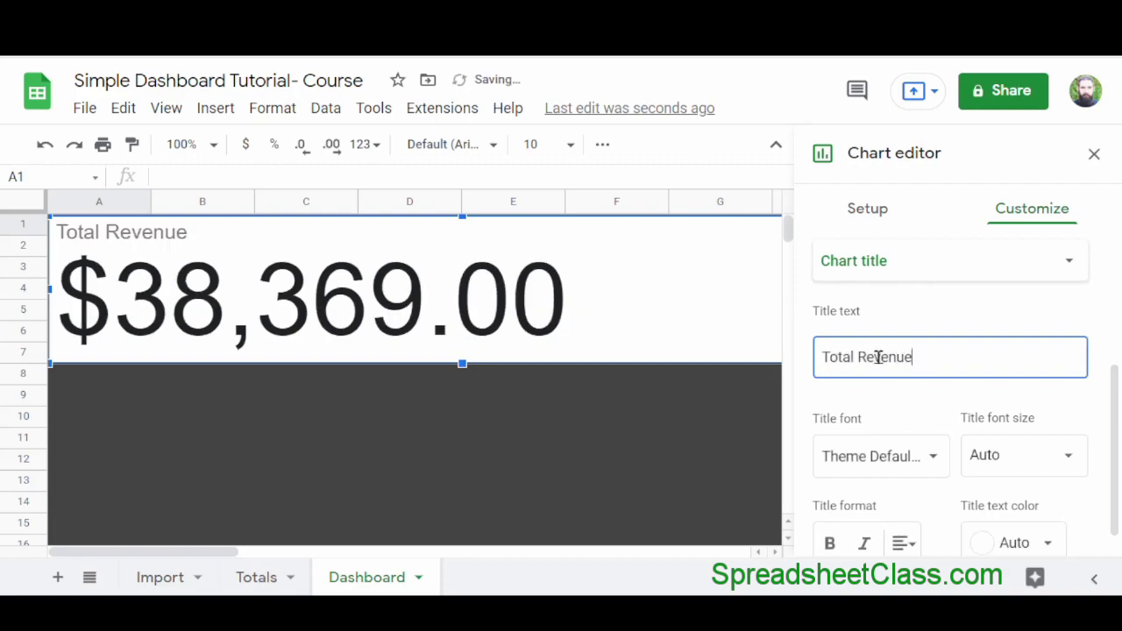
Step: Format the scorecard's chart title as bold, centered, black text at font size 36
click(831, 542)
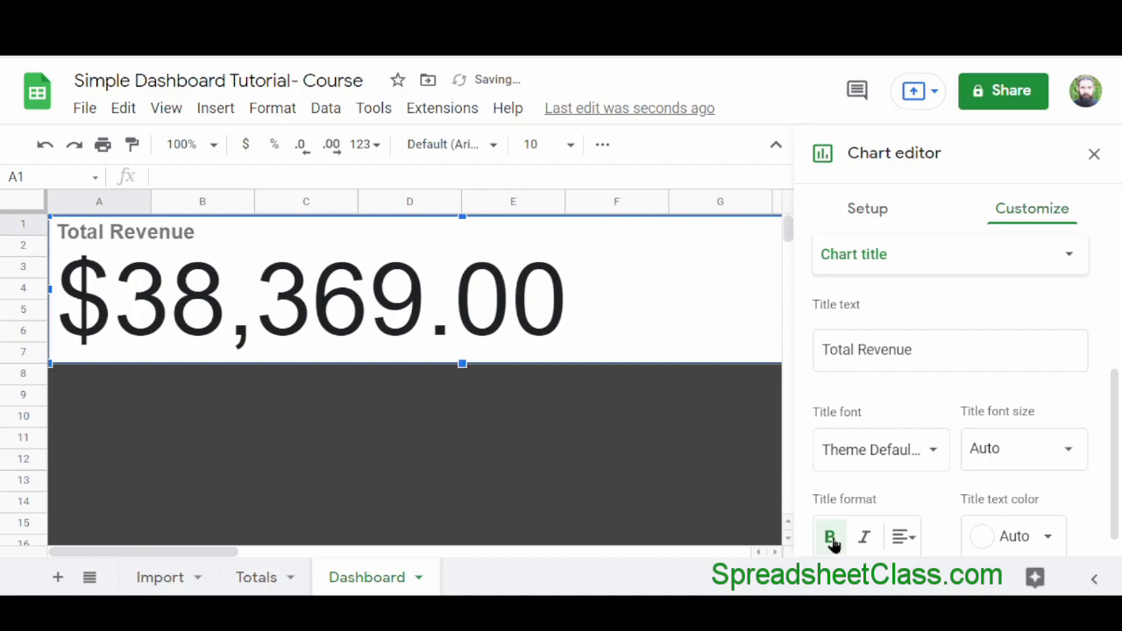
click(901, 537)
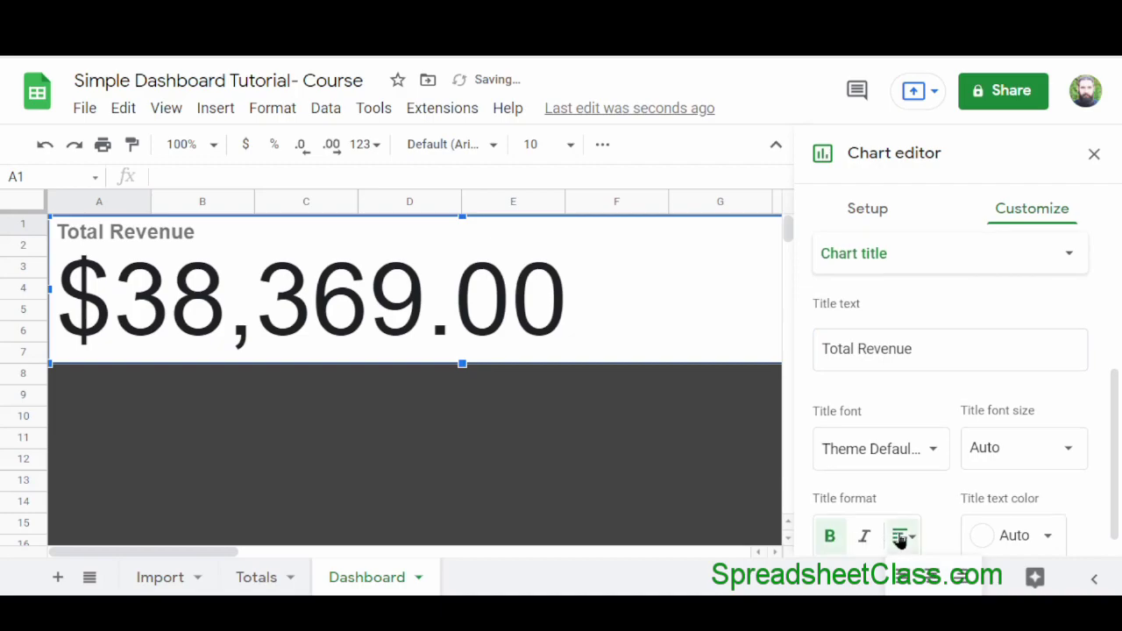
click(934, 583)
click(1052, 539)
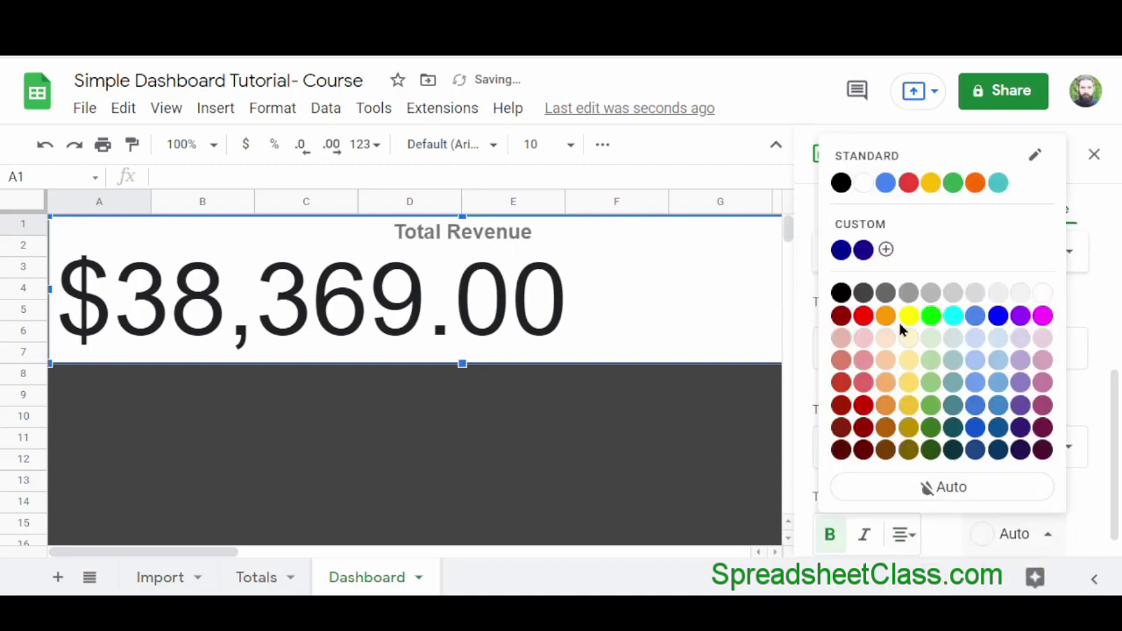
click(840, 292)
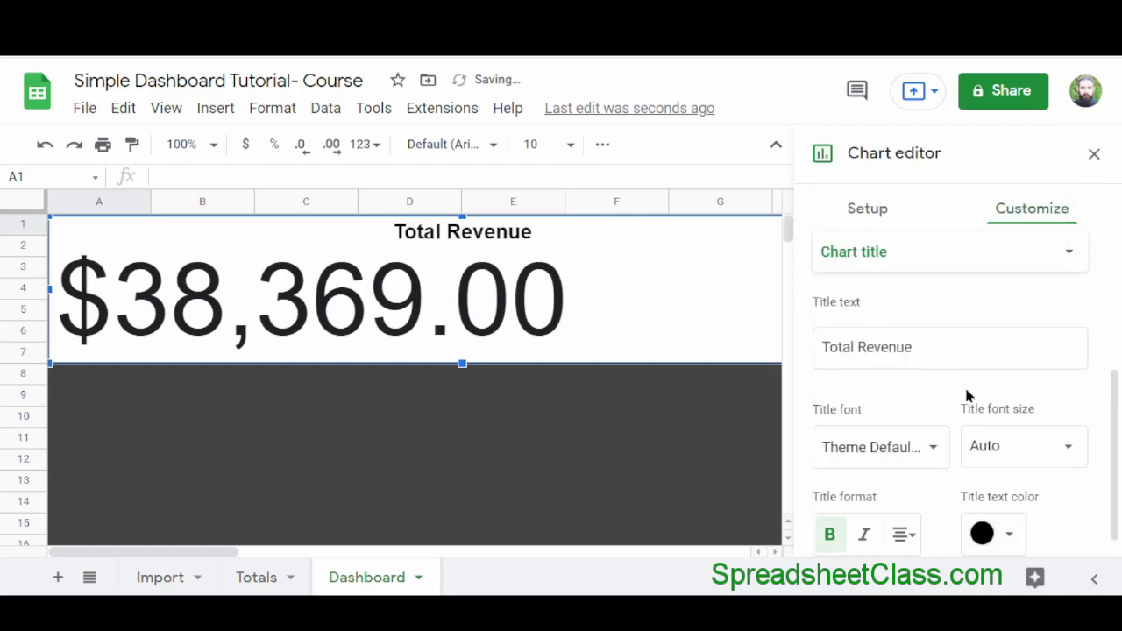
click(1071, 449)
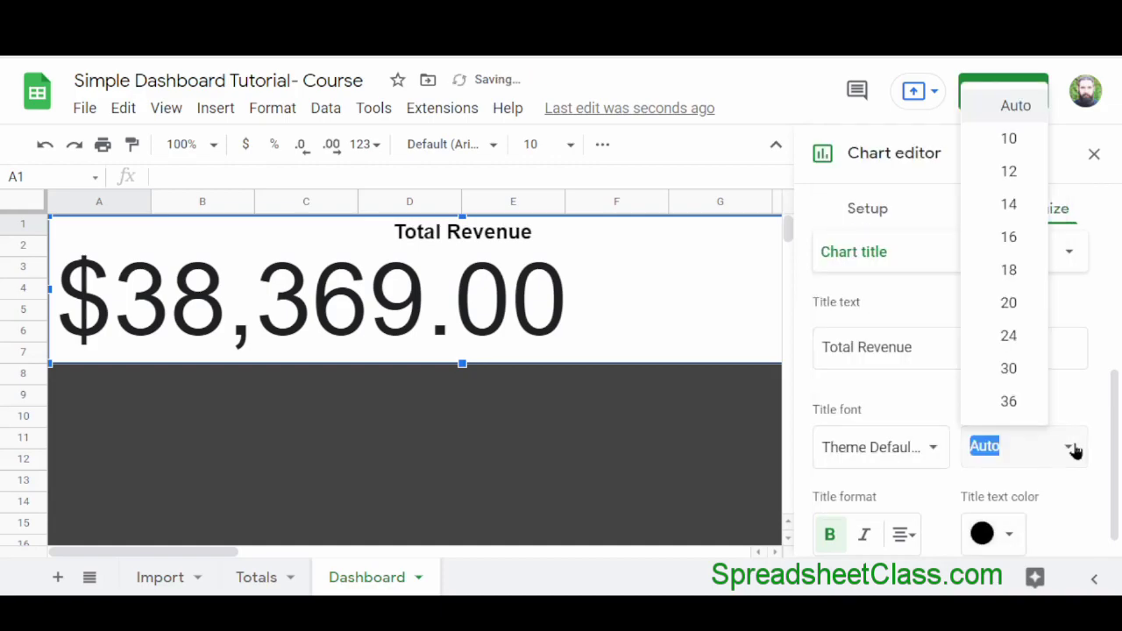
click(1027, 403)
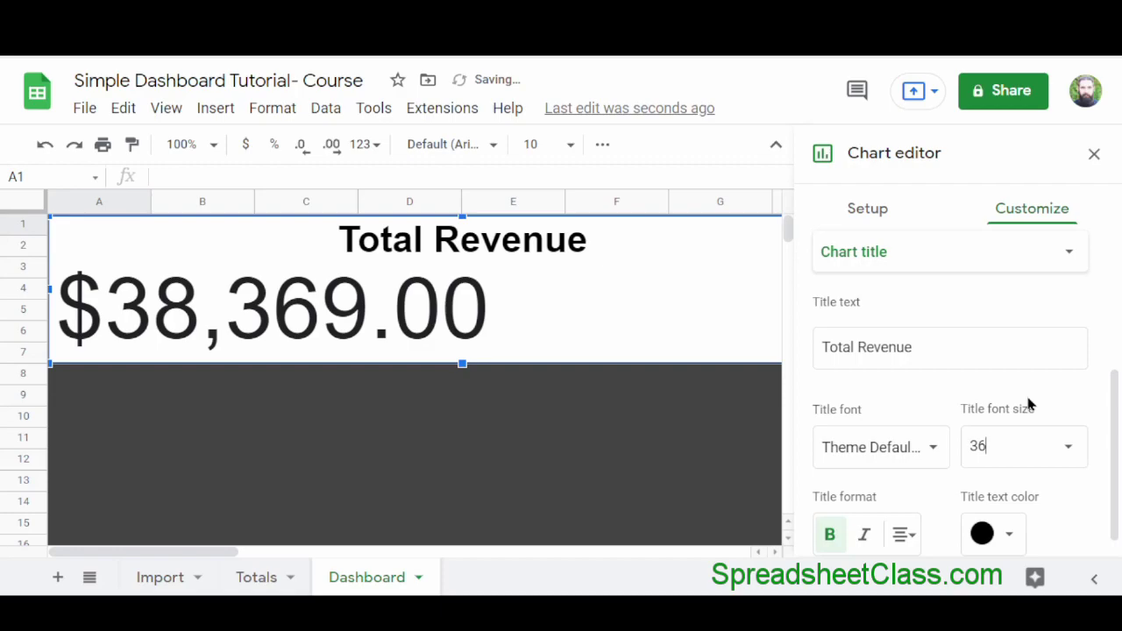
Step: Center the key value in the Total Revenue scorecard
scroll(1039, 360, up, 3)
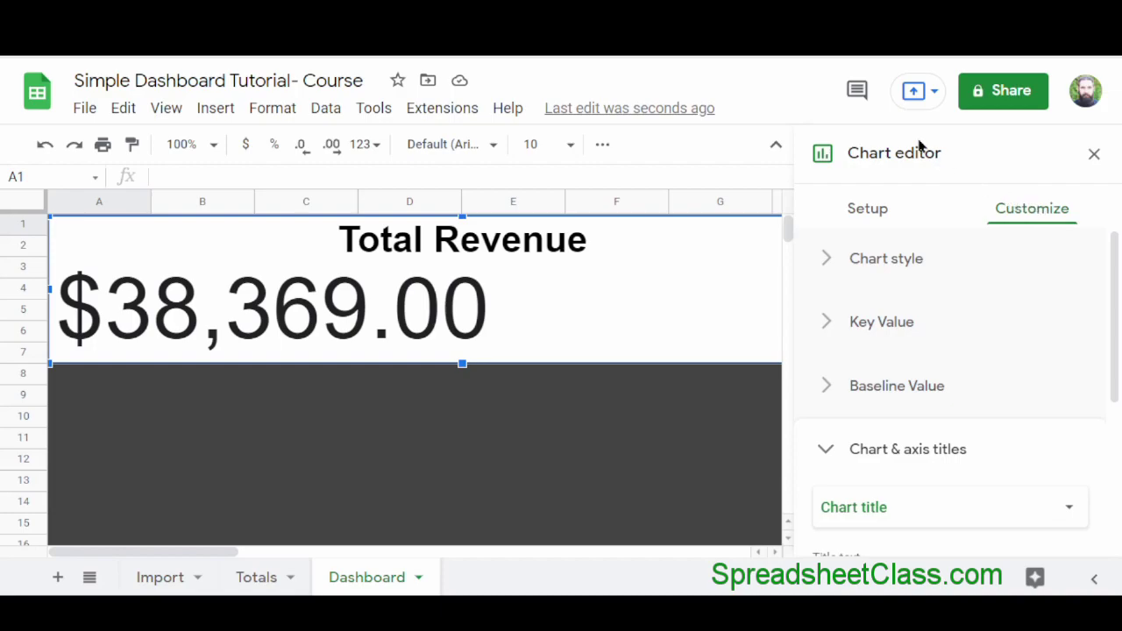
click(897, 323)
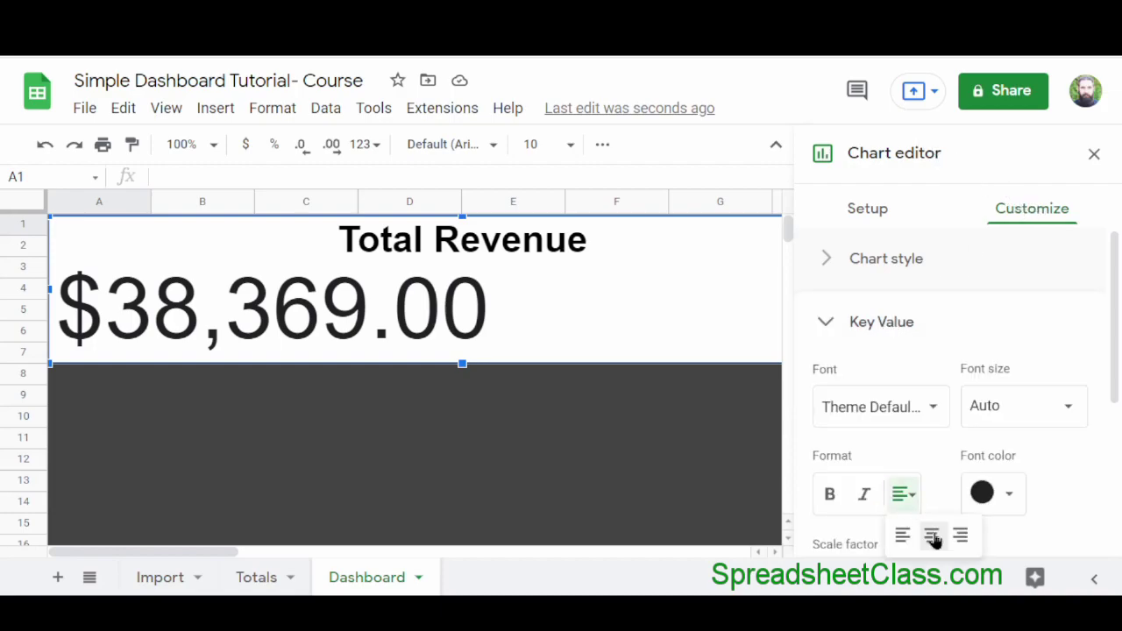
click(932, 535)
click(70, 381)
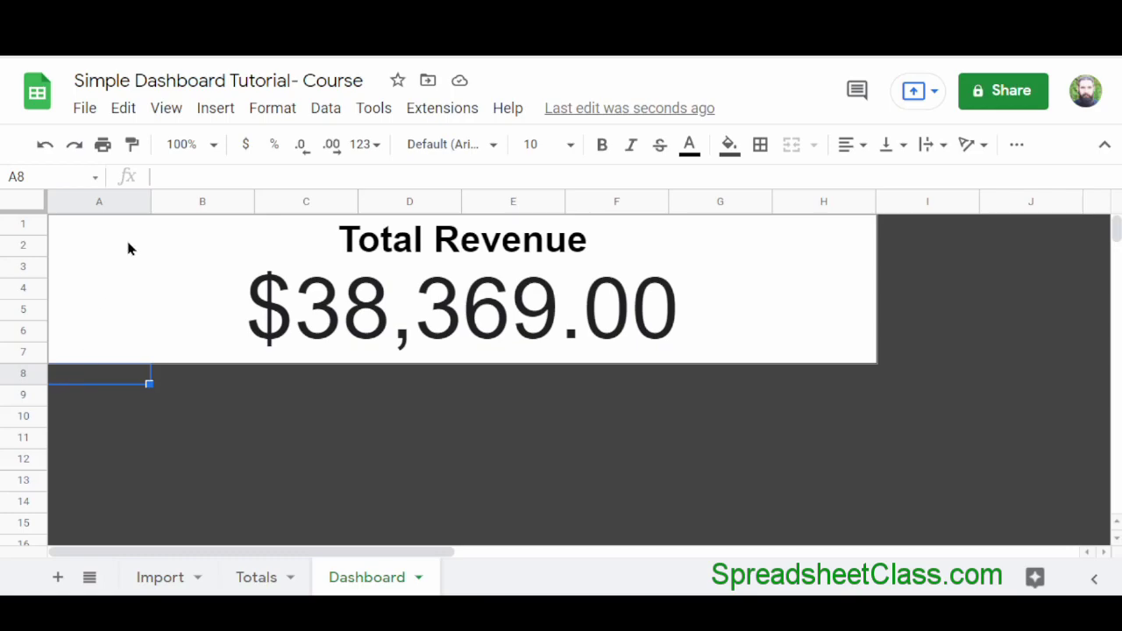
Step: Insert a new chart on the Dashboard sheet and place it just below the scorecard, starting at column A, row 8
click(220, 107)
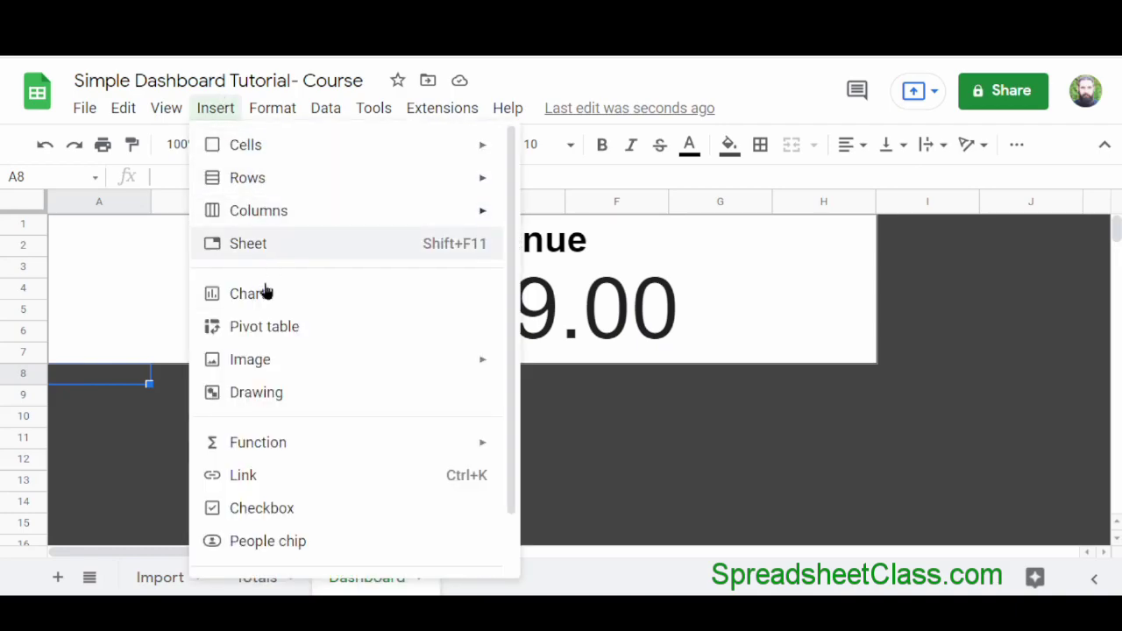
click(333, 302)
drag(253, 286, 158, 419)
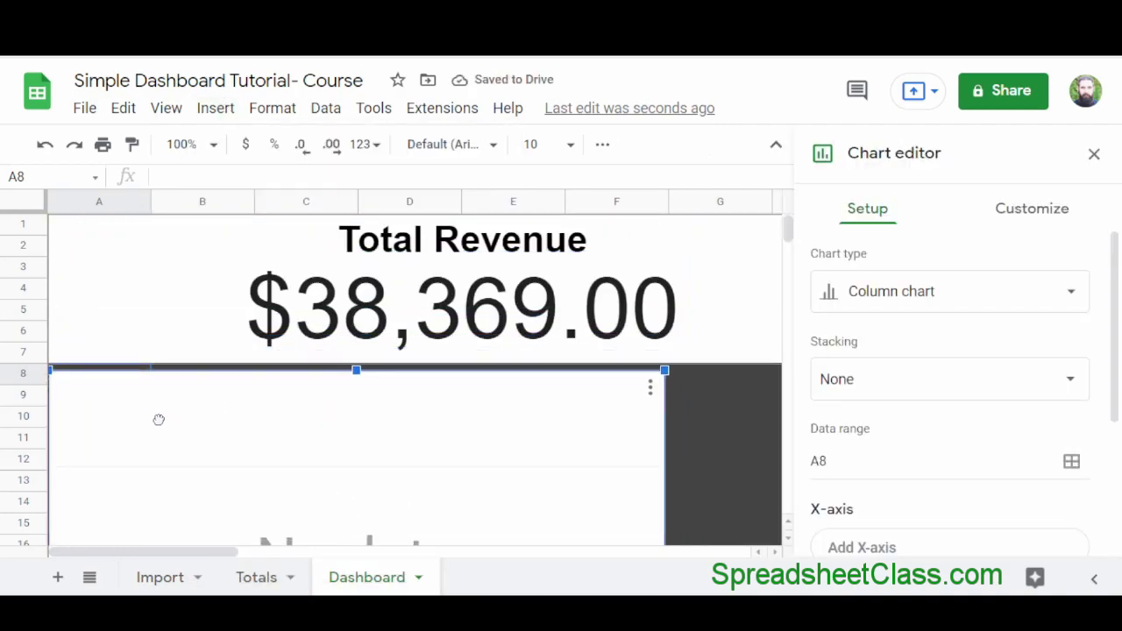
scroll(575, 408, down, 2)
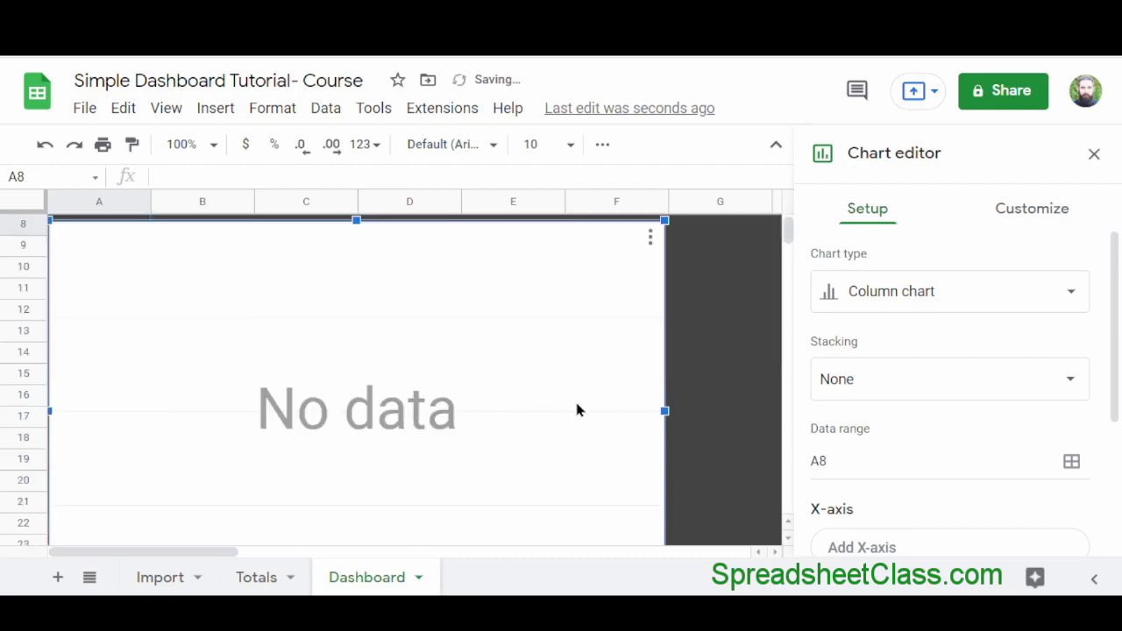
Step: Resize the empty column chart so it spans columns A to H and extends down through row 27
click(1093, 156)
click(507, 397)
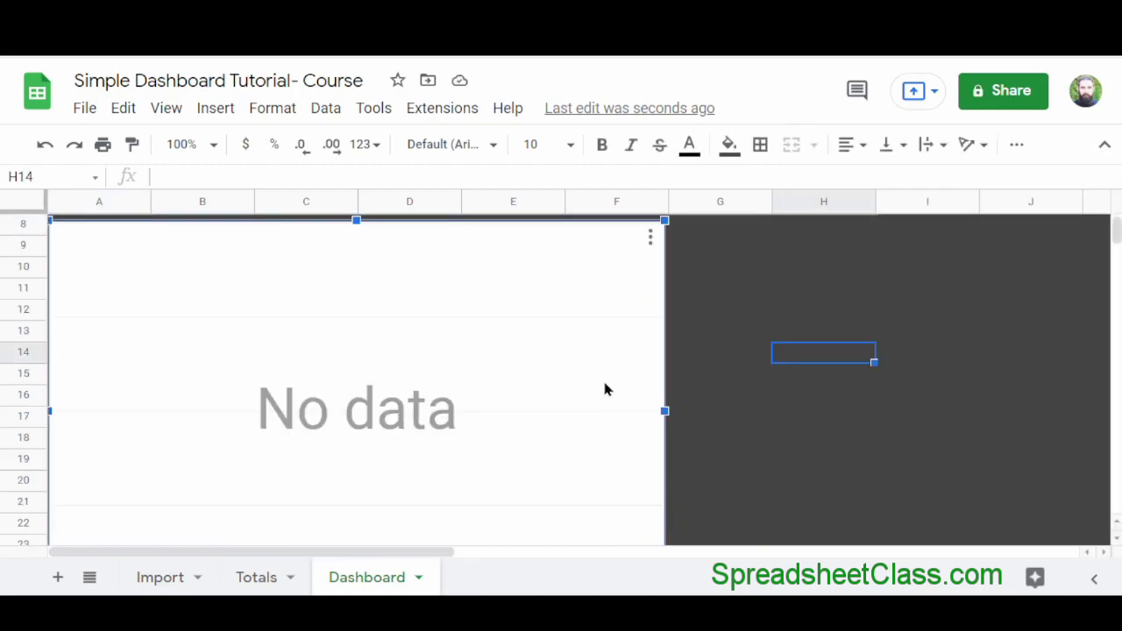
drag(663, 411, 876, 411)
scroll(754, 403, up, 3)
scroll(759, 304, down, 5)
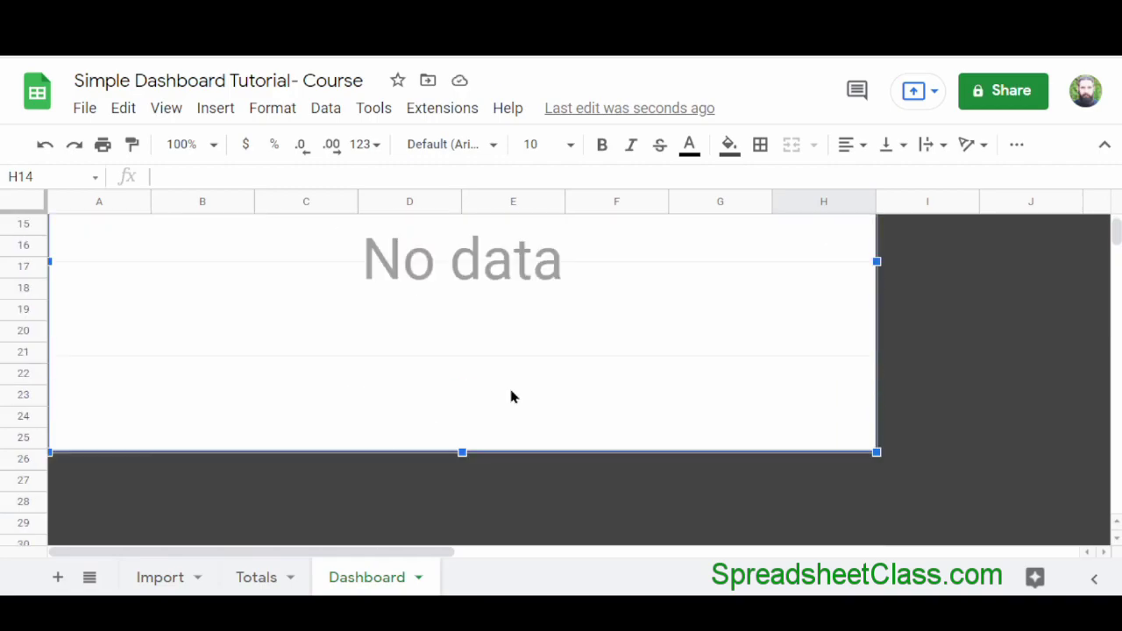
drag(462, 452, 461, 491)
scroll(515, 407, up, 4)
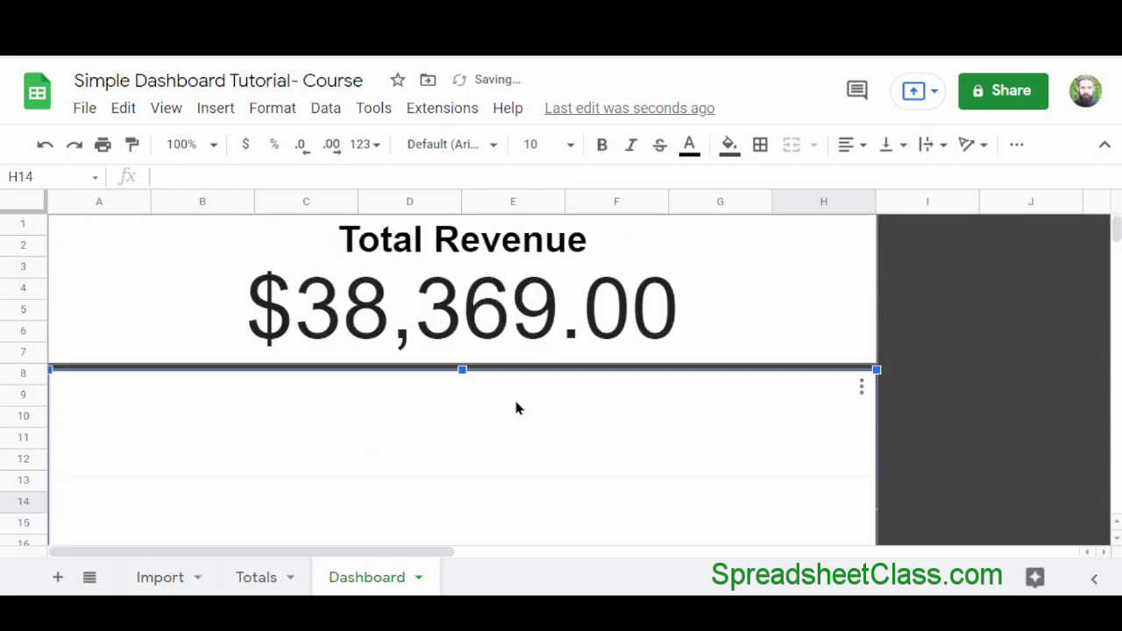
Step: Set the column chart's data range to Totals!C1:D11
scroll(517, 403, down, 2)
double_click(670, 288)
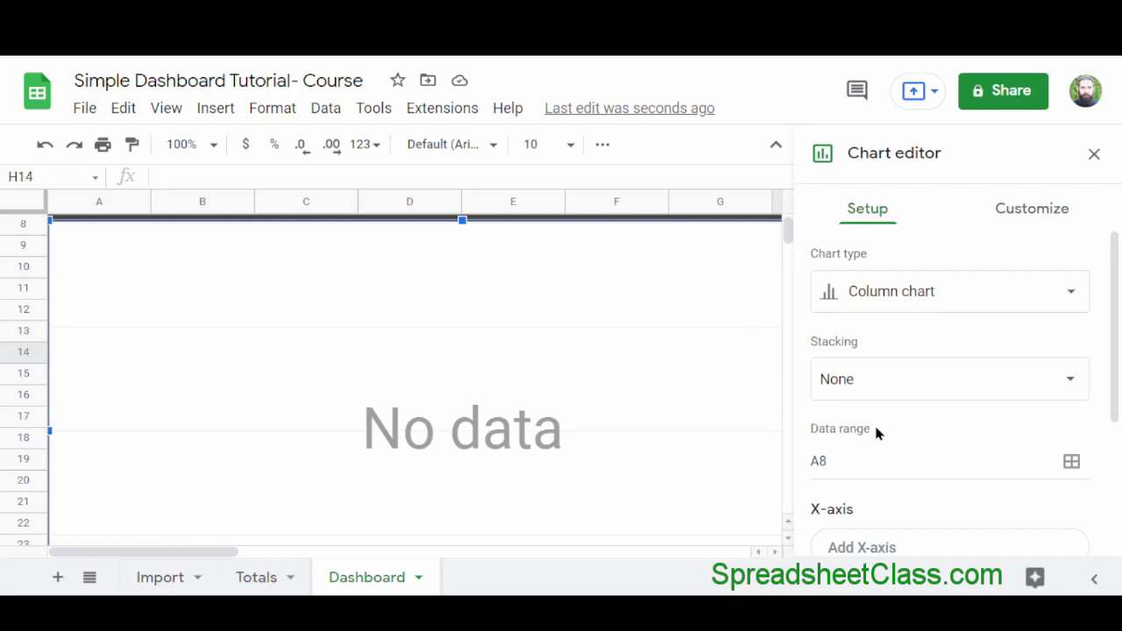
click(1073, 465)
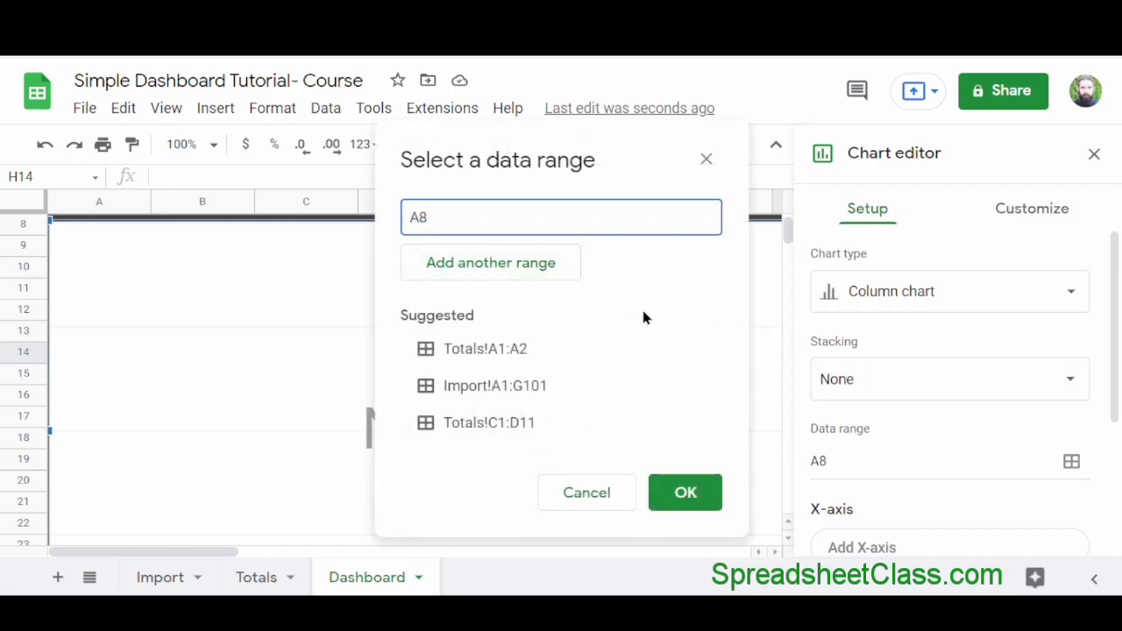
click(267, 581)
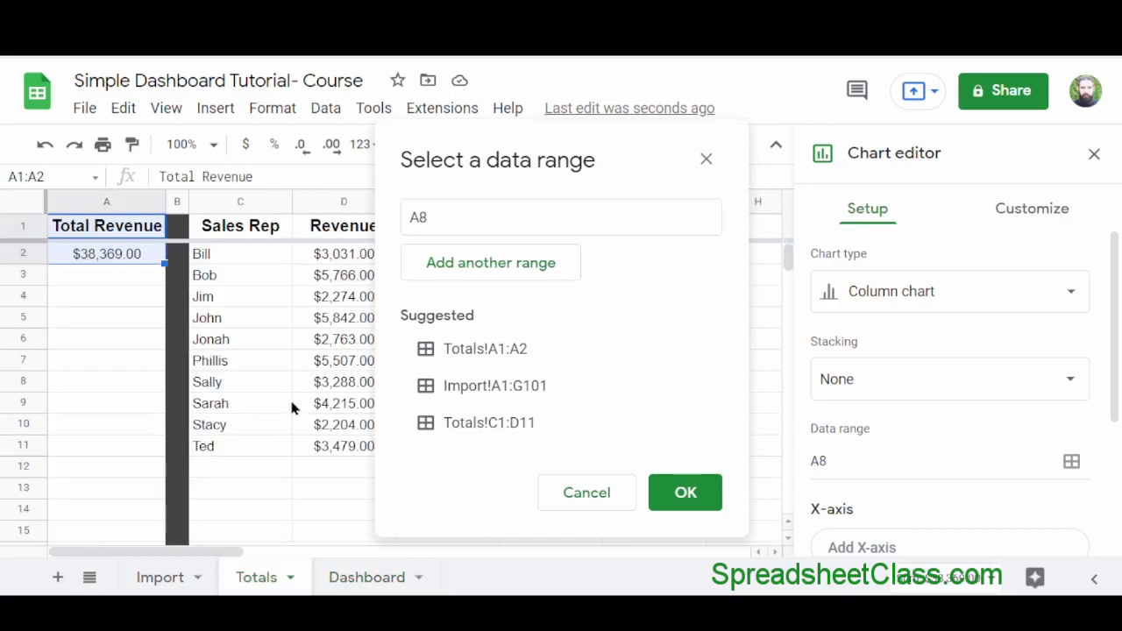
drag(248, 228, 355, 448)
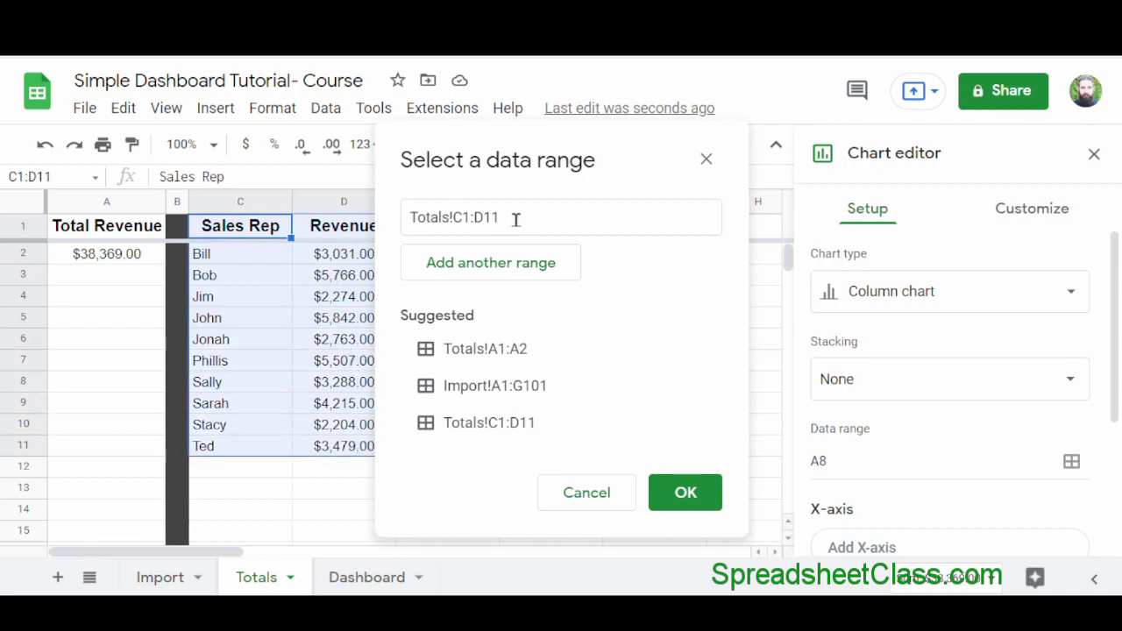
click(706, 497)
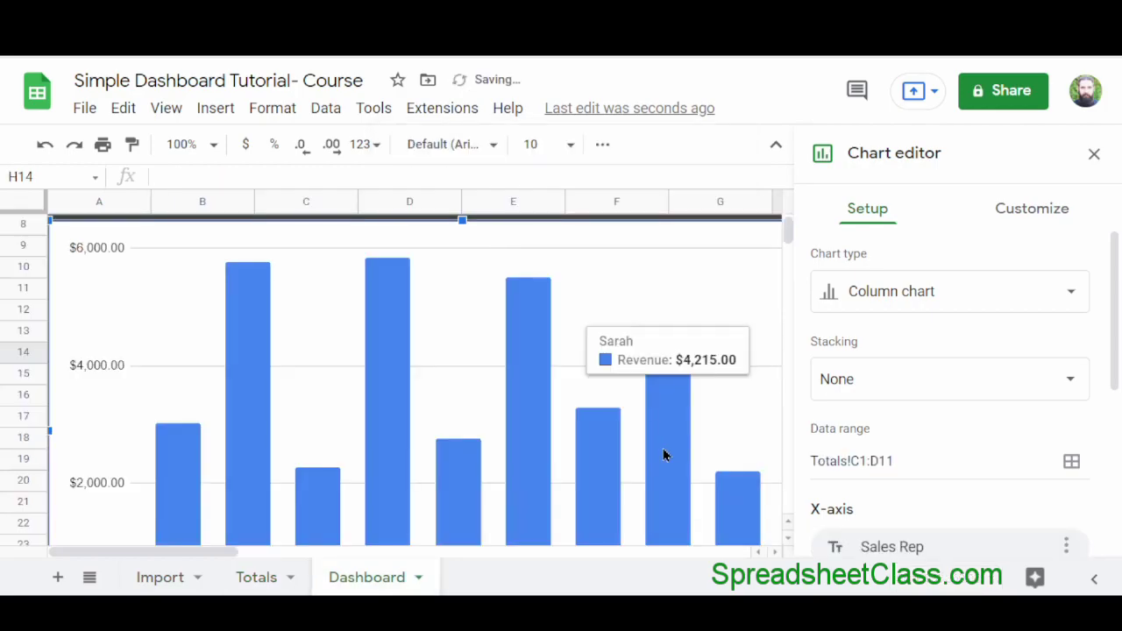
Step: Give the column chart's Revenue series a custom dark blue fill color
key(ctrl+minus)
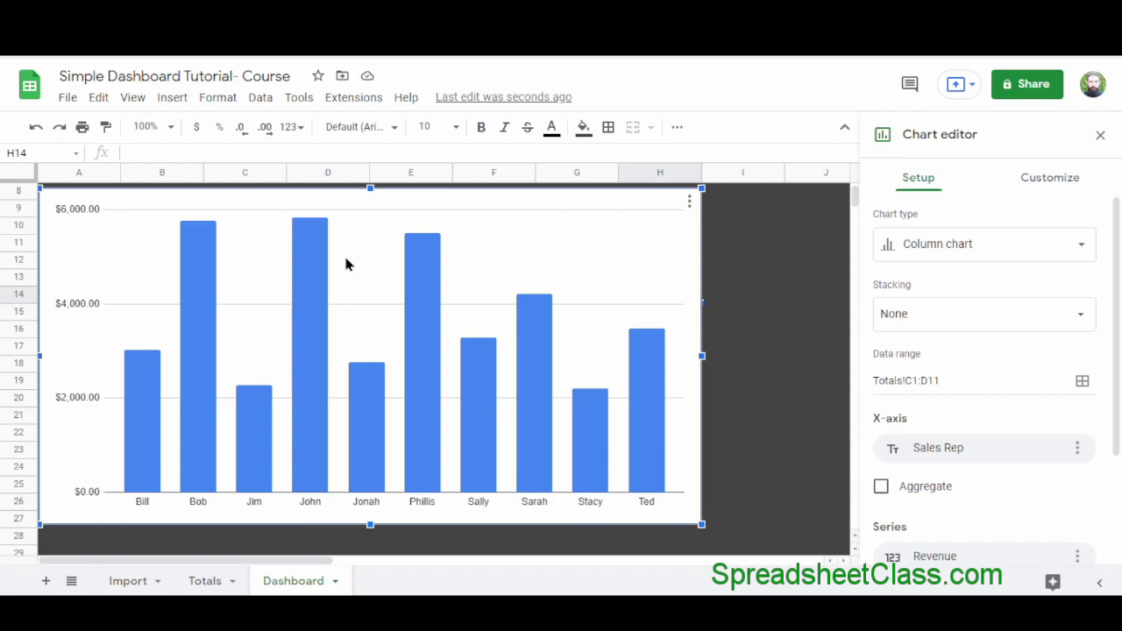
click(1053, 185)
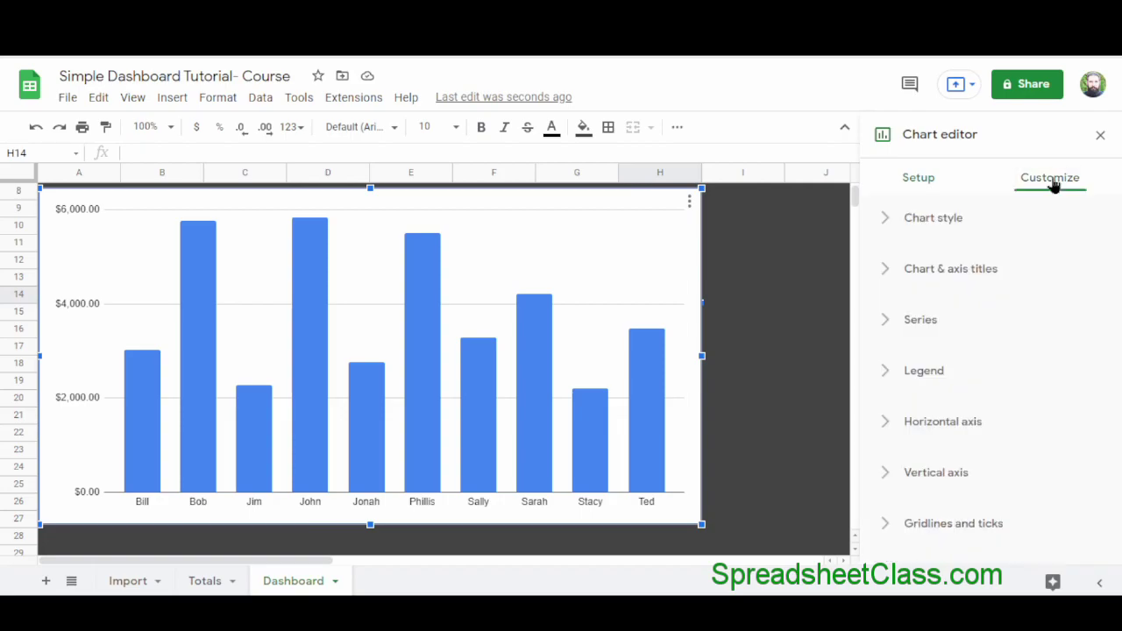
click(979, 324)
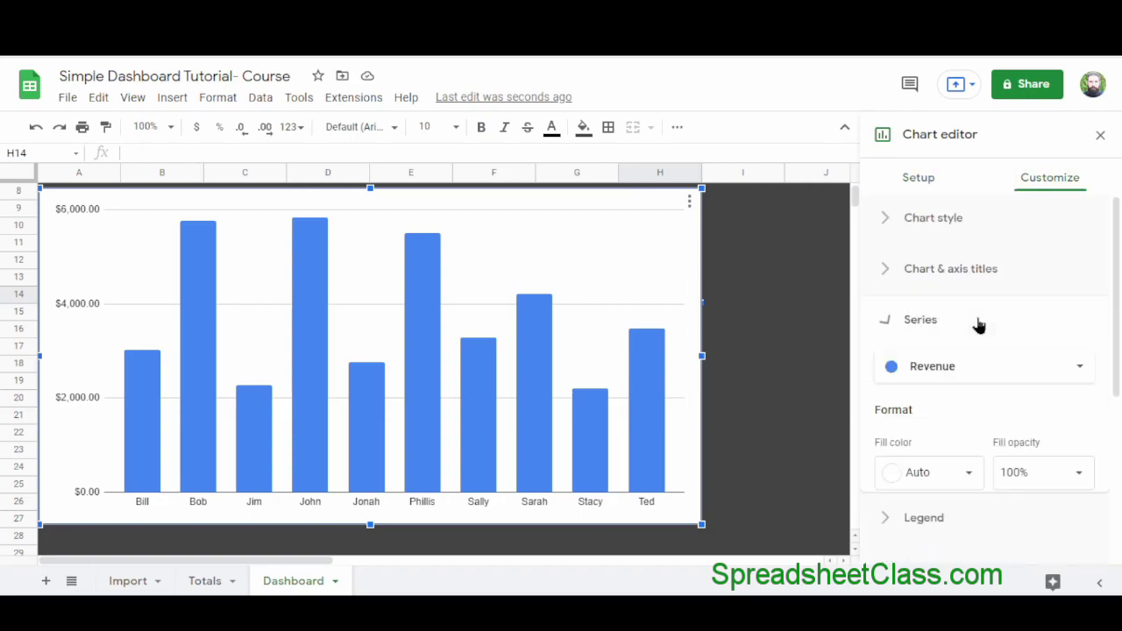
click(968, 475)
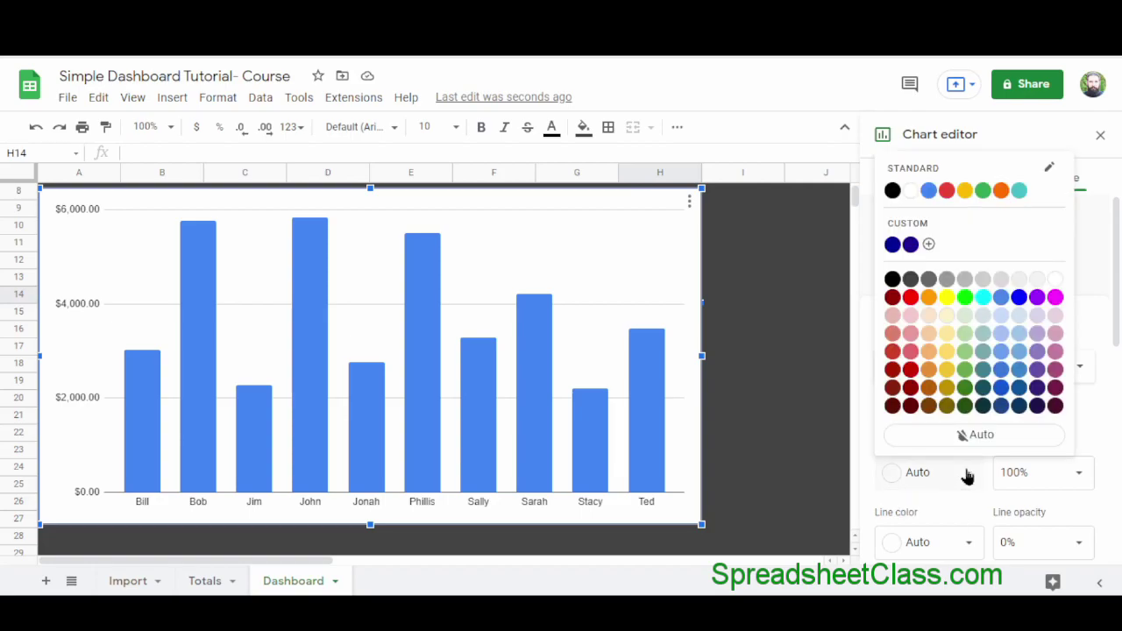
click(928, 244)
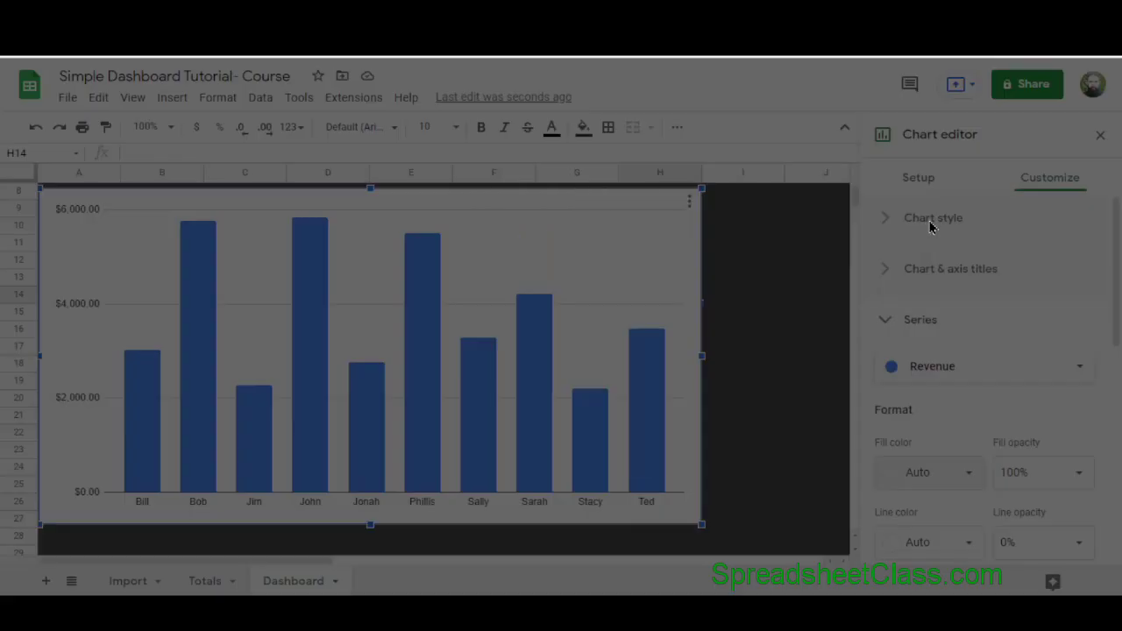
drag(489, 408, 592, 409)
click(635, 290)
drag(638, 298, 664, 309)
click(613, 460)
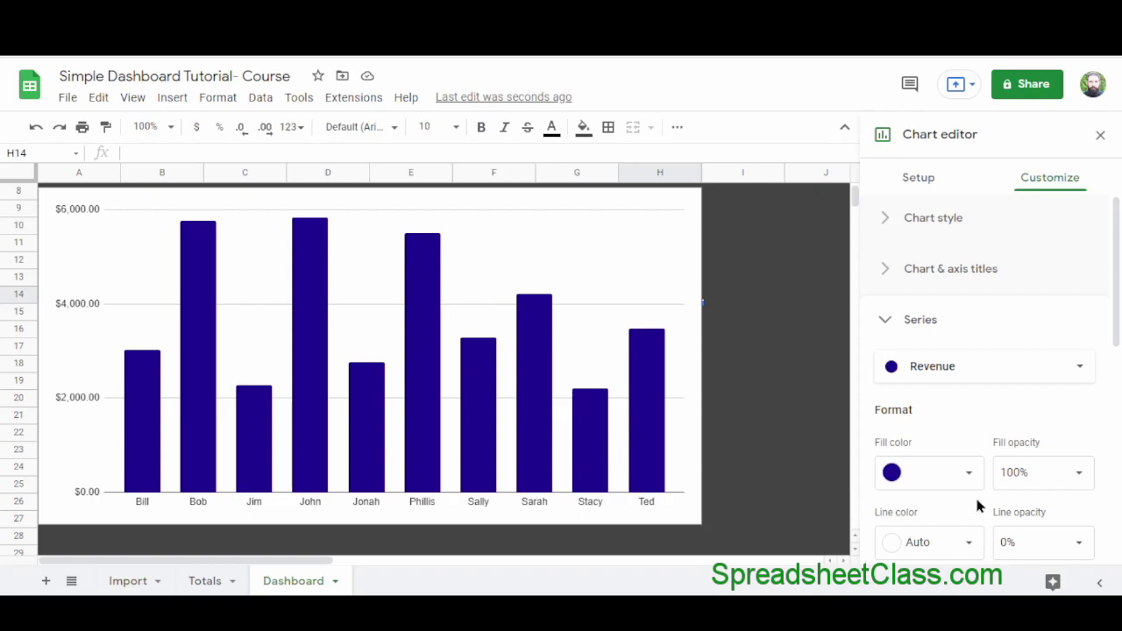
Step: Add data labels to the Revenue series and format them as bold at font size 14
scroll(995, 340, down, 3)
scroll(995, 340, down, 2)
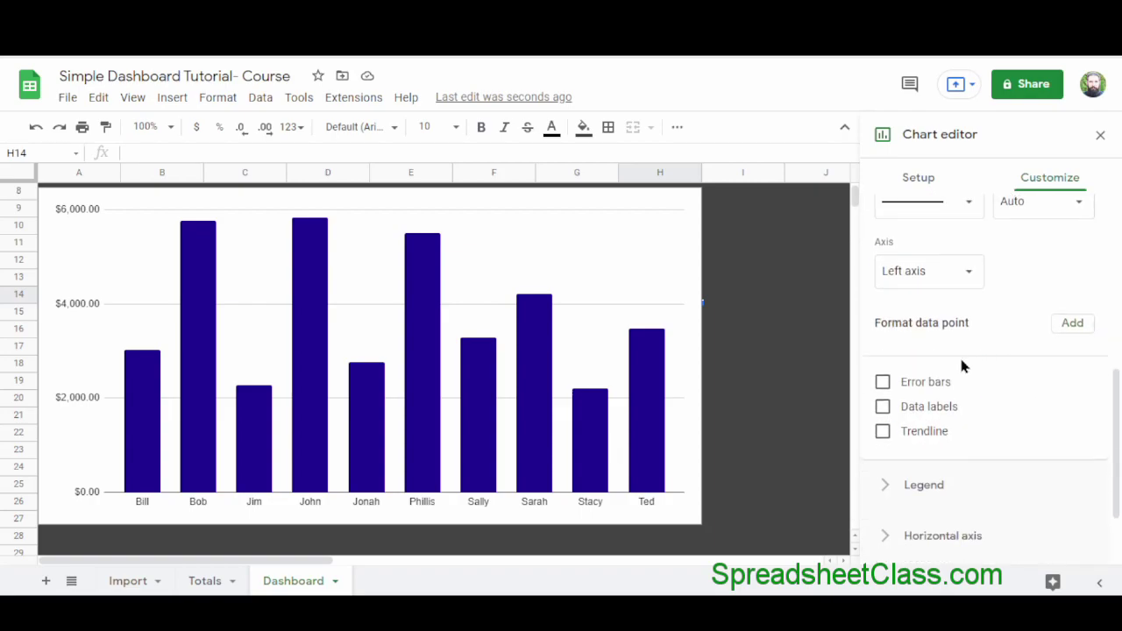
click(883, 408)
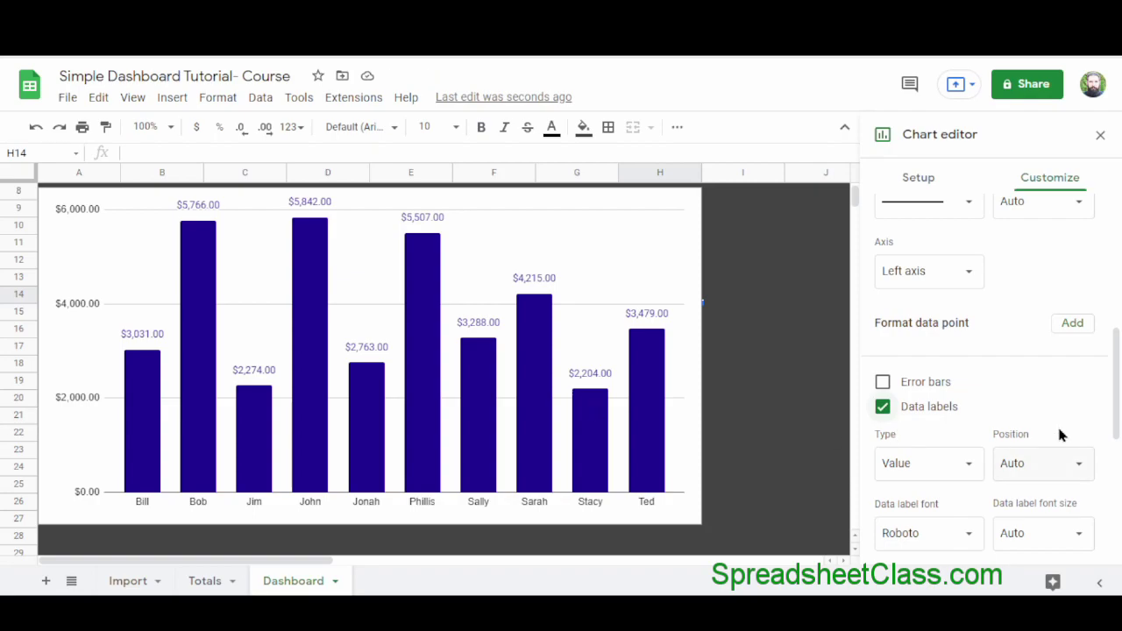
scroll(1059, 430, down, 3)
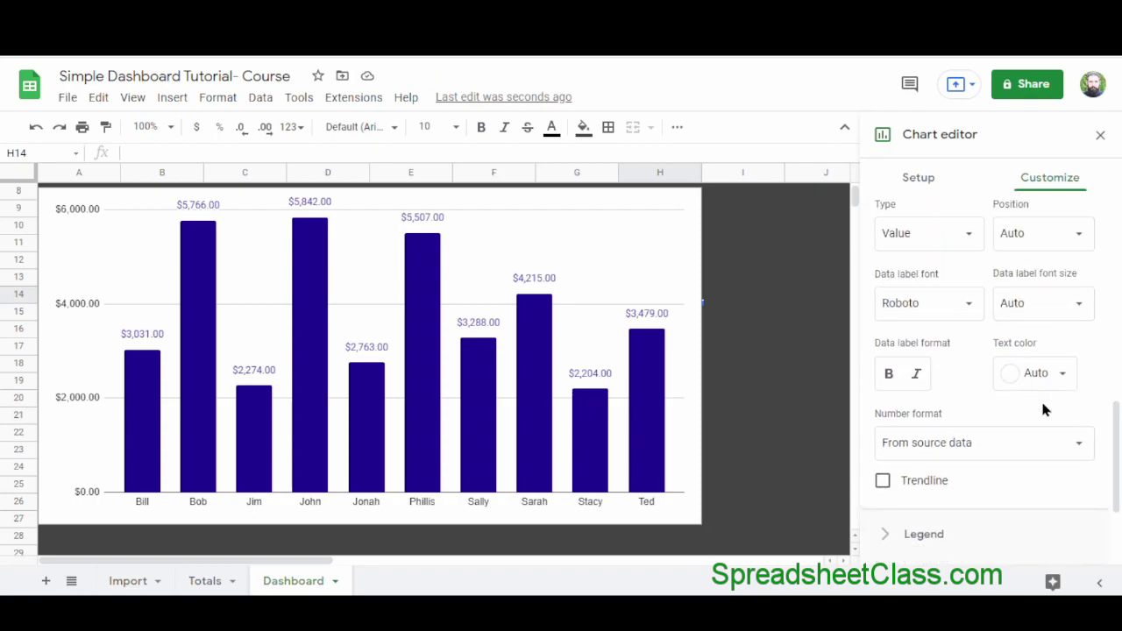
click(890, 359)
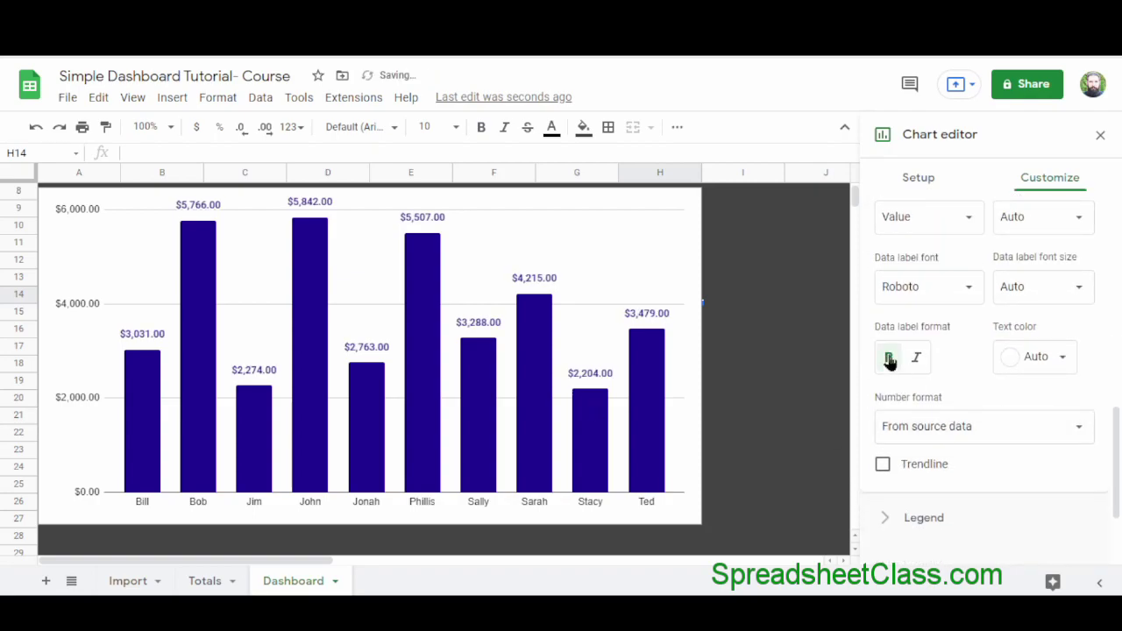
click(1079, 287)
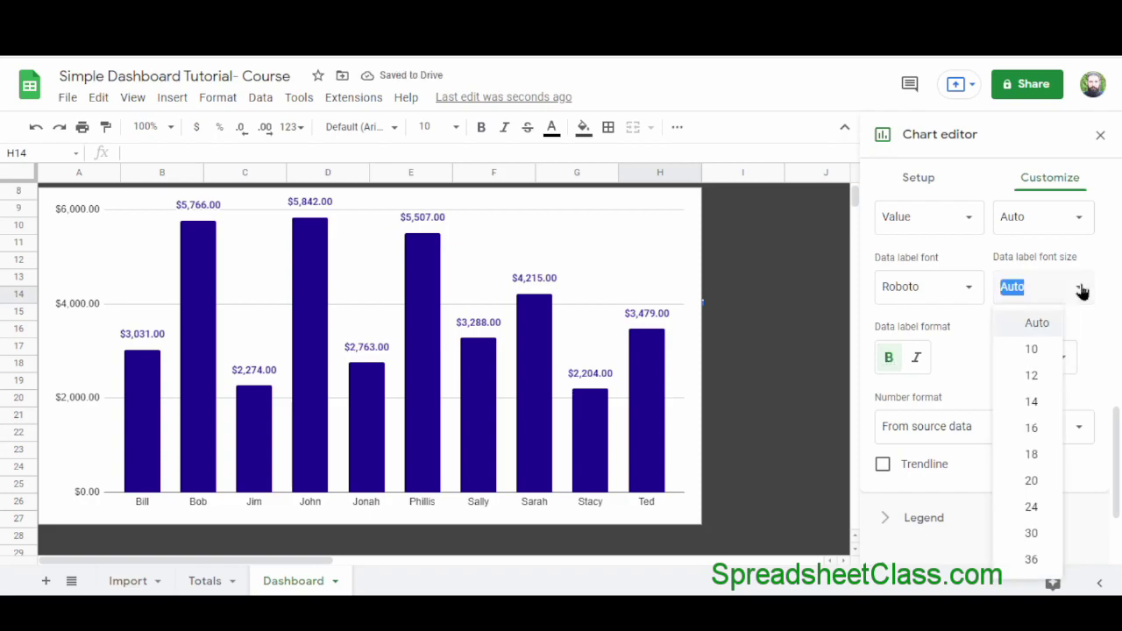
click(1042, 402)
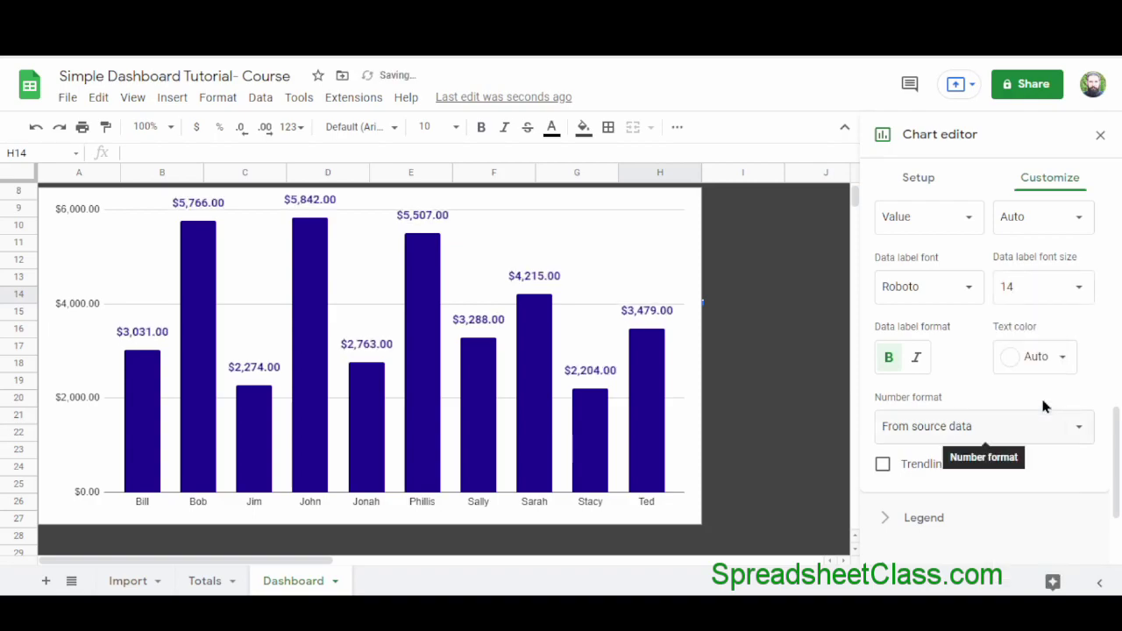
Step: Format the column chart's vertical axis labels as bold at font size 16
click(81, 304)
click(80, 305)
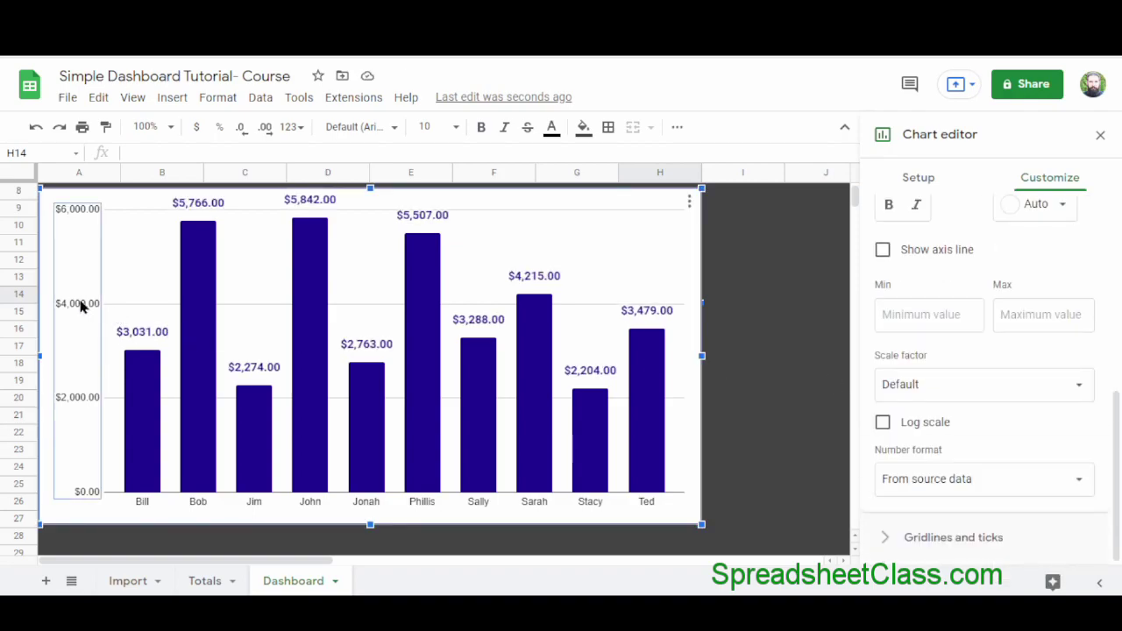
scroll(986, 353, up, 2)
click(889, 369)
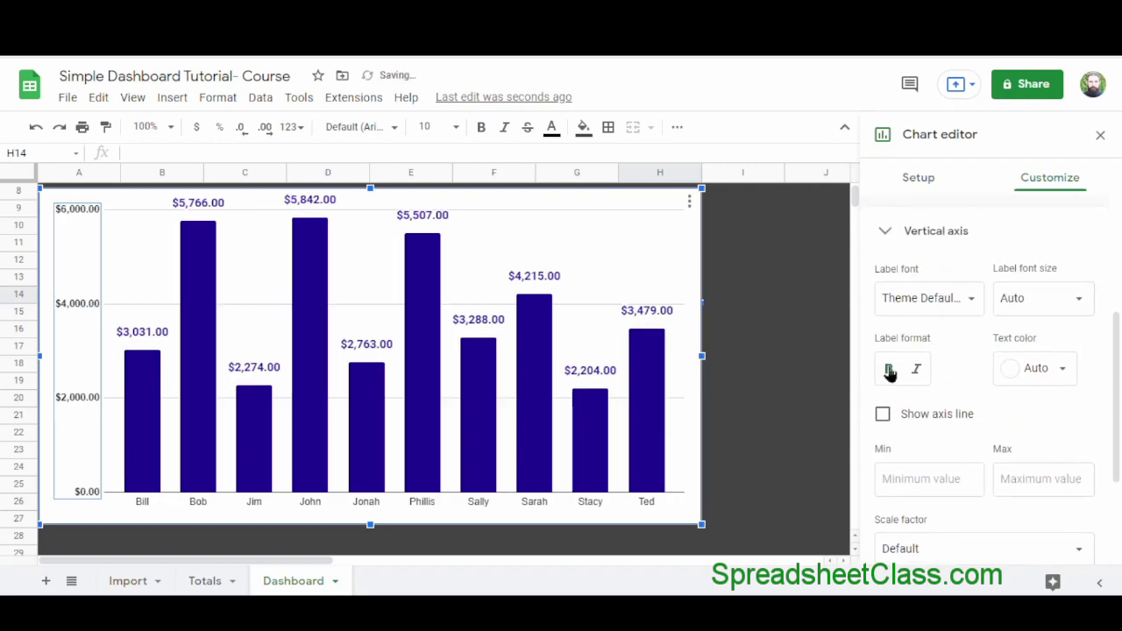
click(1071, 298)
click(1029, 439)
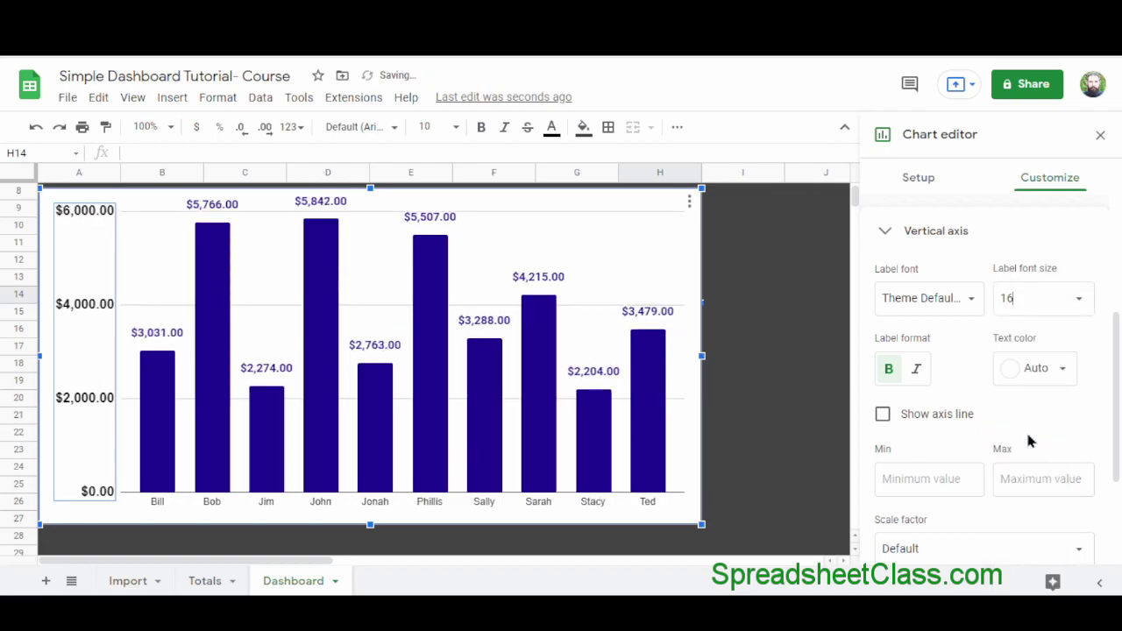
Step: Format the column chart's horizontal axis labels as bold at font size 18, and close the chart editor
click(598, 508)
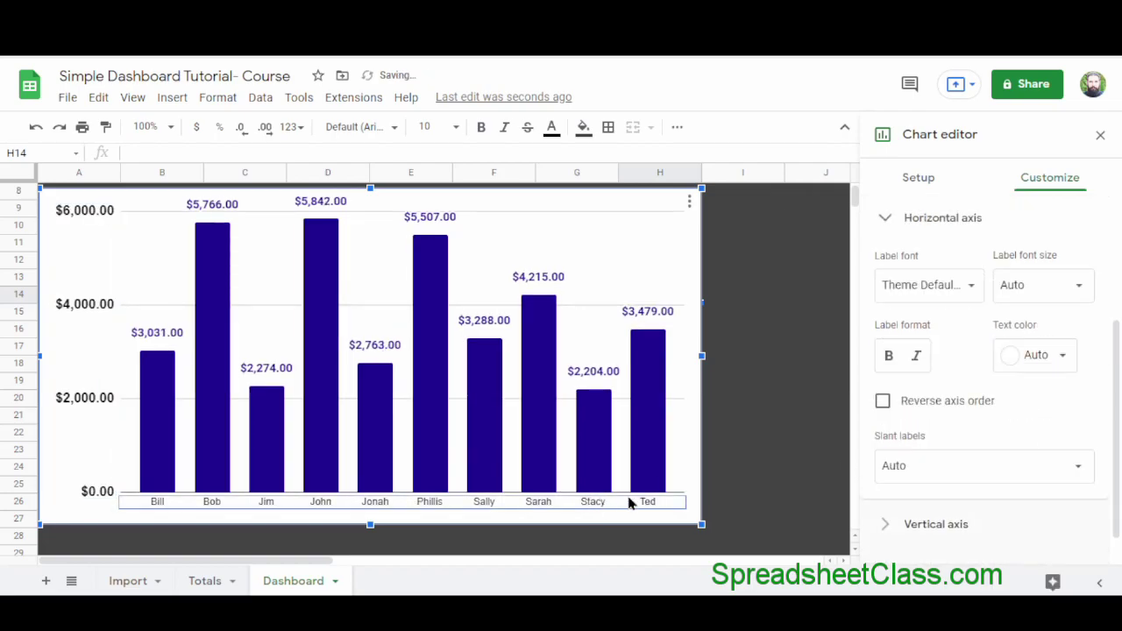
click(888, 353)
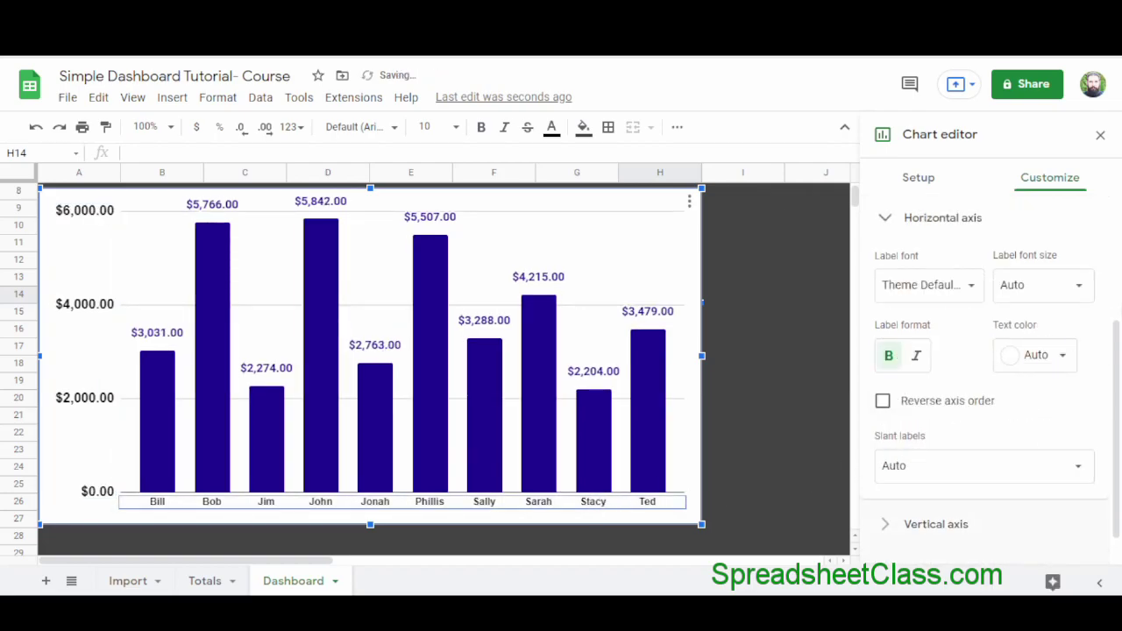
click(1079, 290)
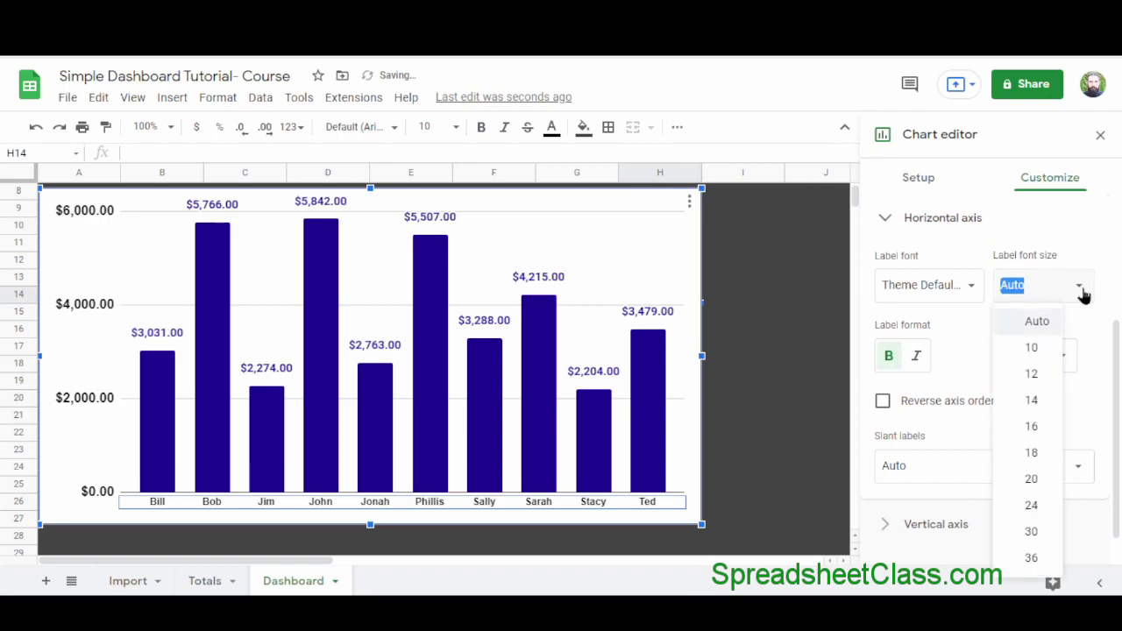
click(1043, 459)
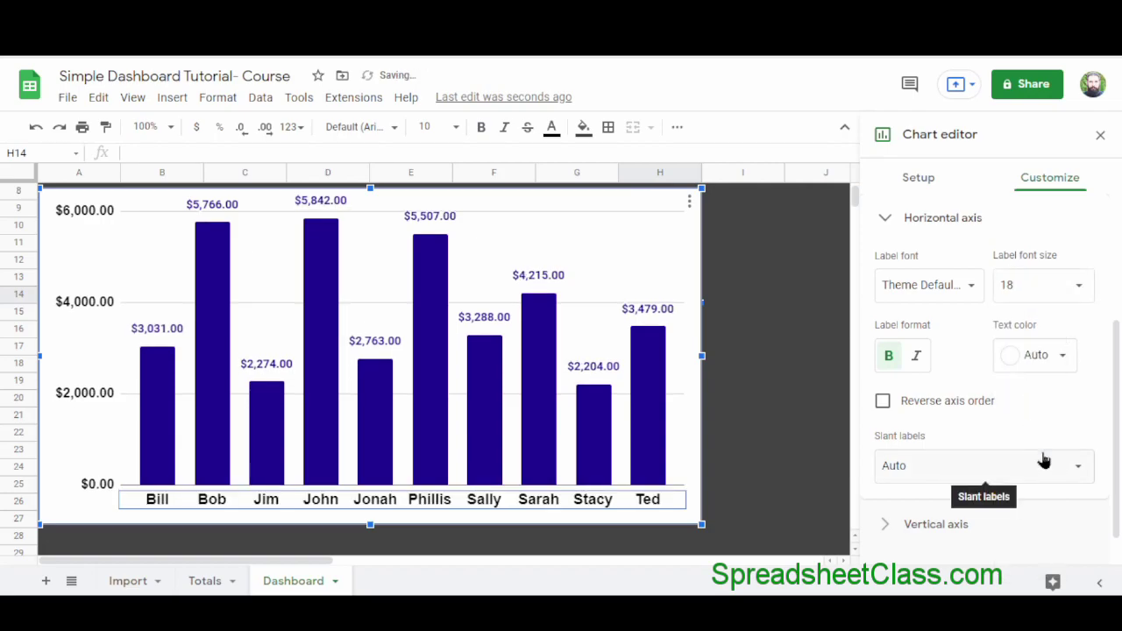
click(804, 426)
Step: Hide the spreadsheet's header menus and review the Import, Totals and finished Dashboard sheets
scroll(811, 357, up, 3)
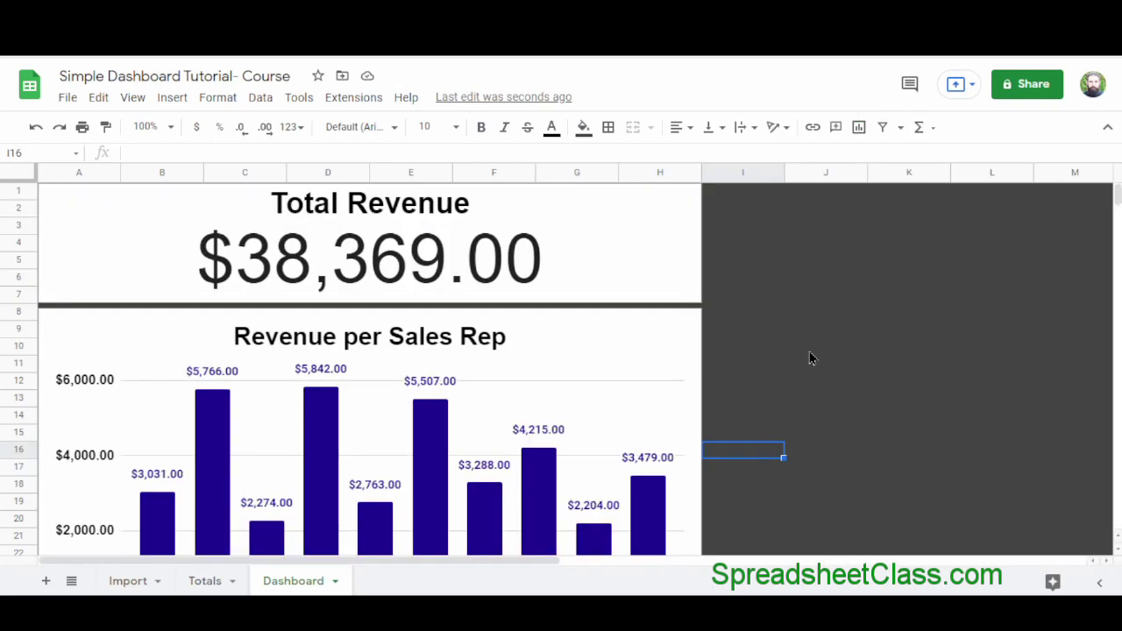
click(1107, 127)
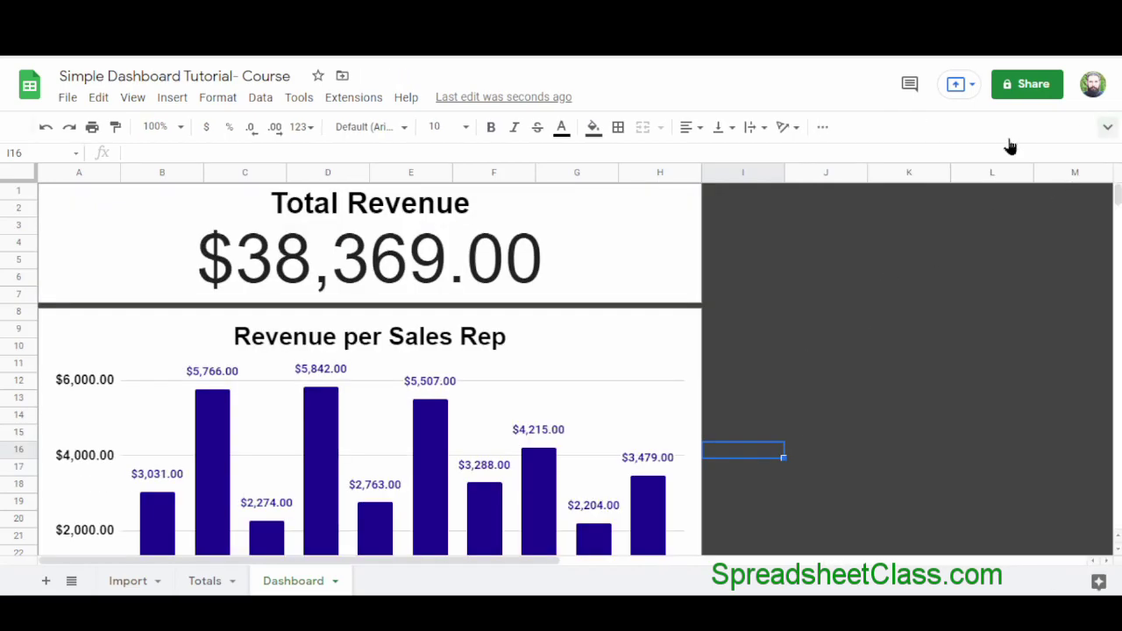
click(131, 582)
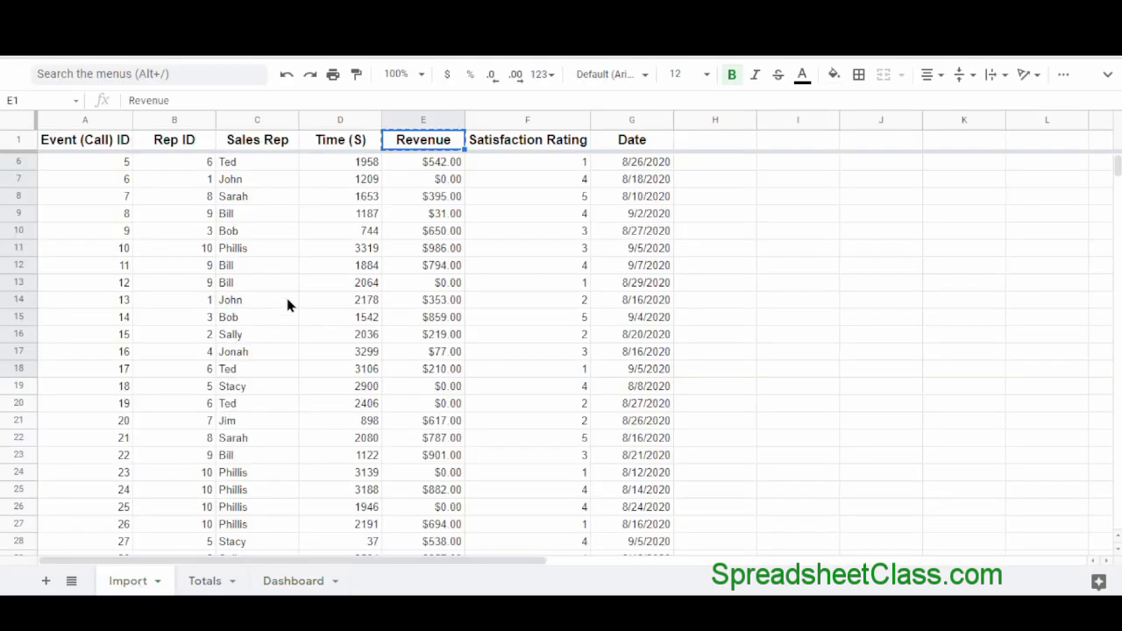
click(204, 580)
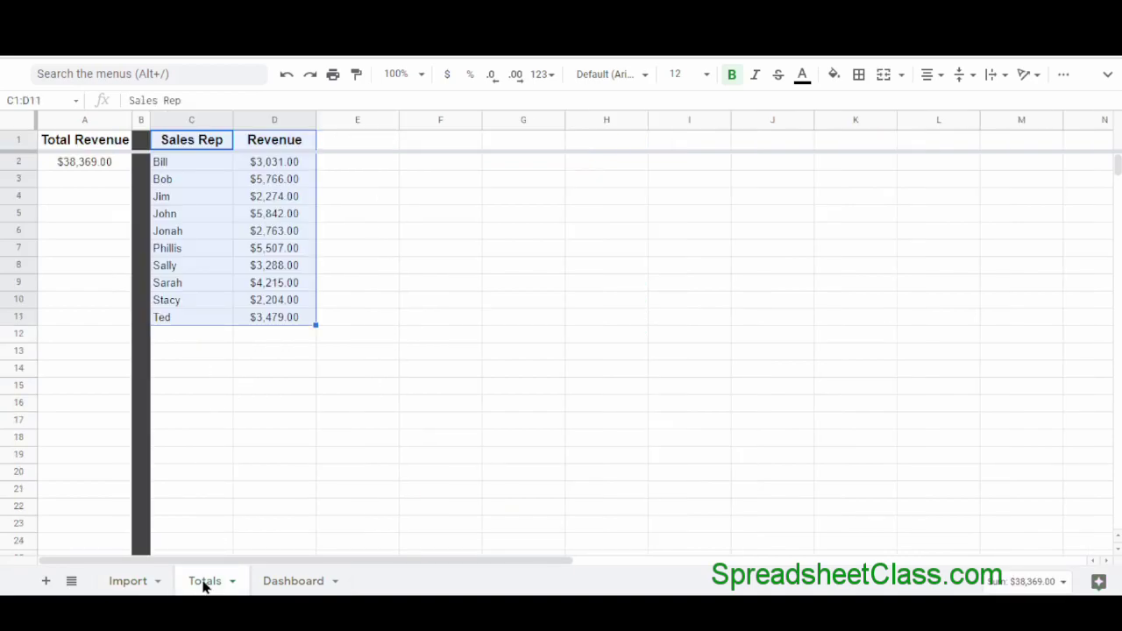
click(257, 340)
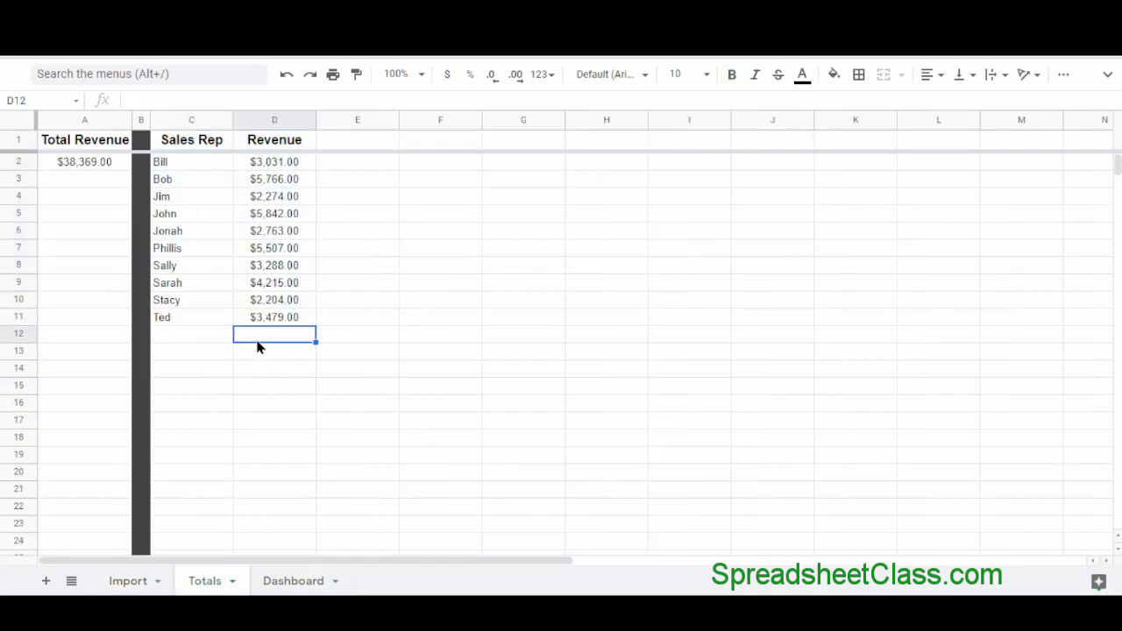
click(296, 581)
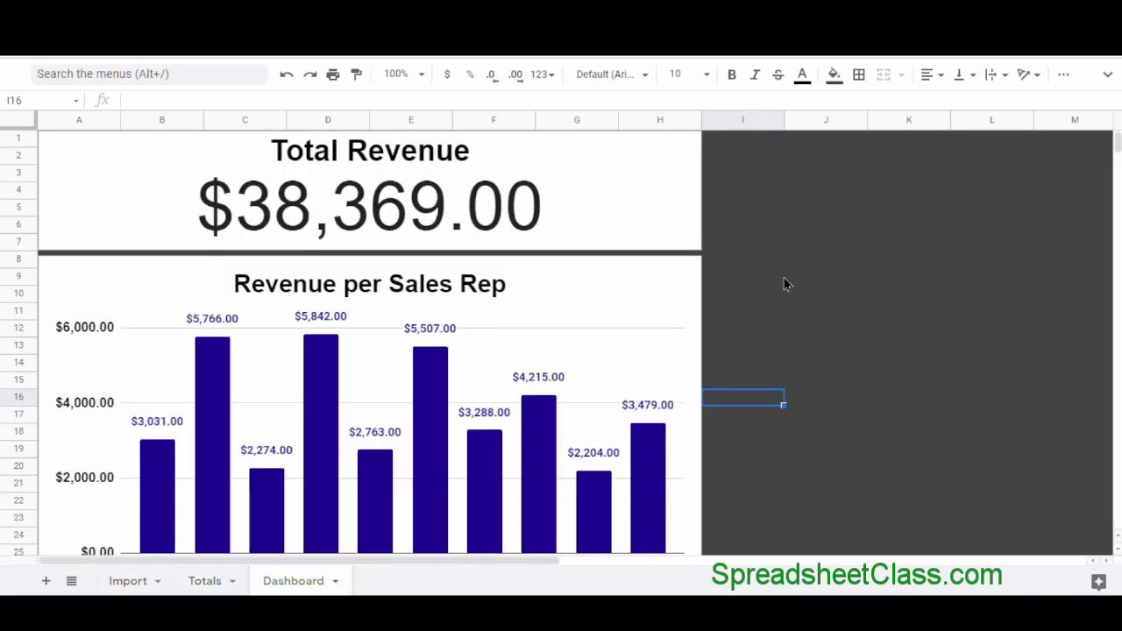